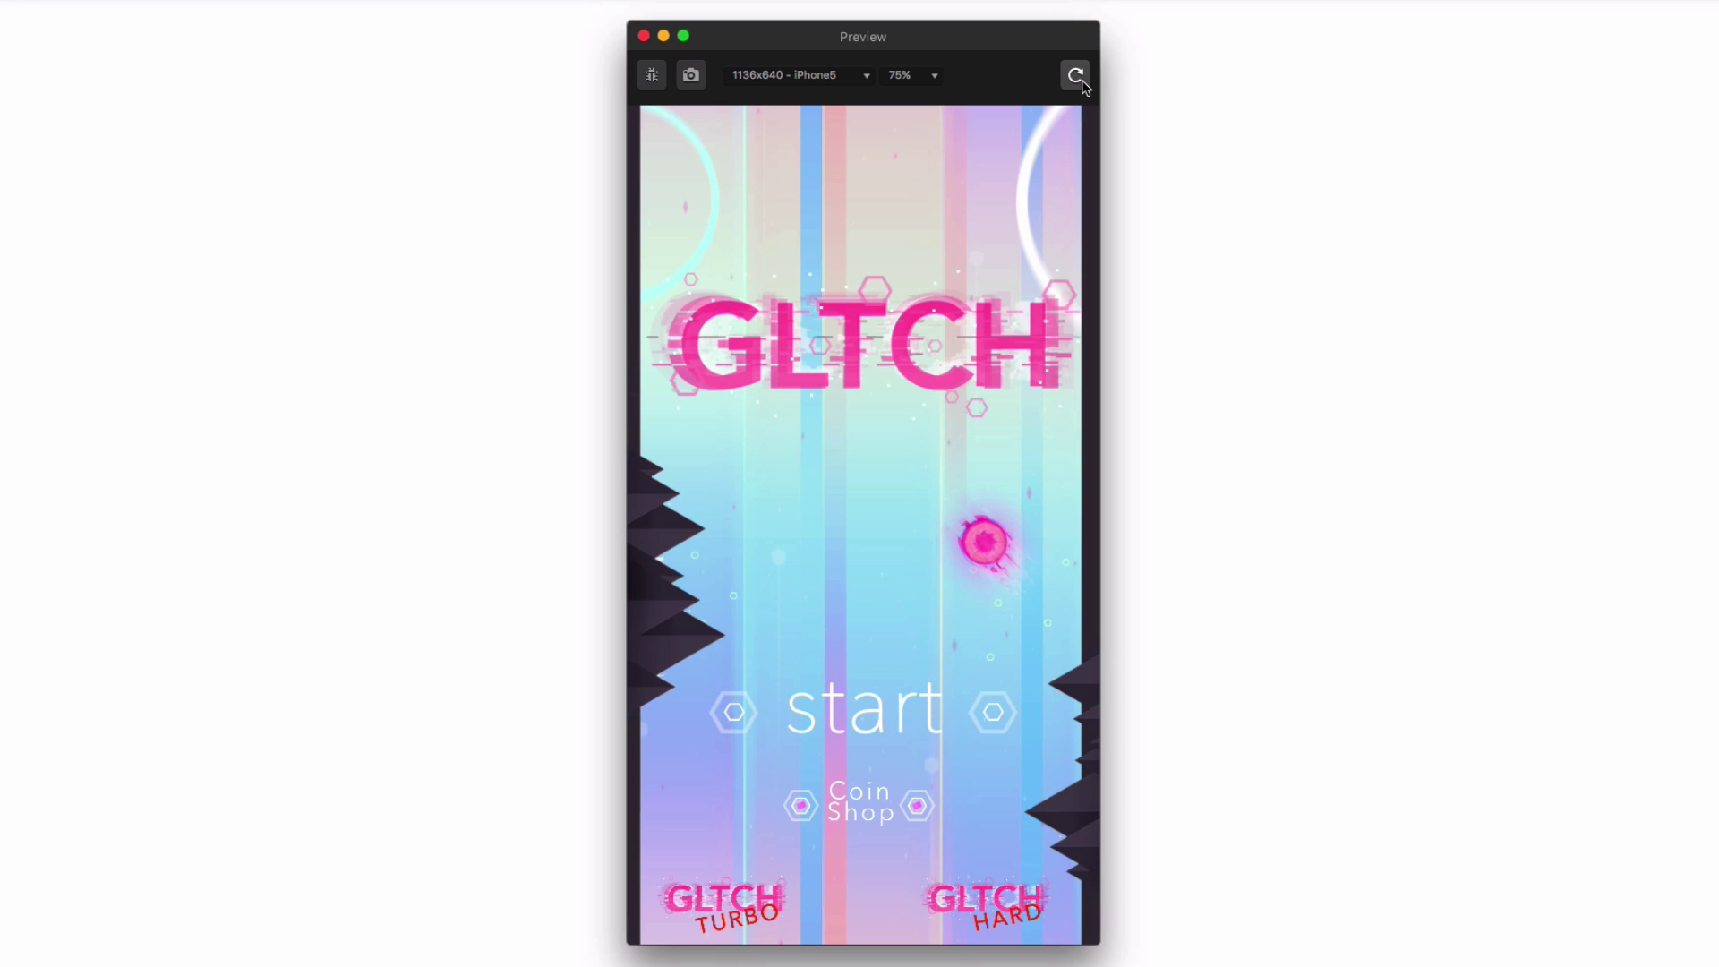
Restart the game preview from the beginning to watch the intro again.
{"action": "left_click", "coordinate": [1077, 77]}
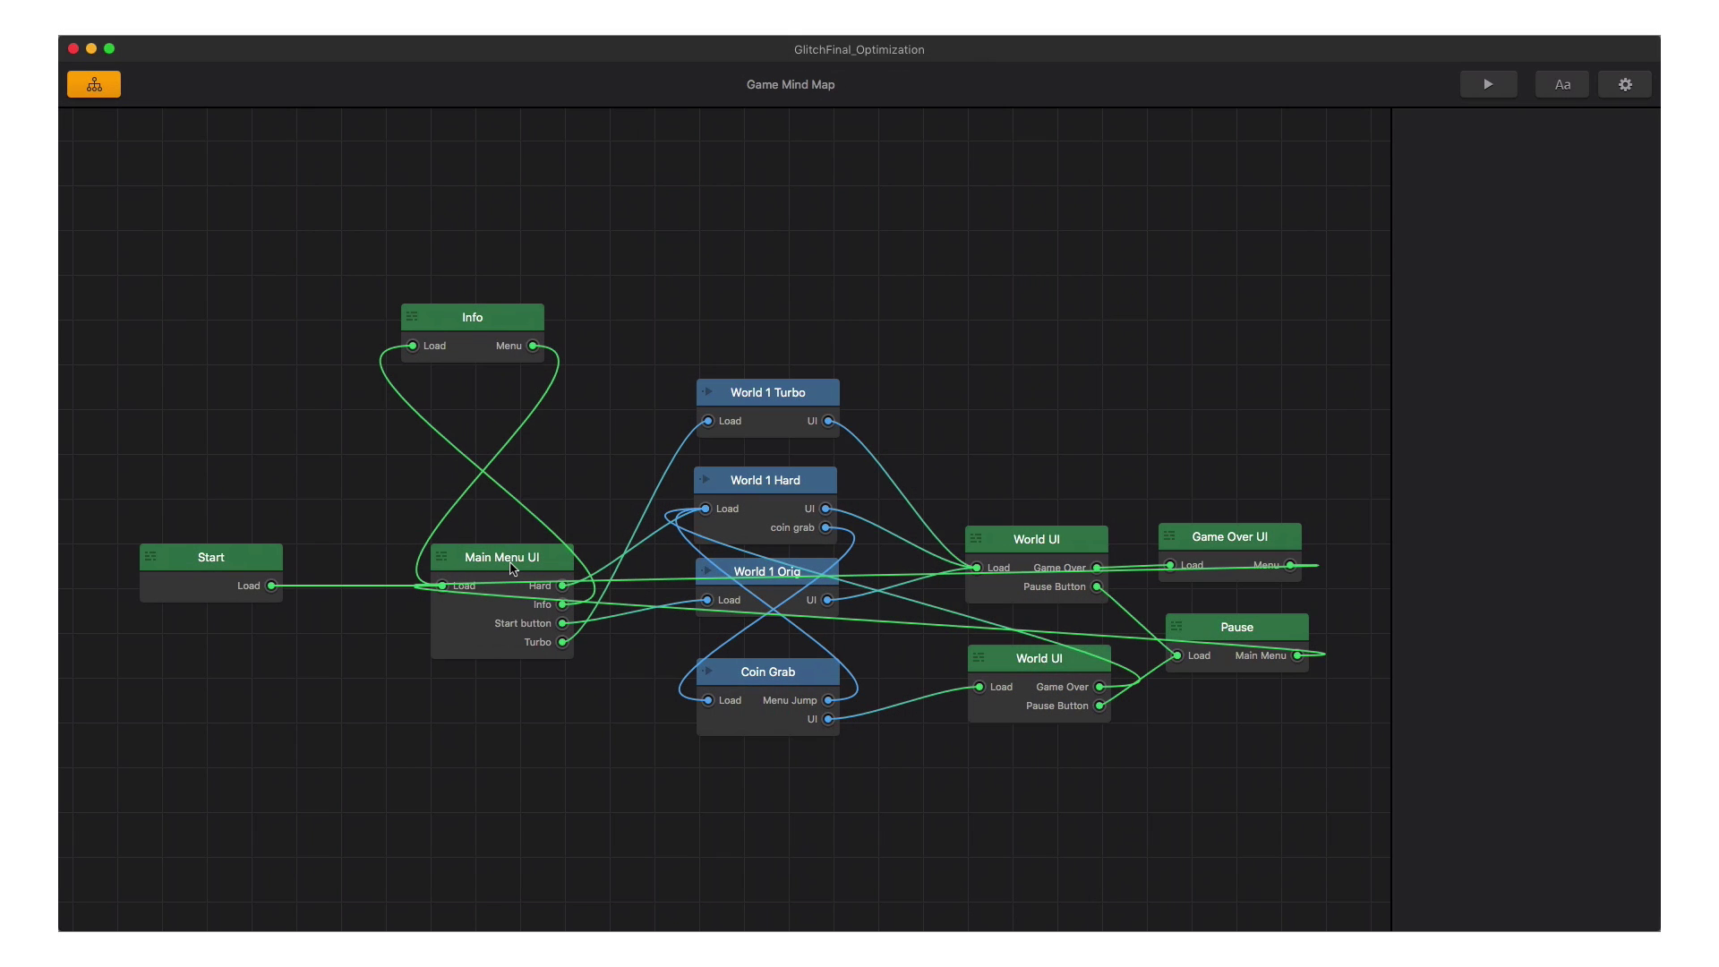
Move the Main Menu UI node up and to the left in the Game Mind Map.
{"action": "left_click_drag", "start_coordinate": [519, 573], "coordinate": [504, 496]}
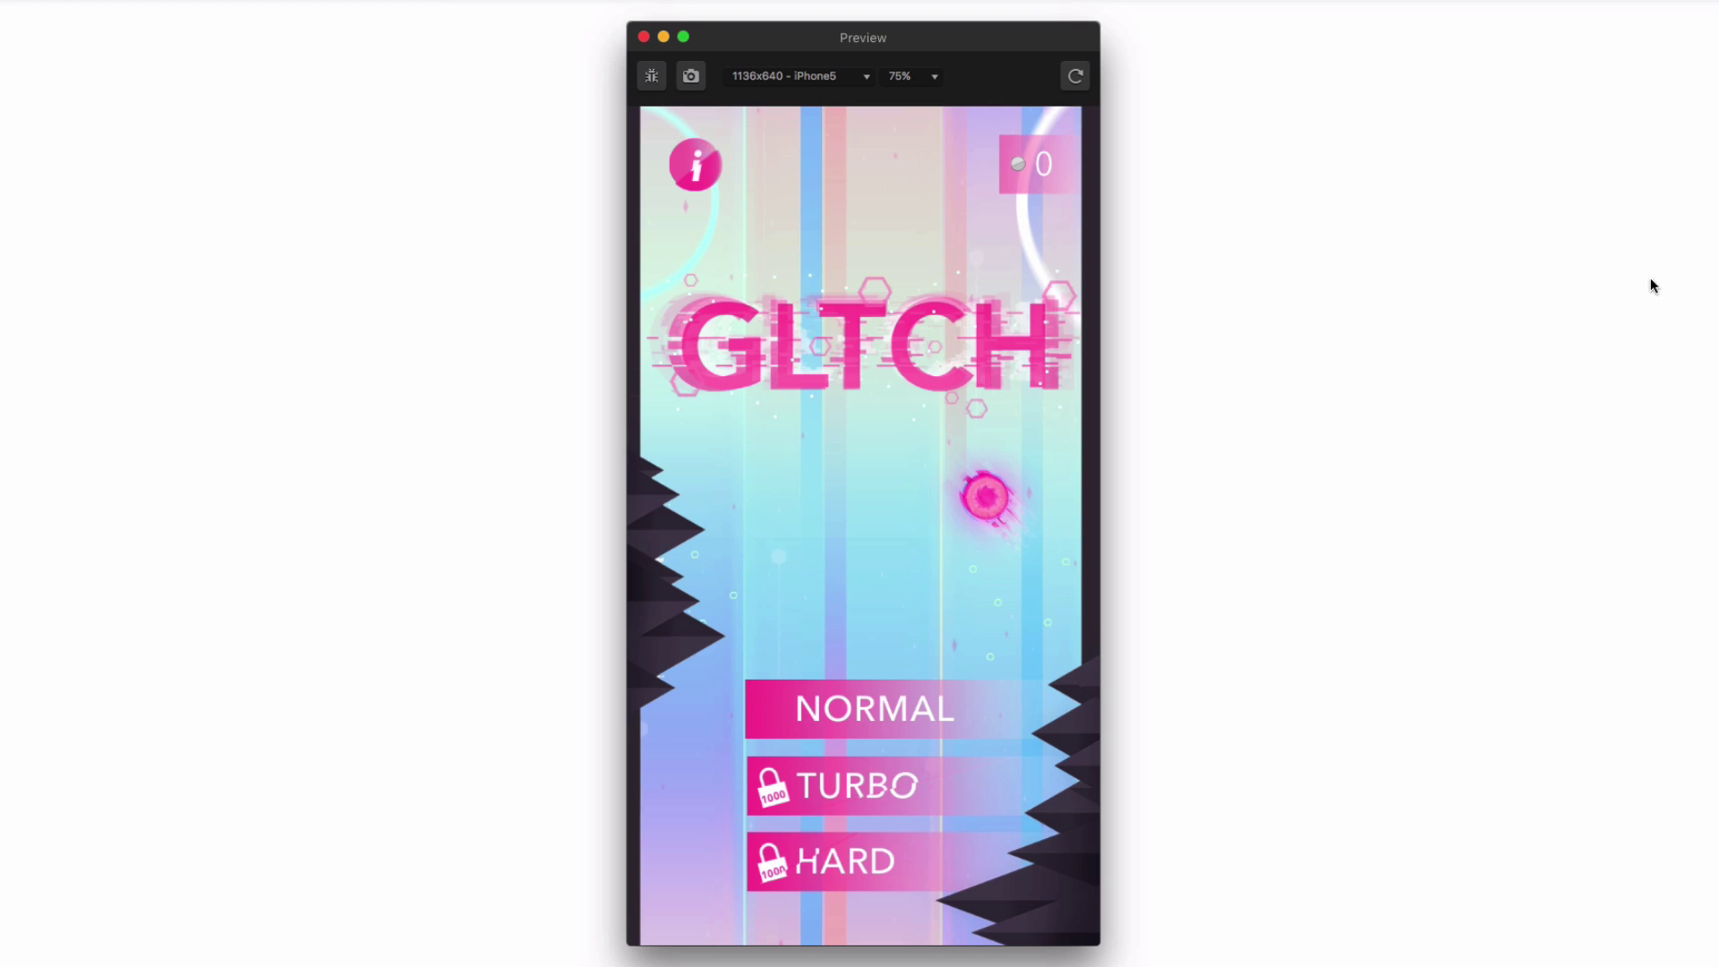
View the info screen, then start a round and test pausing, resuming and pausing again.
{"action": "left_click", "coordinate": [710, 165]}
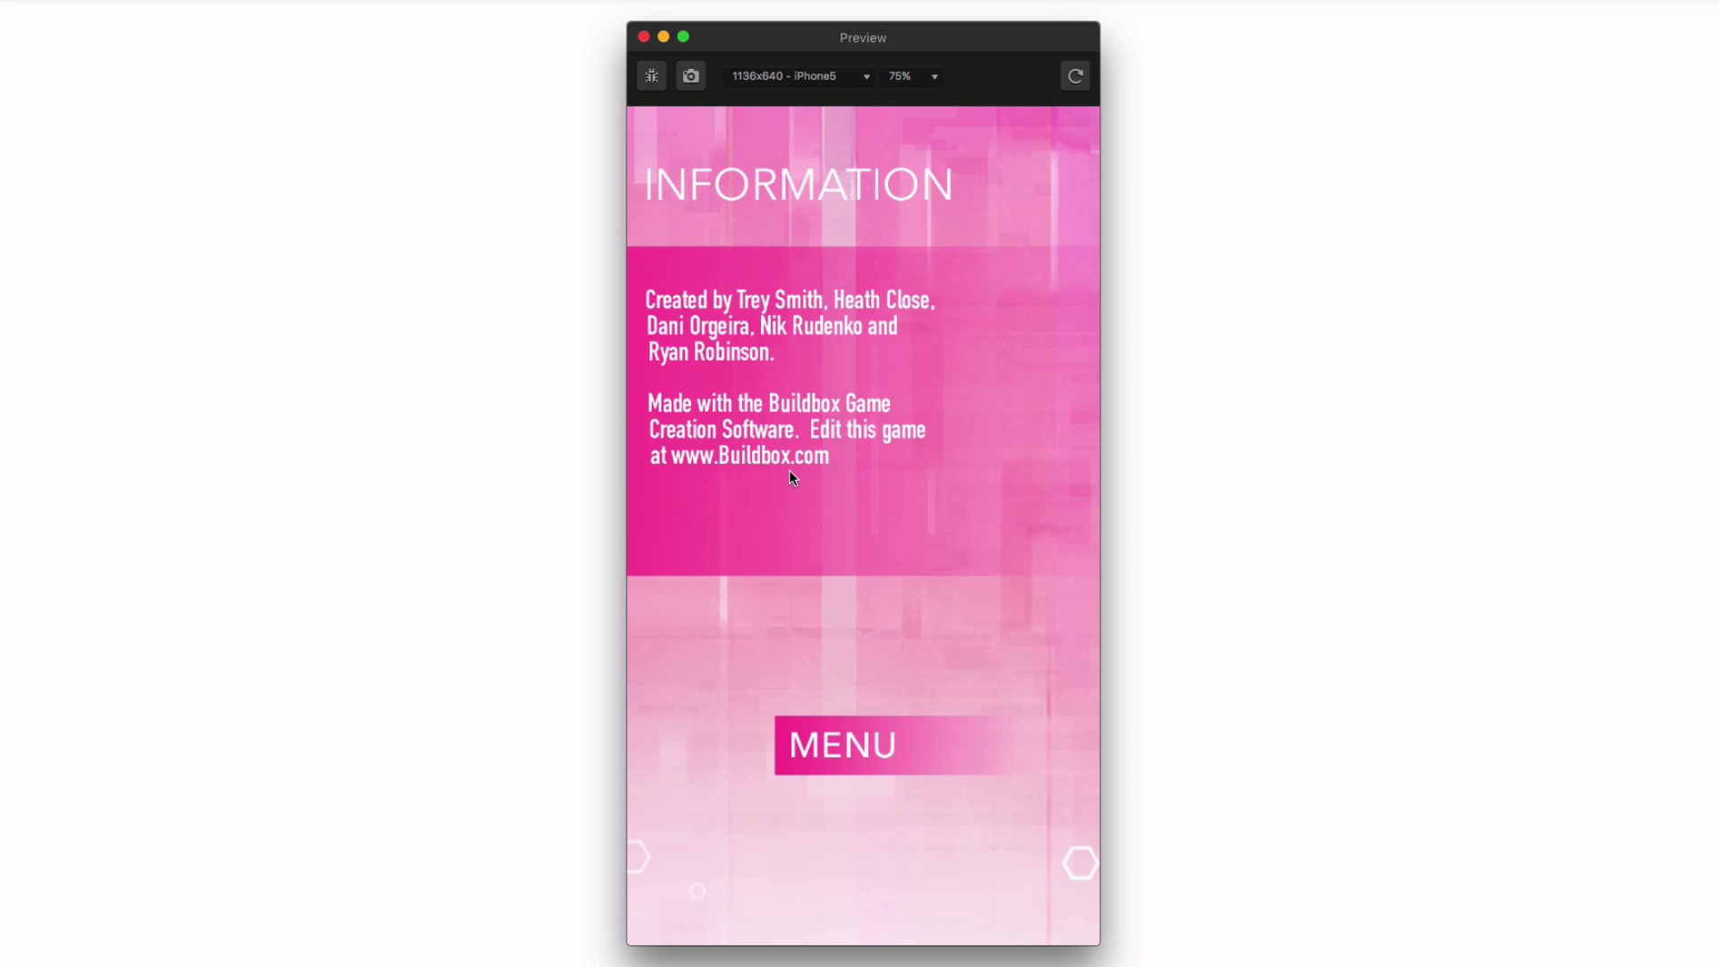
{"action": "left_click", "coordinate": [851, 745]}
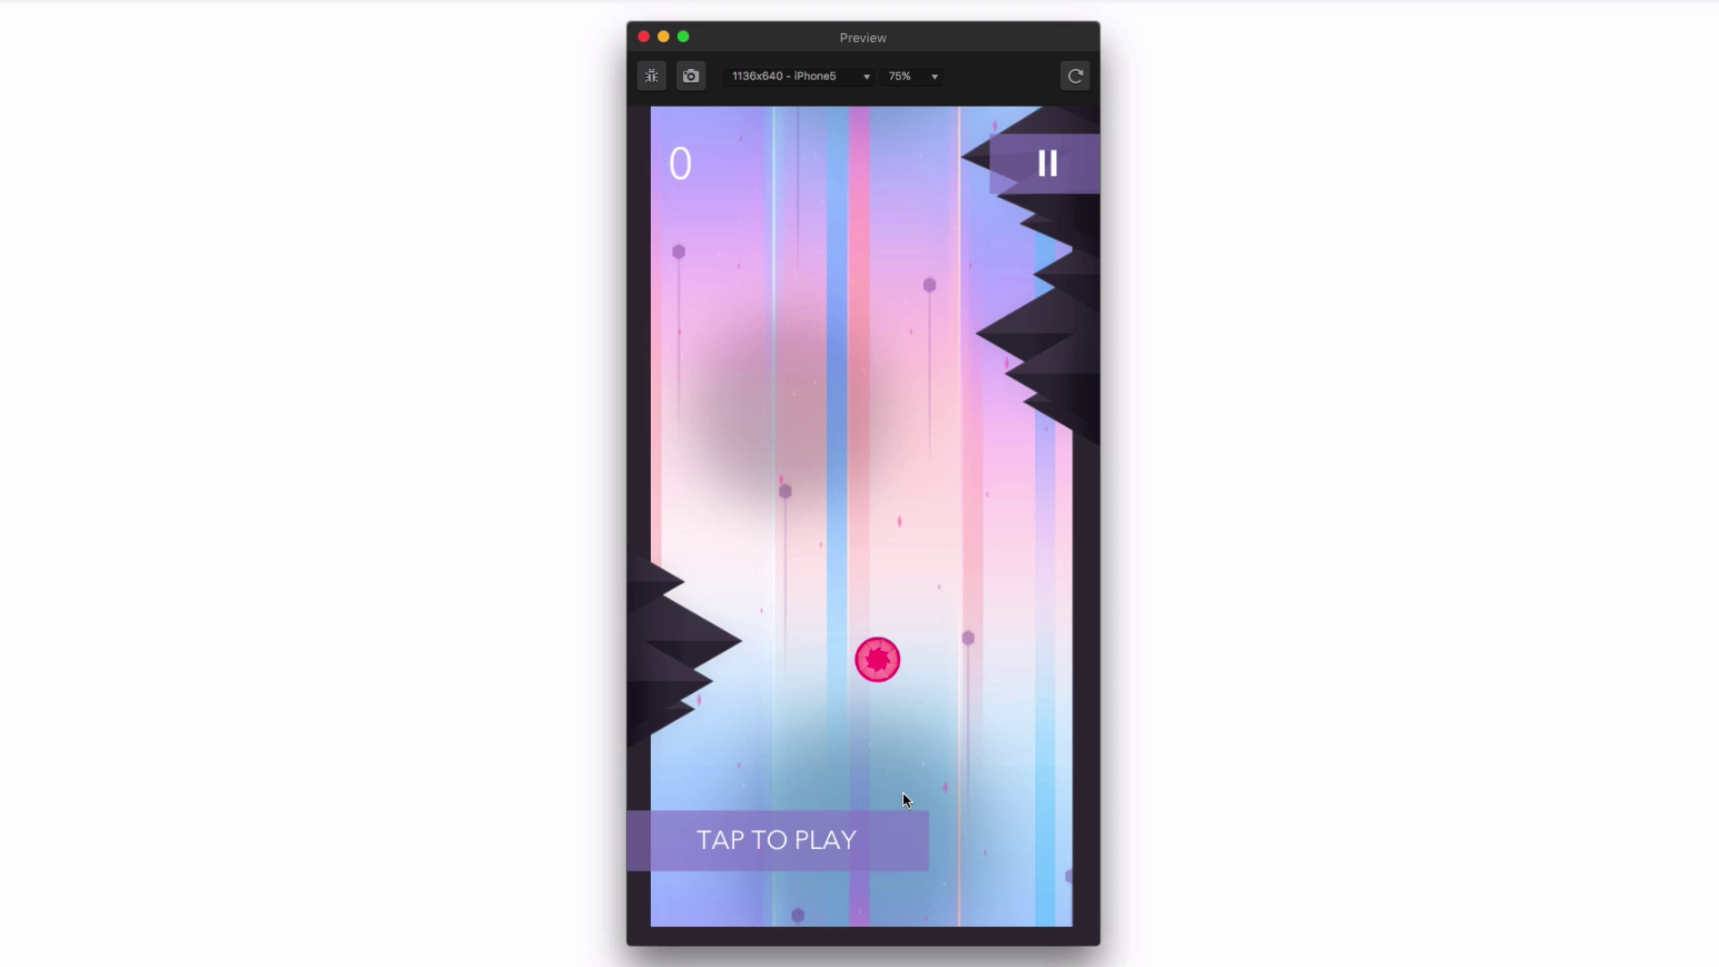
{"action": "left_click", "coordinate": [903, 800]}
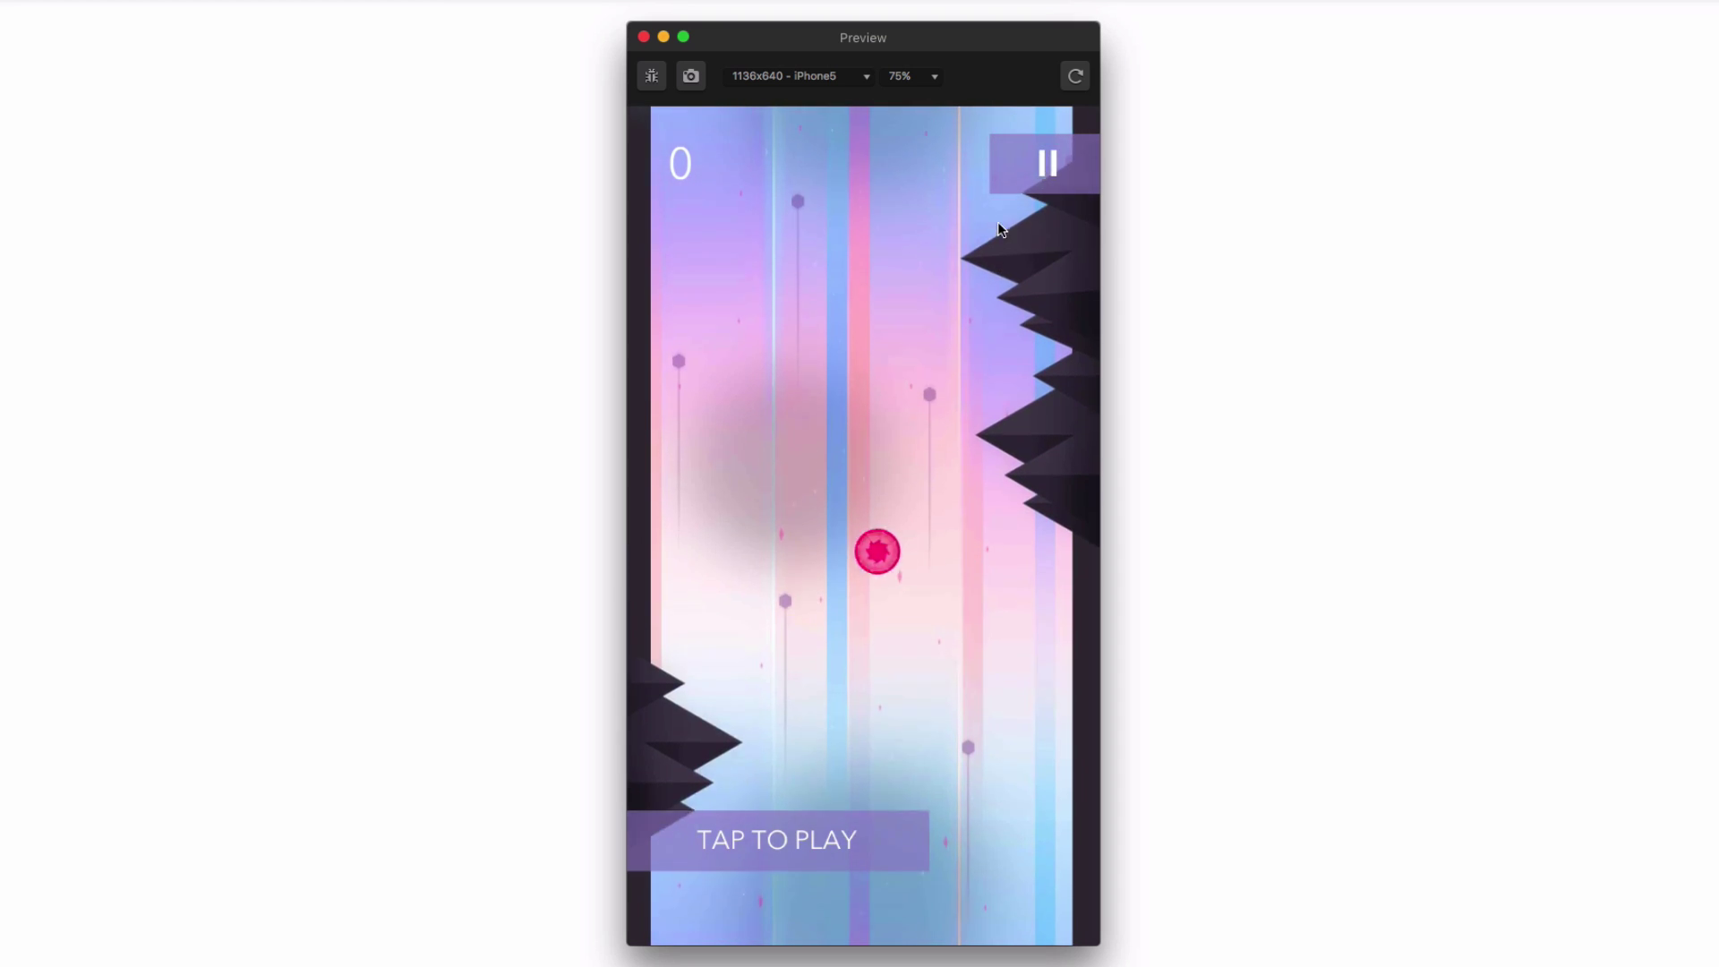
{"action": "left_click", "coordinate": [1013, 192]}
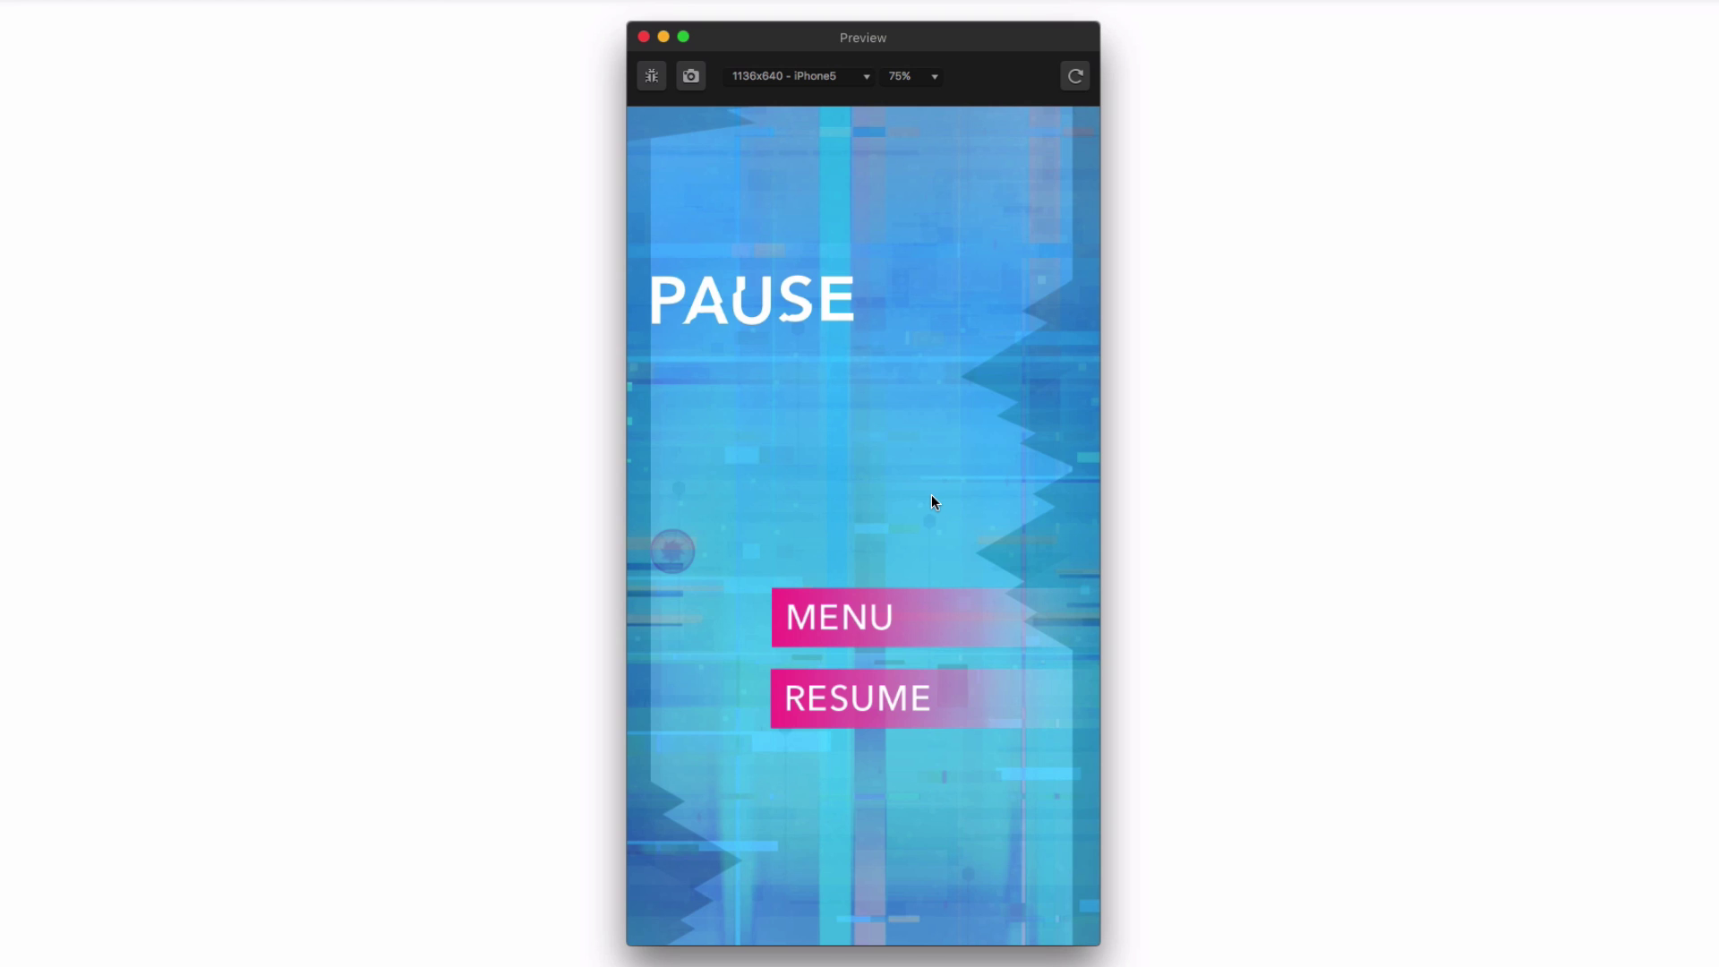
{"action": "left_click", "coordinate": [916, 681]}
{"action": "left_click", "coordinate": [922, 637]}
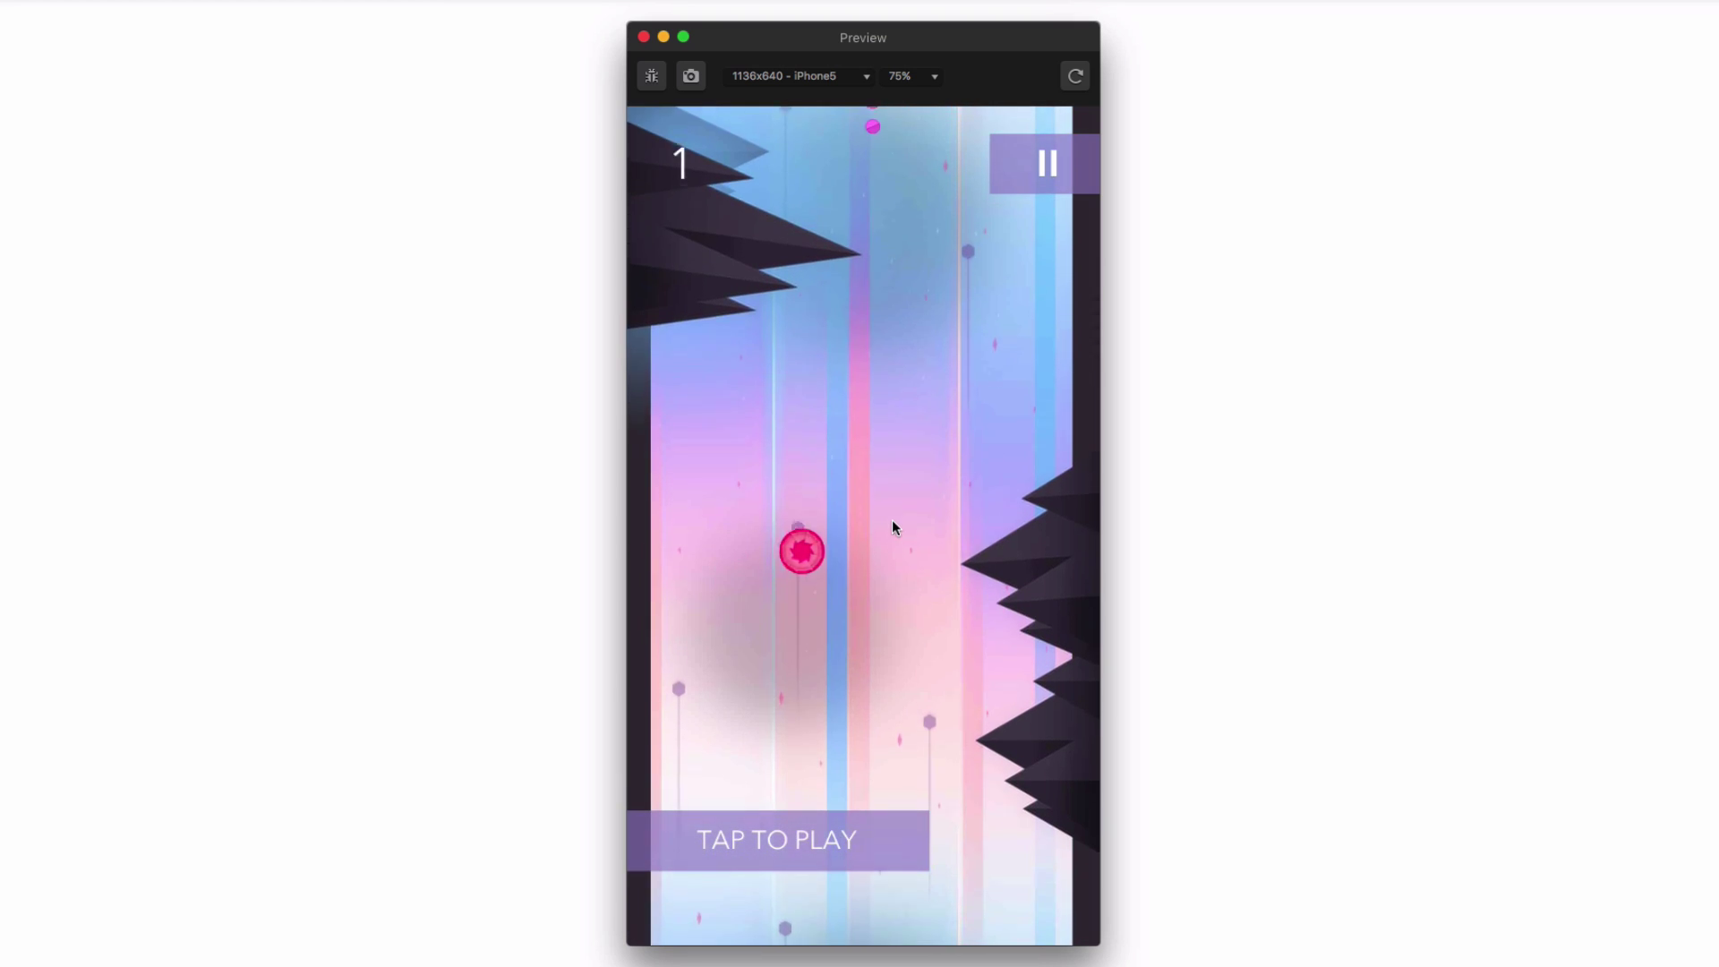
{"action": "left_click", "coordinate": [1010, 178]}
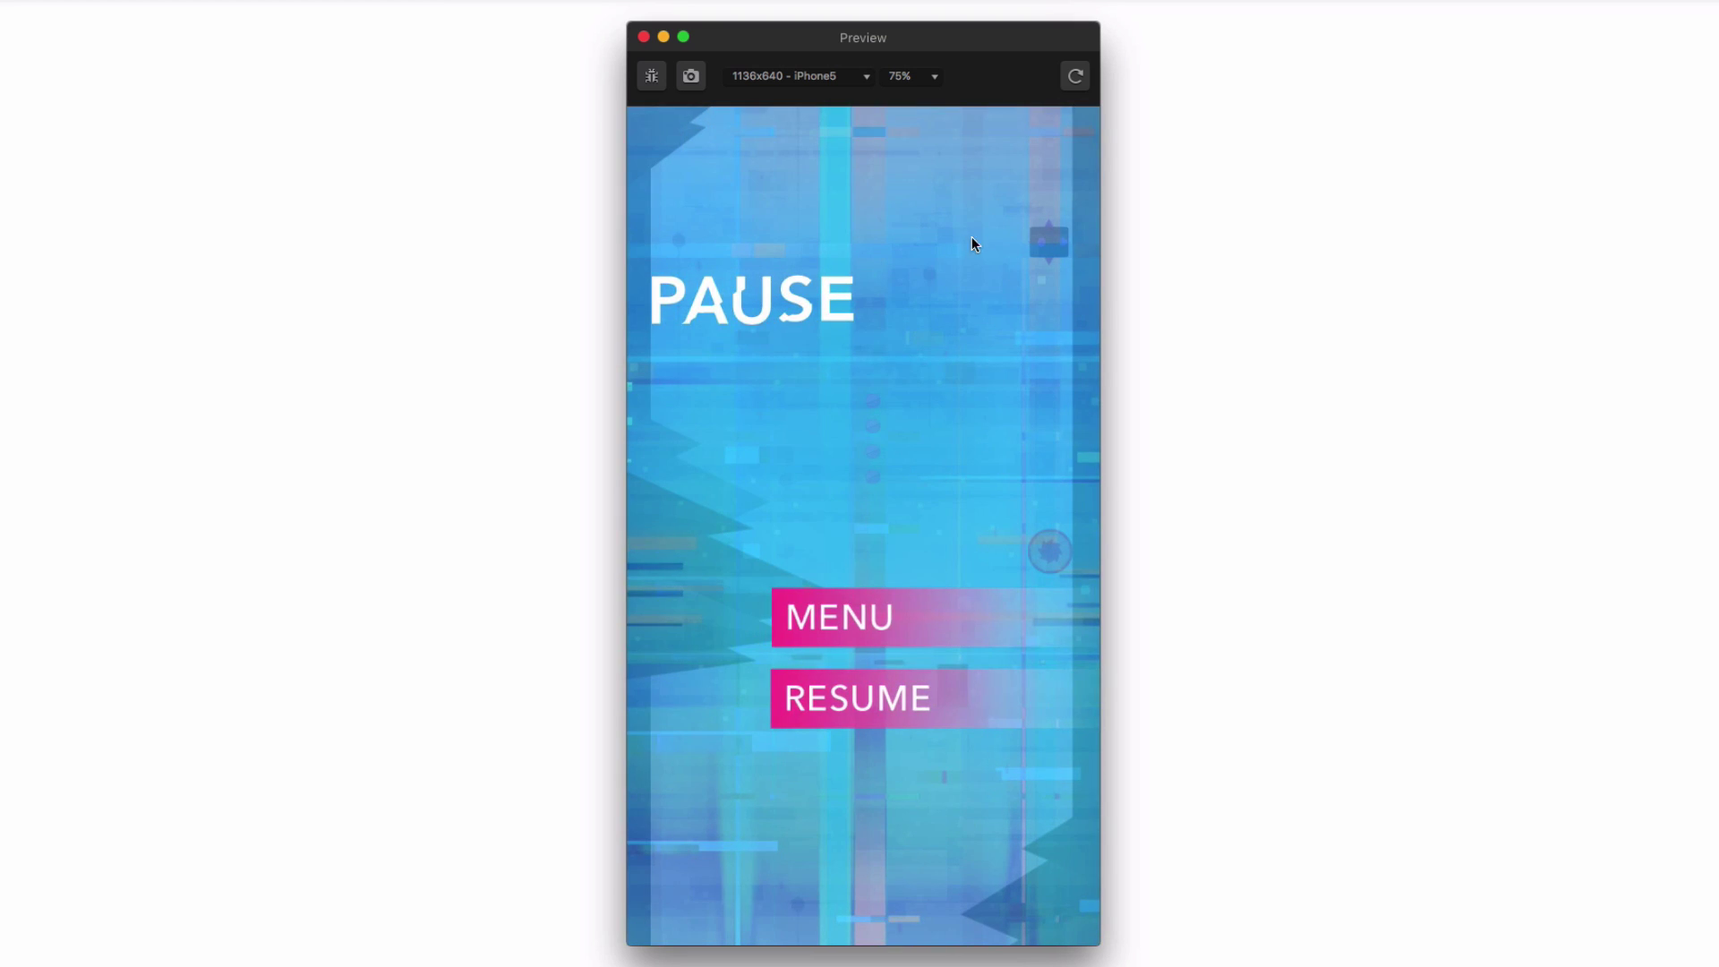
Close the preview and open the World UI scene, zooming into its canvas.
{"action": "left_click", "coordinate": [642, 39]}
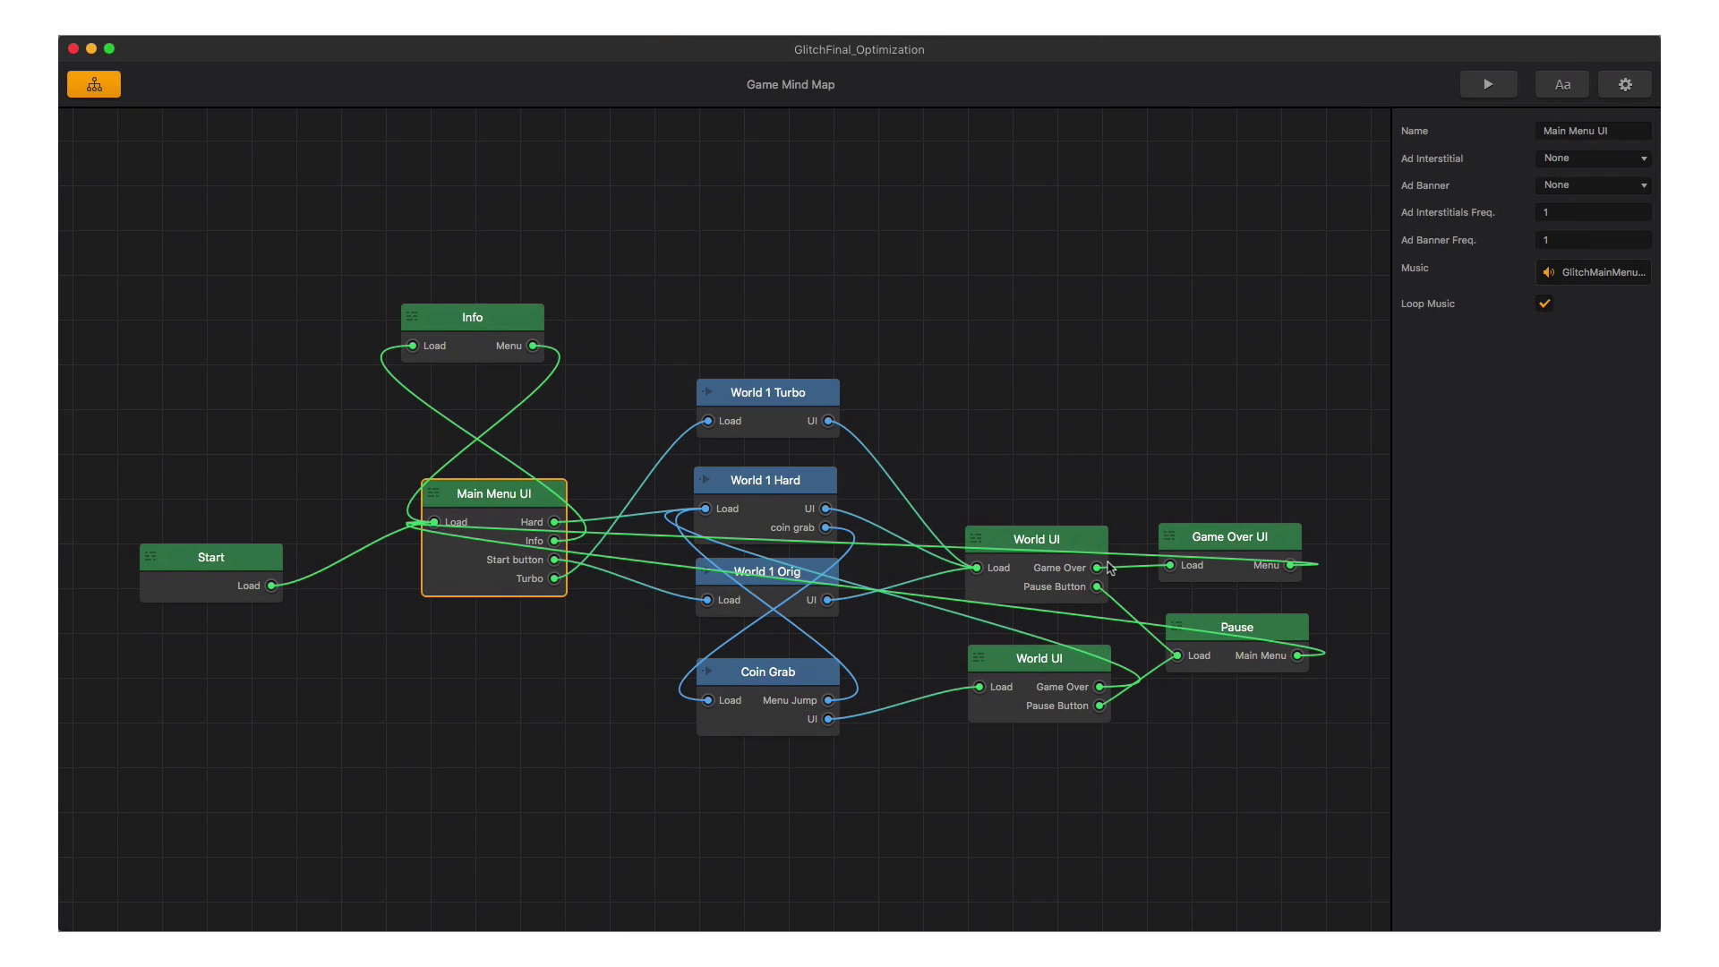
{"action": "left_click", "coordinate": [1091, 547]}
{"action": "double_click", "coordinate": [1090, 547]}
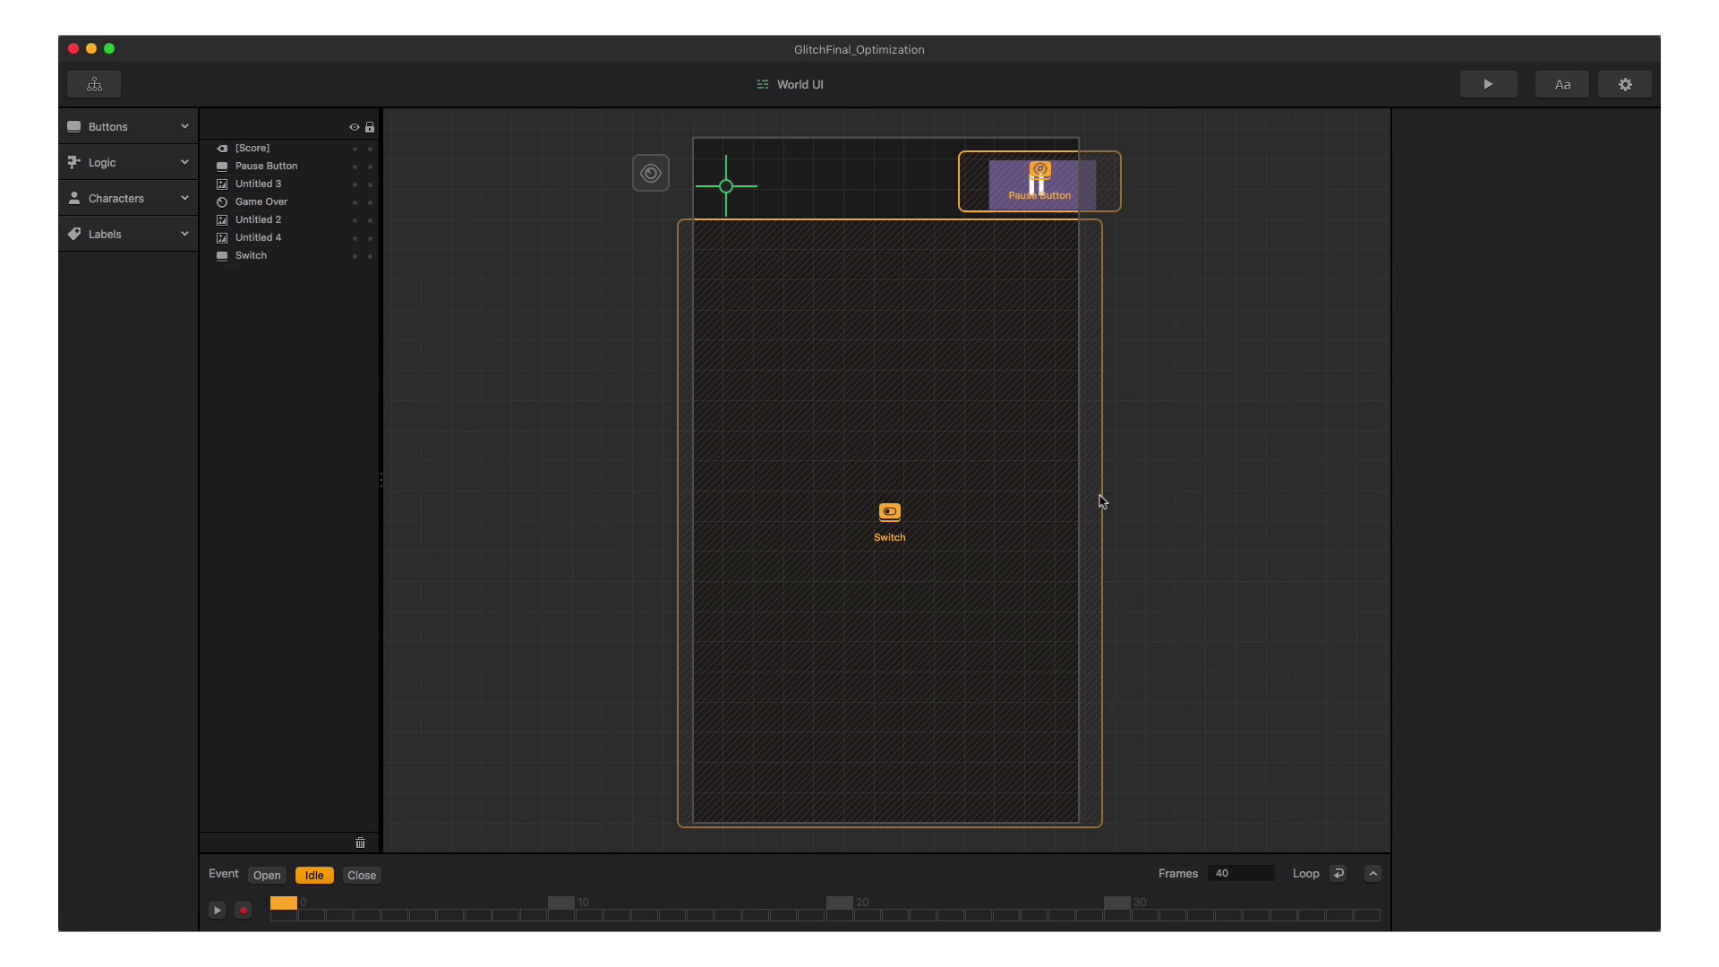
{"action": "scroll", "coordinate": [1144, 143], "scroll_direction": "up", "scroll_amount": 5}
{"action": "scroll", "coordinate": [1144, 143], "scroll_direction": "up", "scroll_amount": 3}
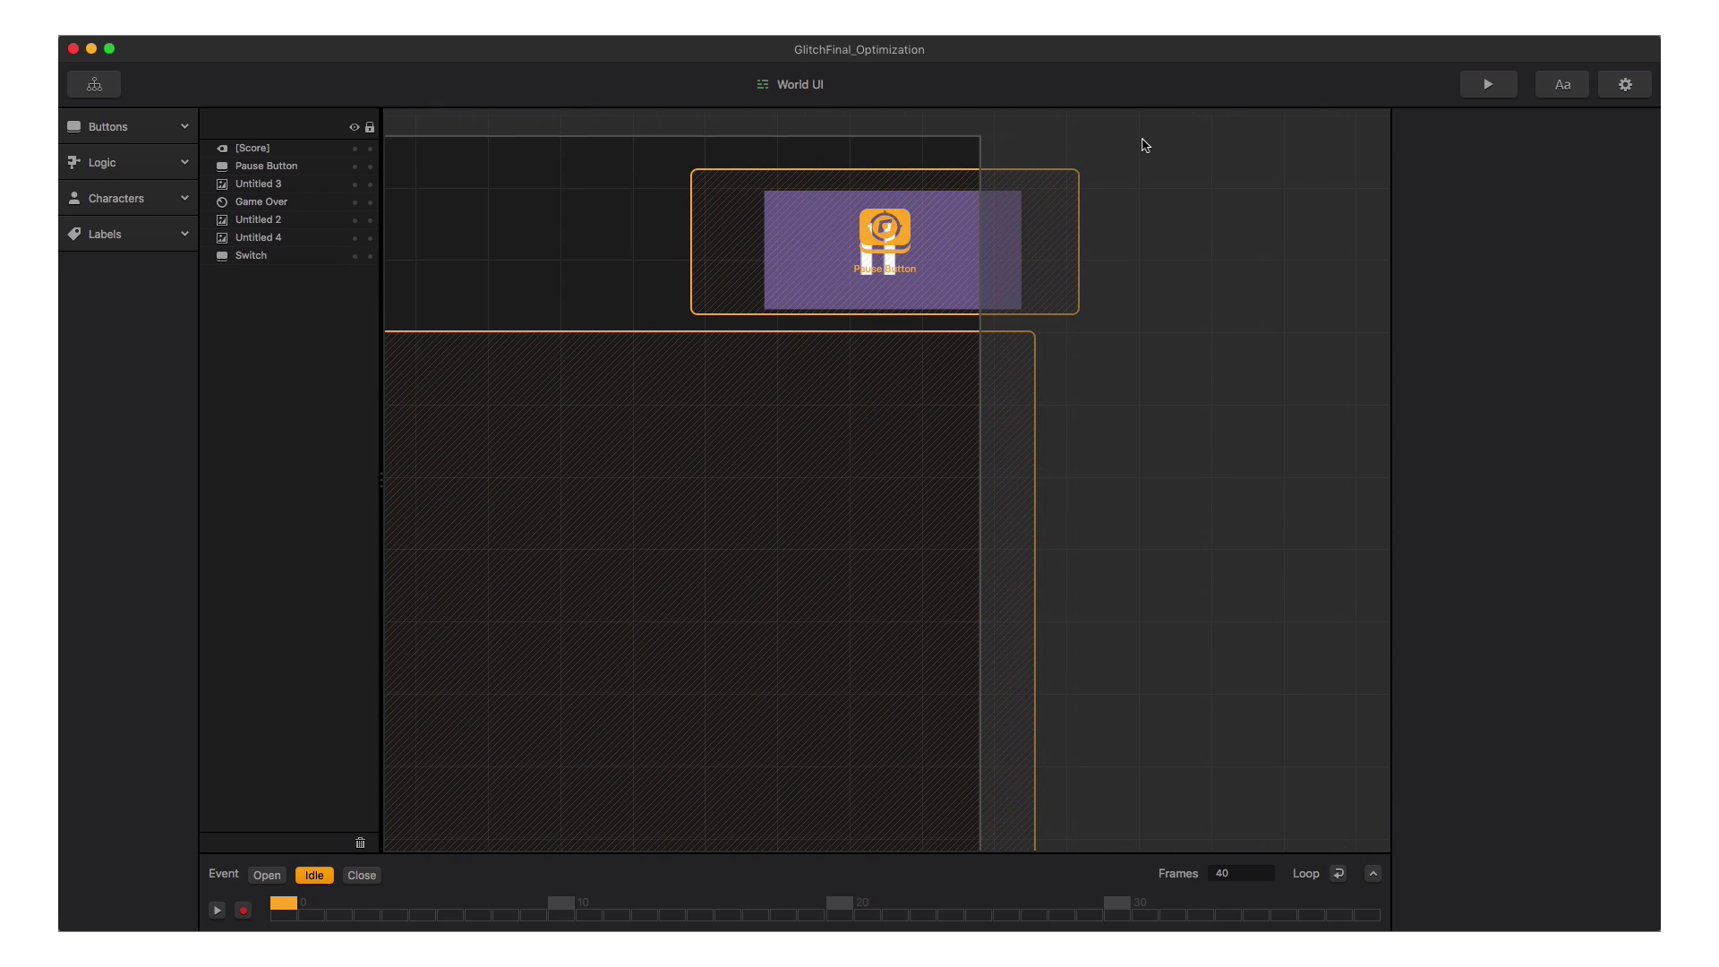
{"action": "scroll", "coordinate": [1144, 143], "scroll_direction": "down", "scroll_amount": 8}
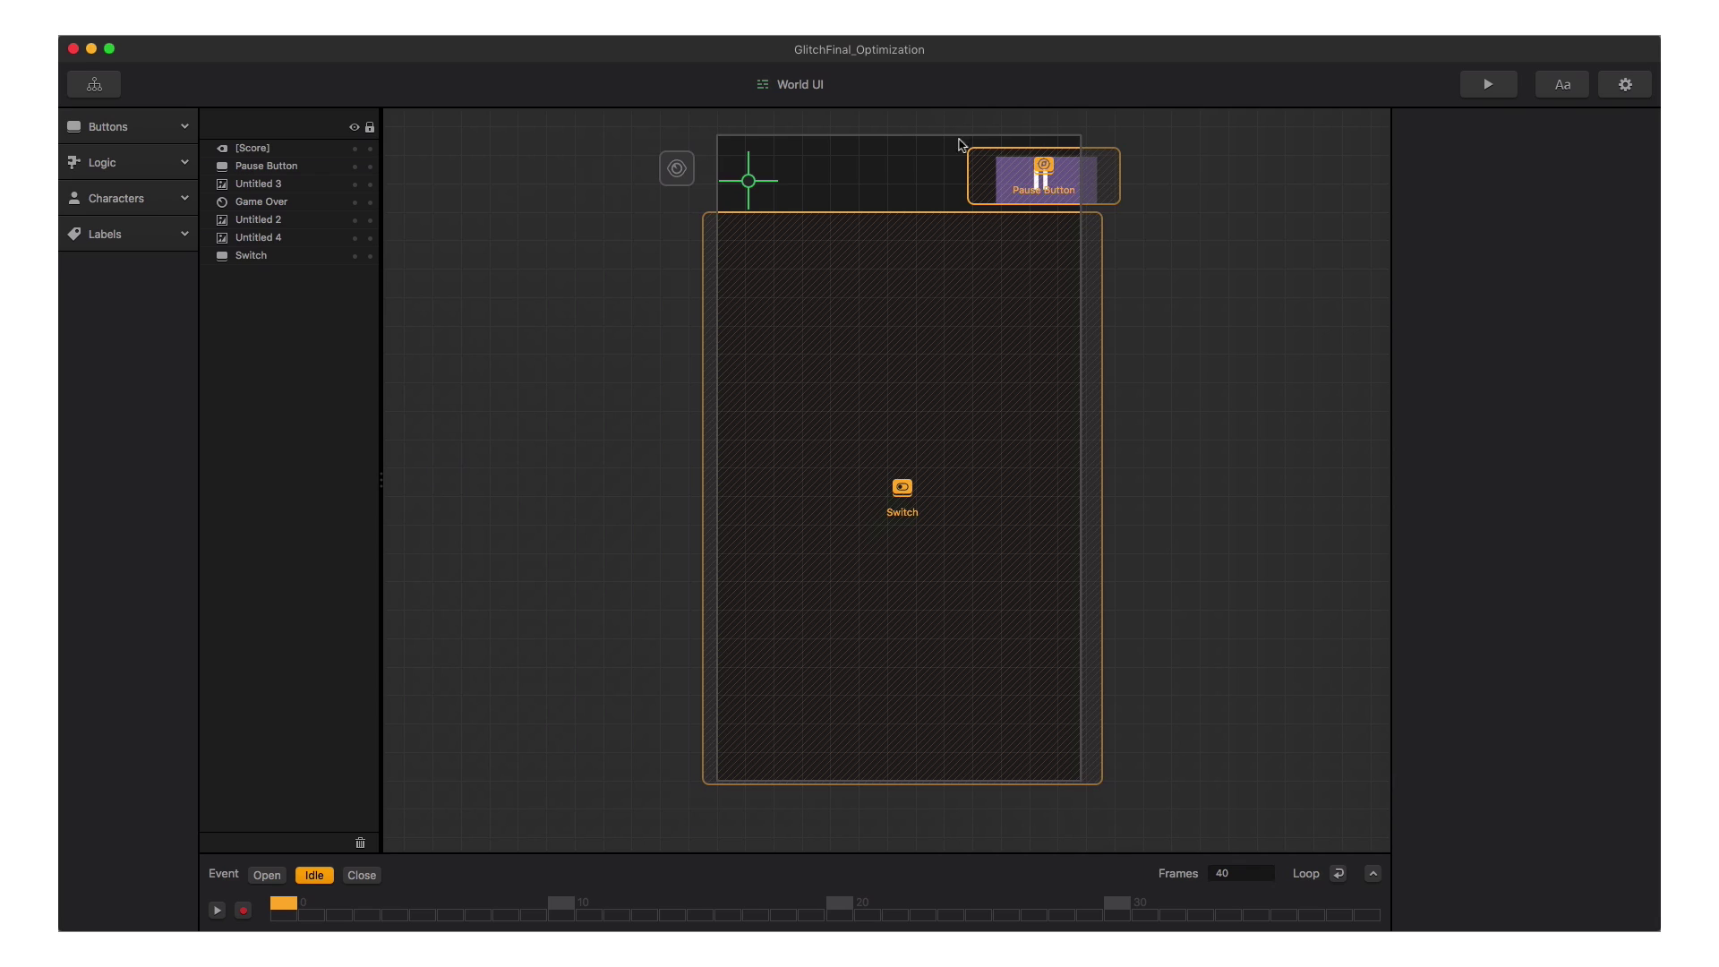
{"action": "scroll", "coordinate": [689, 144], "scroll_direction": "up", "scroll_amount": 3}
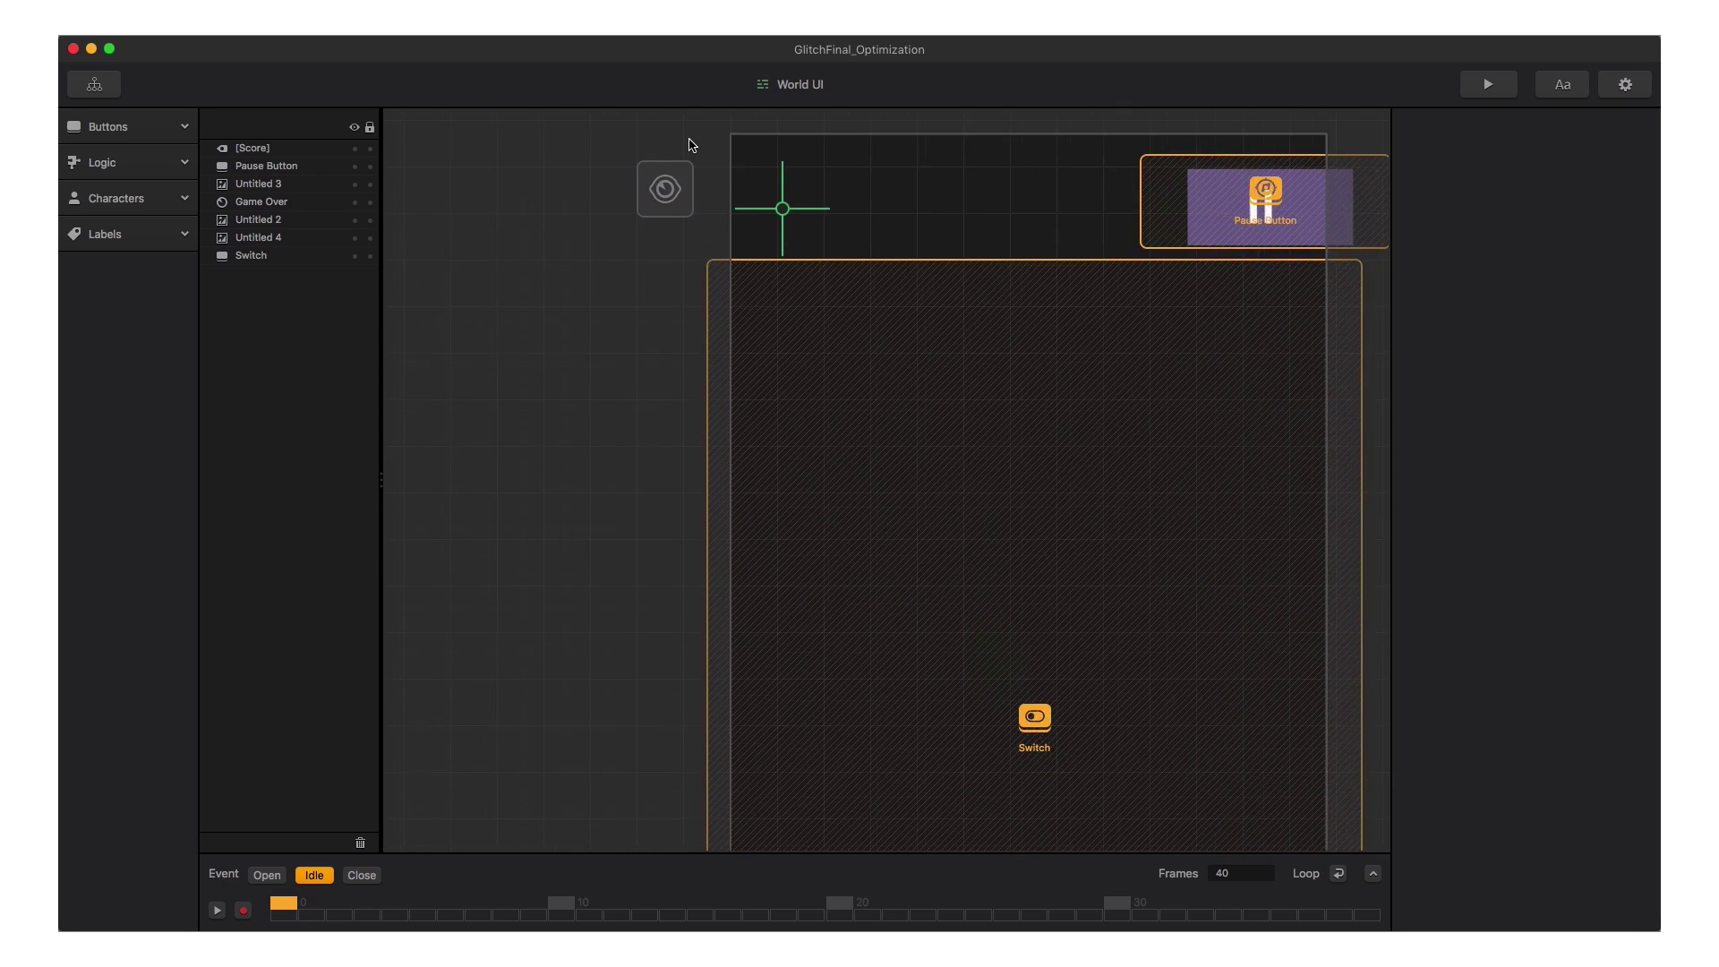
{"action": "scroll", "coordinate": [690, 145], "scroll_direction": "up", "scroll_amount": 3}
Inspect the [Score] label's properties, then launch the game preview.
{"action": "left_click", "coordinate": [837, 253]}
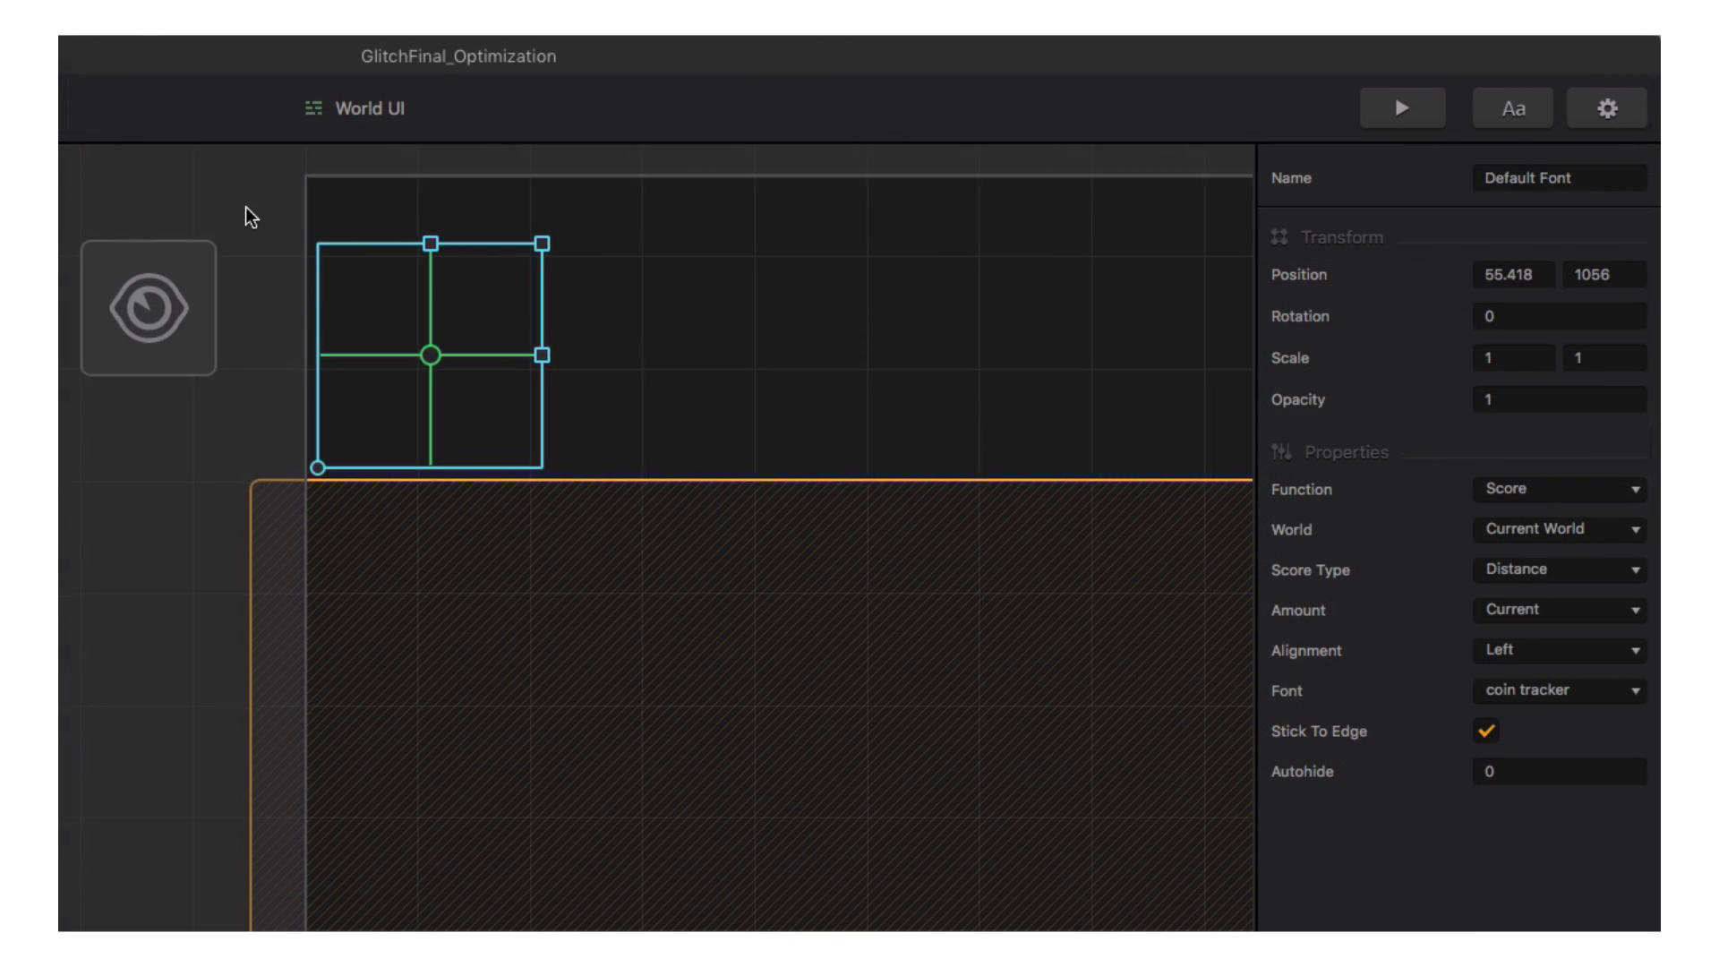
{"action": "scroll", "coordinate": [251, 216], "scroll_direction": "down", "scroll_amount": 5}
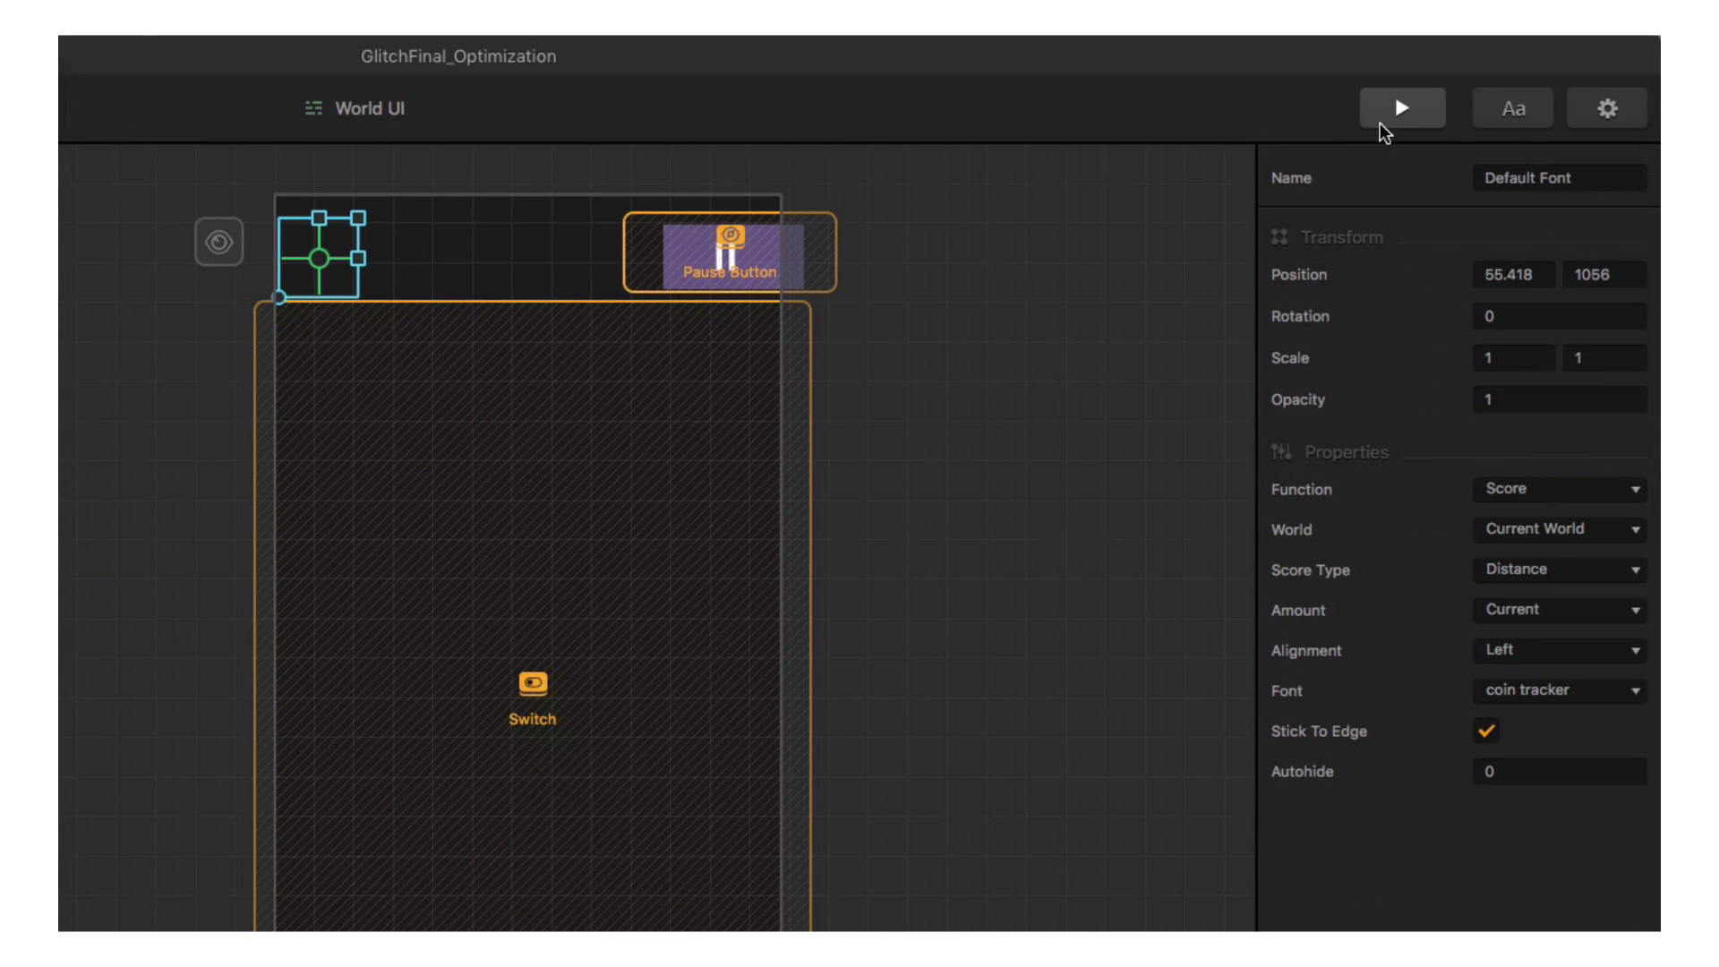
{"action": "left_click", "coordinate": [1379, 122]}
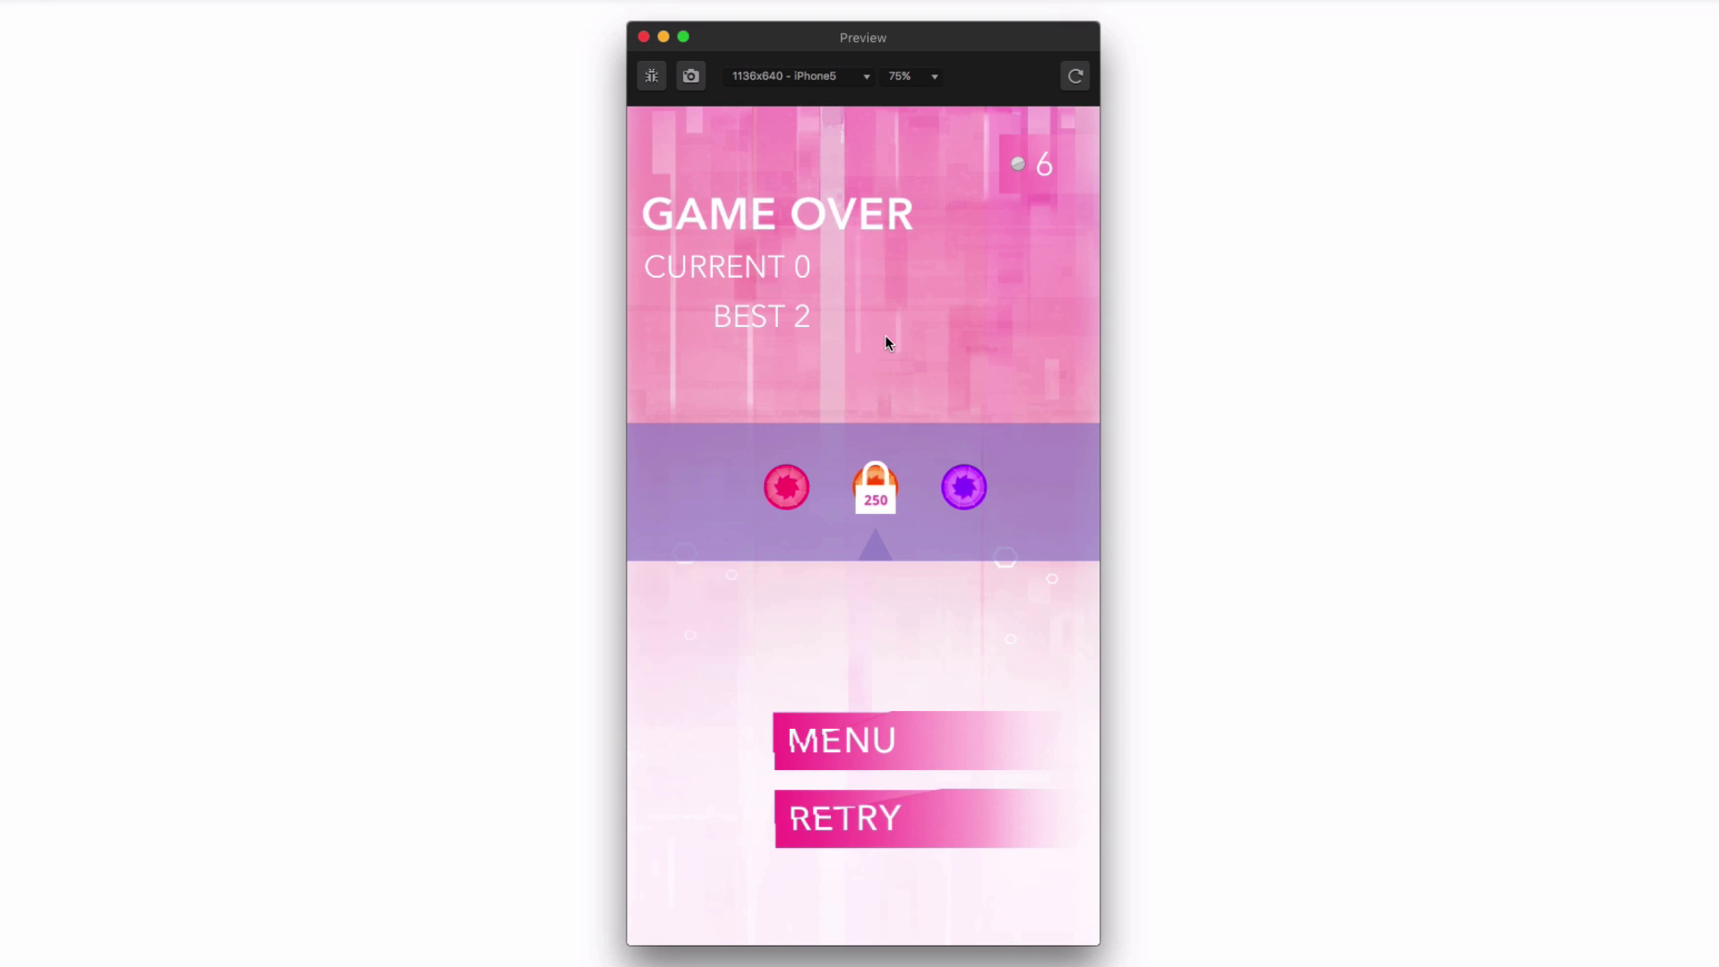
Play two retried rounds, jumping the ball between the walls until it dies.
{"action": "left_click", "coordinate": [841, 817]}
{"action": "left_click", "coordinate": [985, 667]}
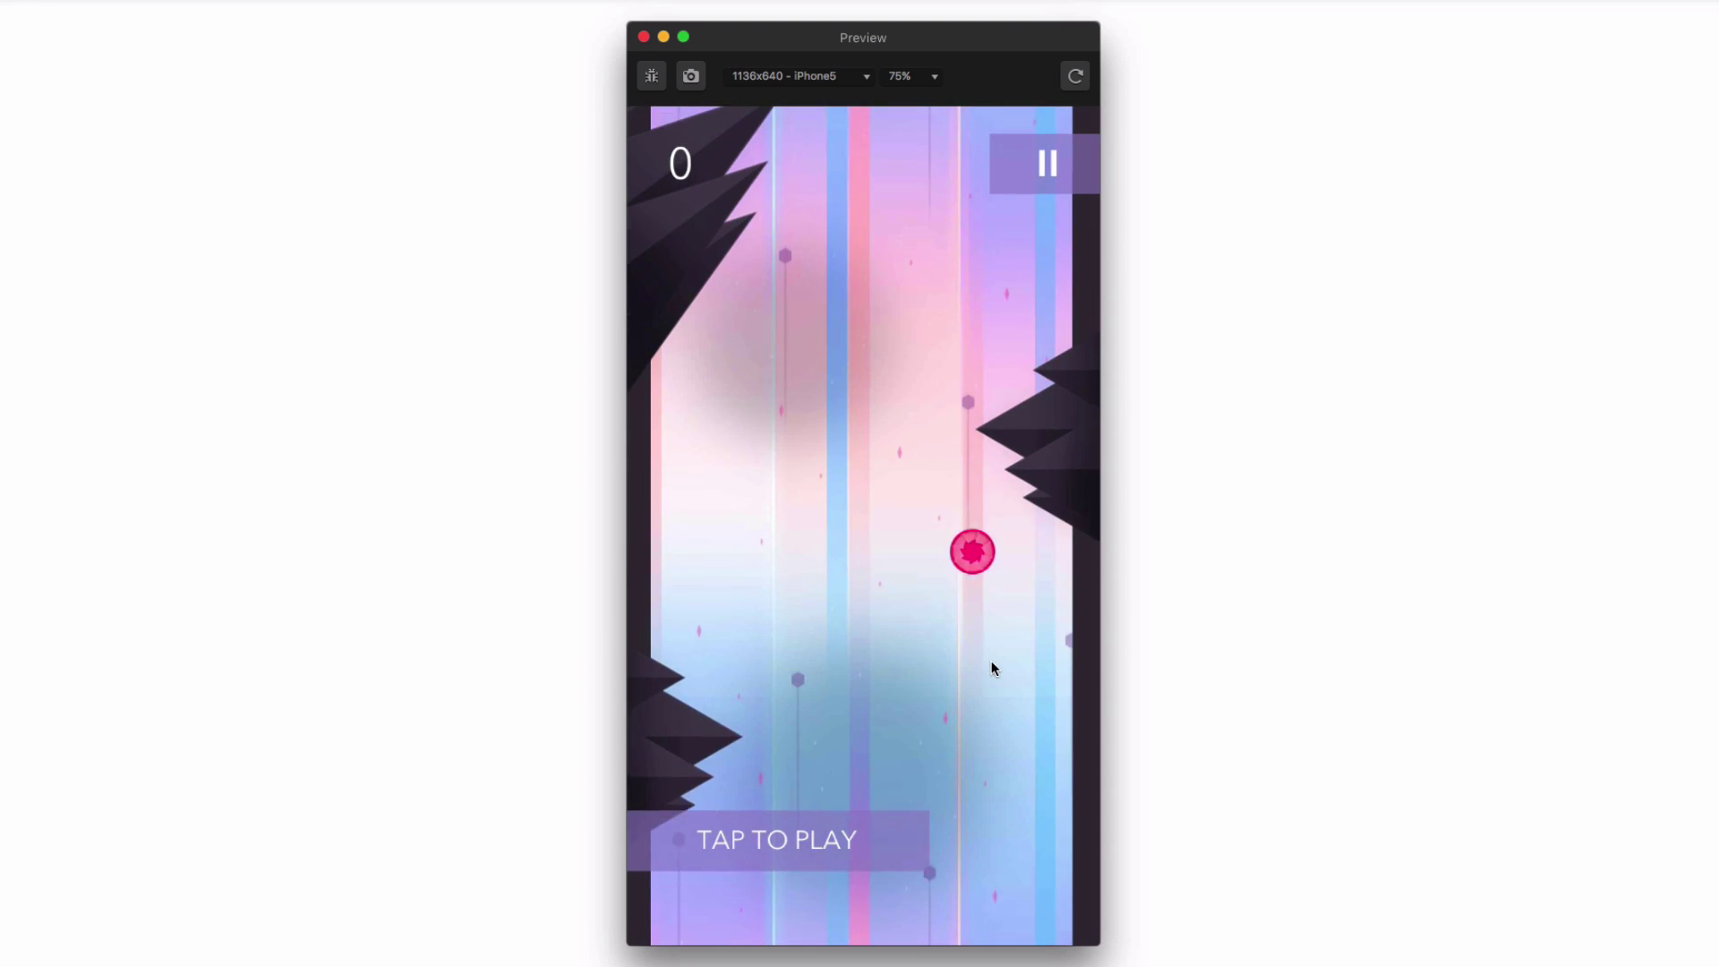
{"action": "left_click", "coordinate": [931, 658]}
{"action": "left_click", "coordinate": [992, 641]}
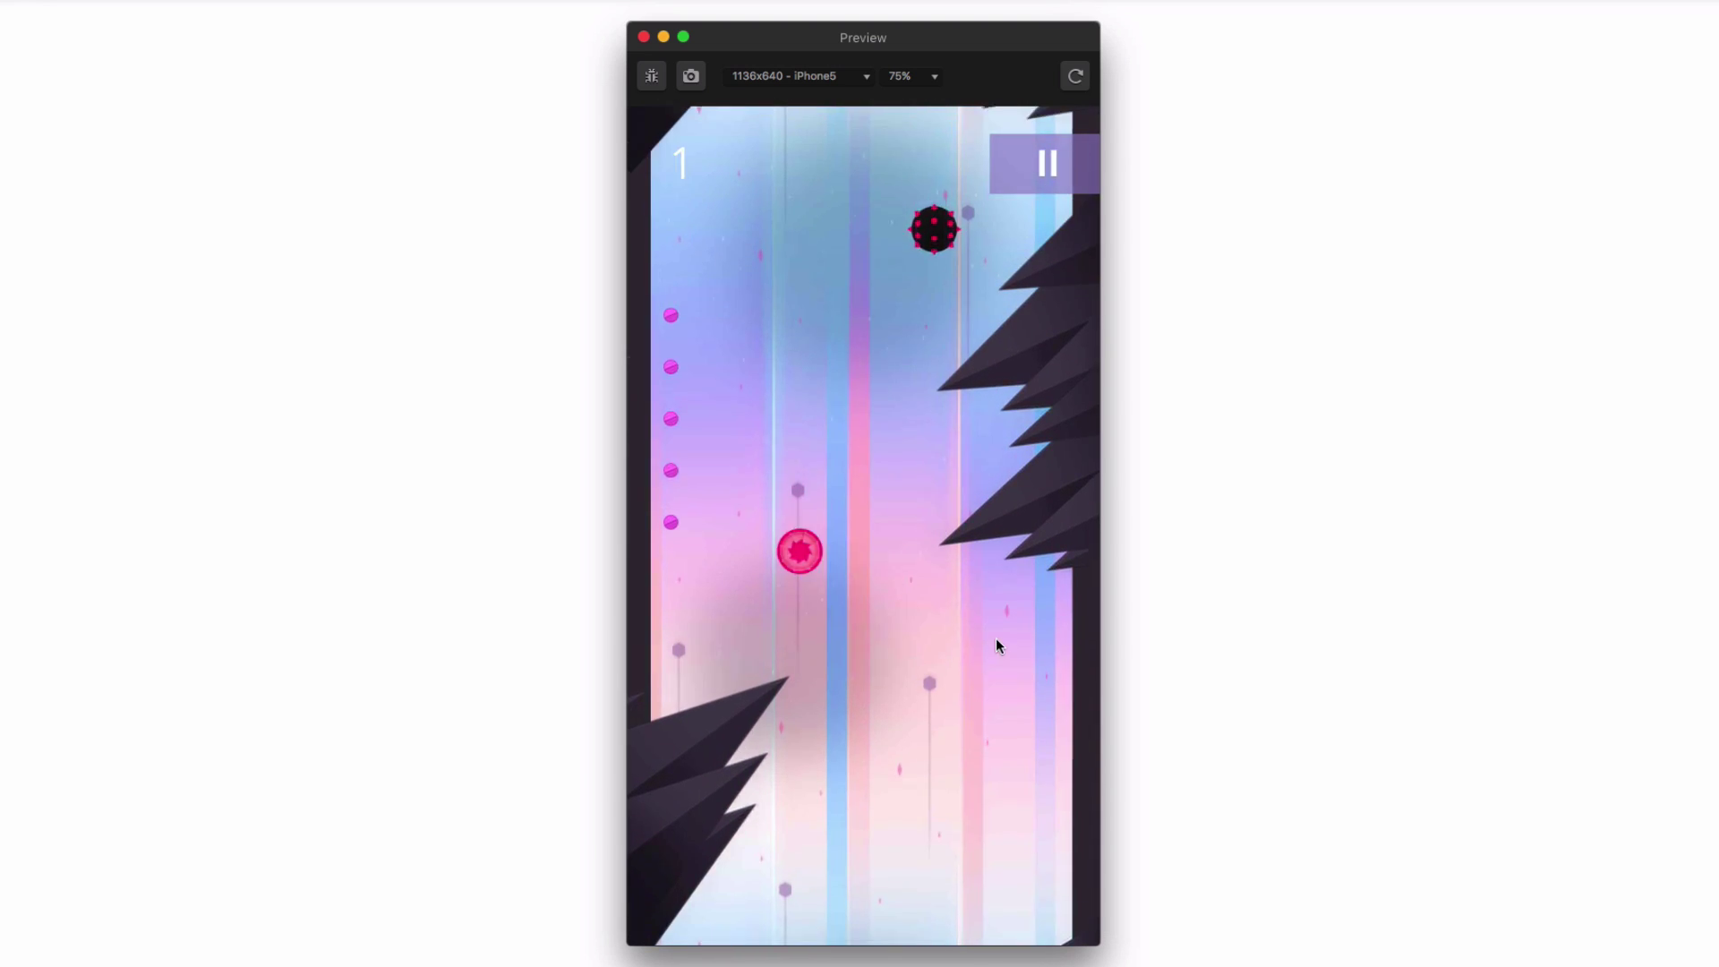
{"action": "left_click", "coordinate": [946, 633]}
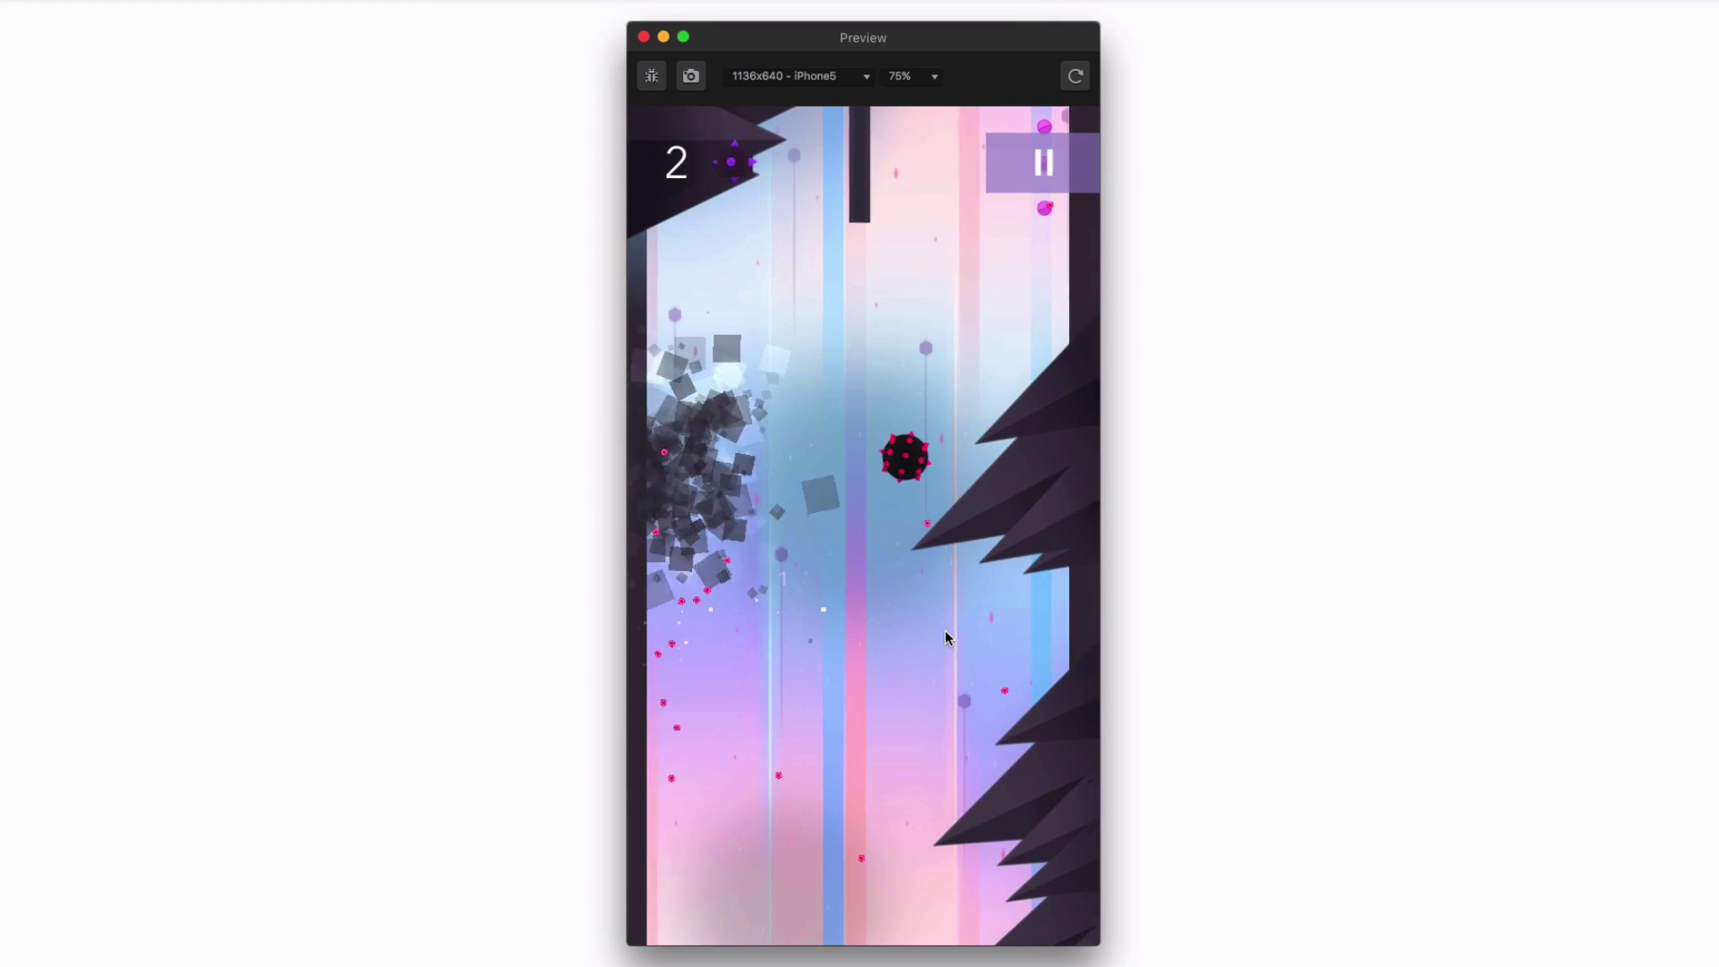
{"action": "left_click", "coordinate": [888, 811]}
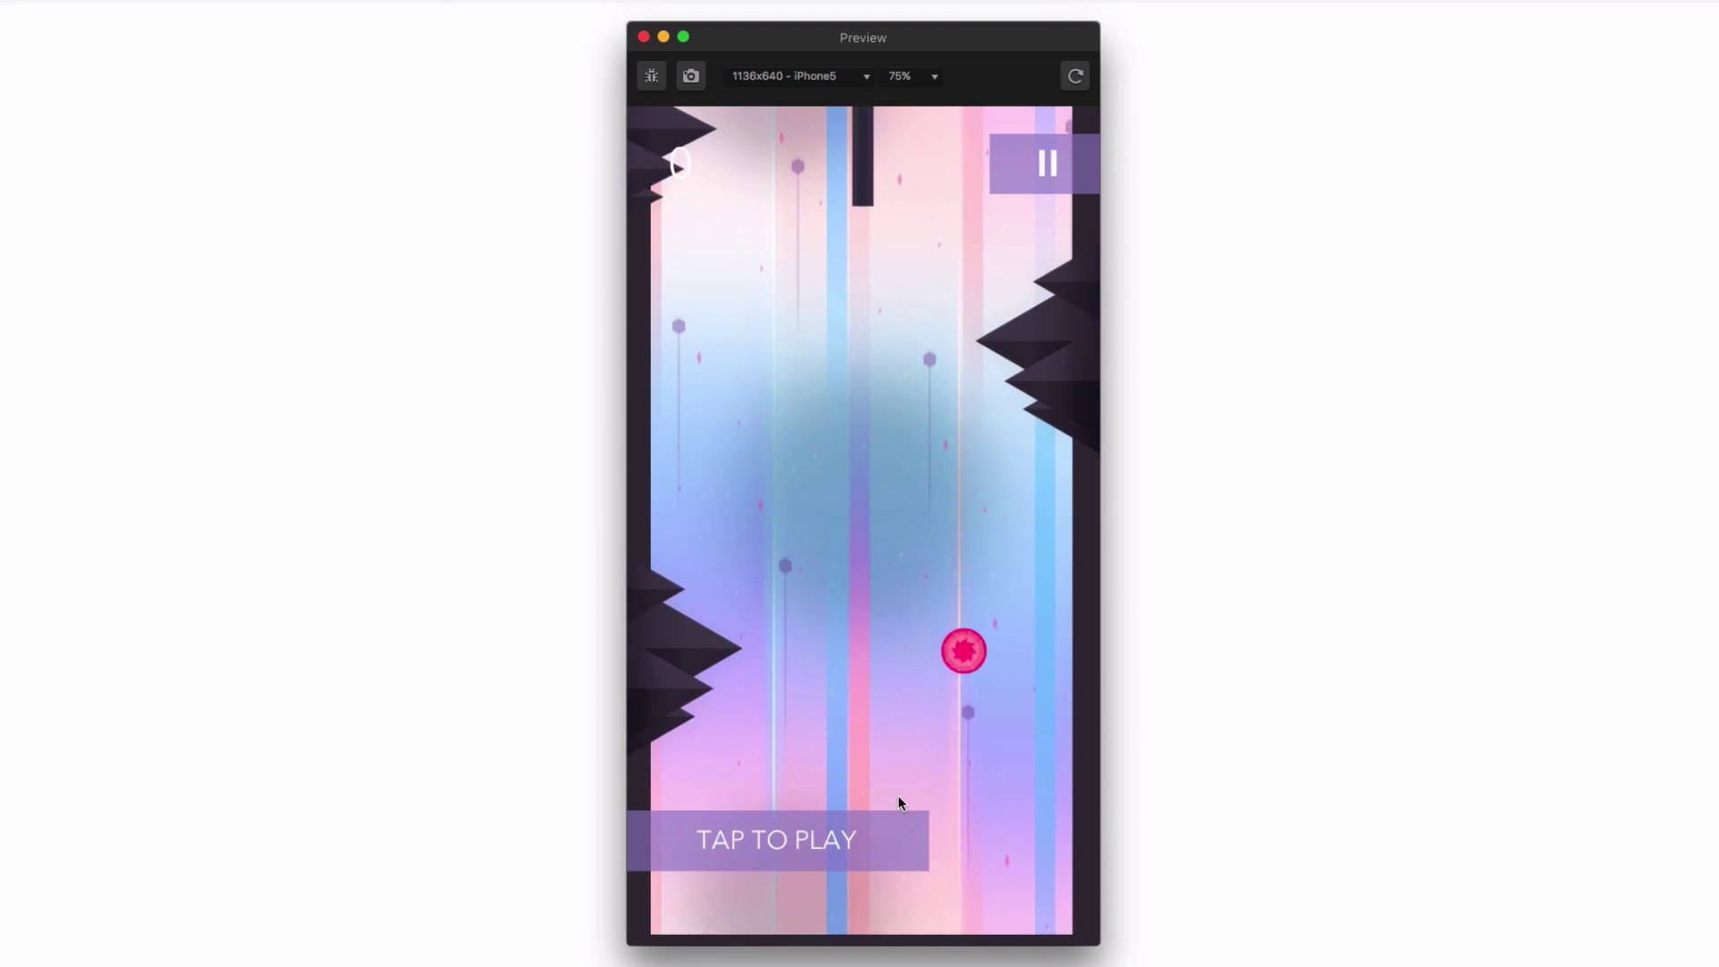
{"action": "left_click", "coordinate": [964, 675]}
{"action": "left_click", "coordinate": [963, 675]}
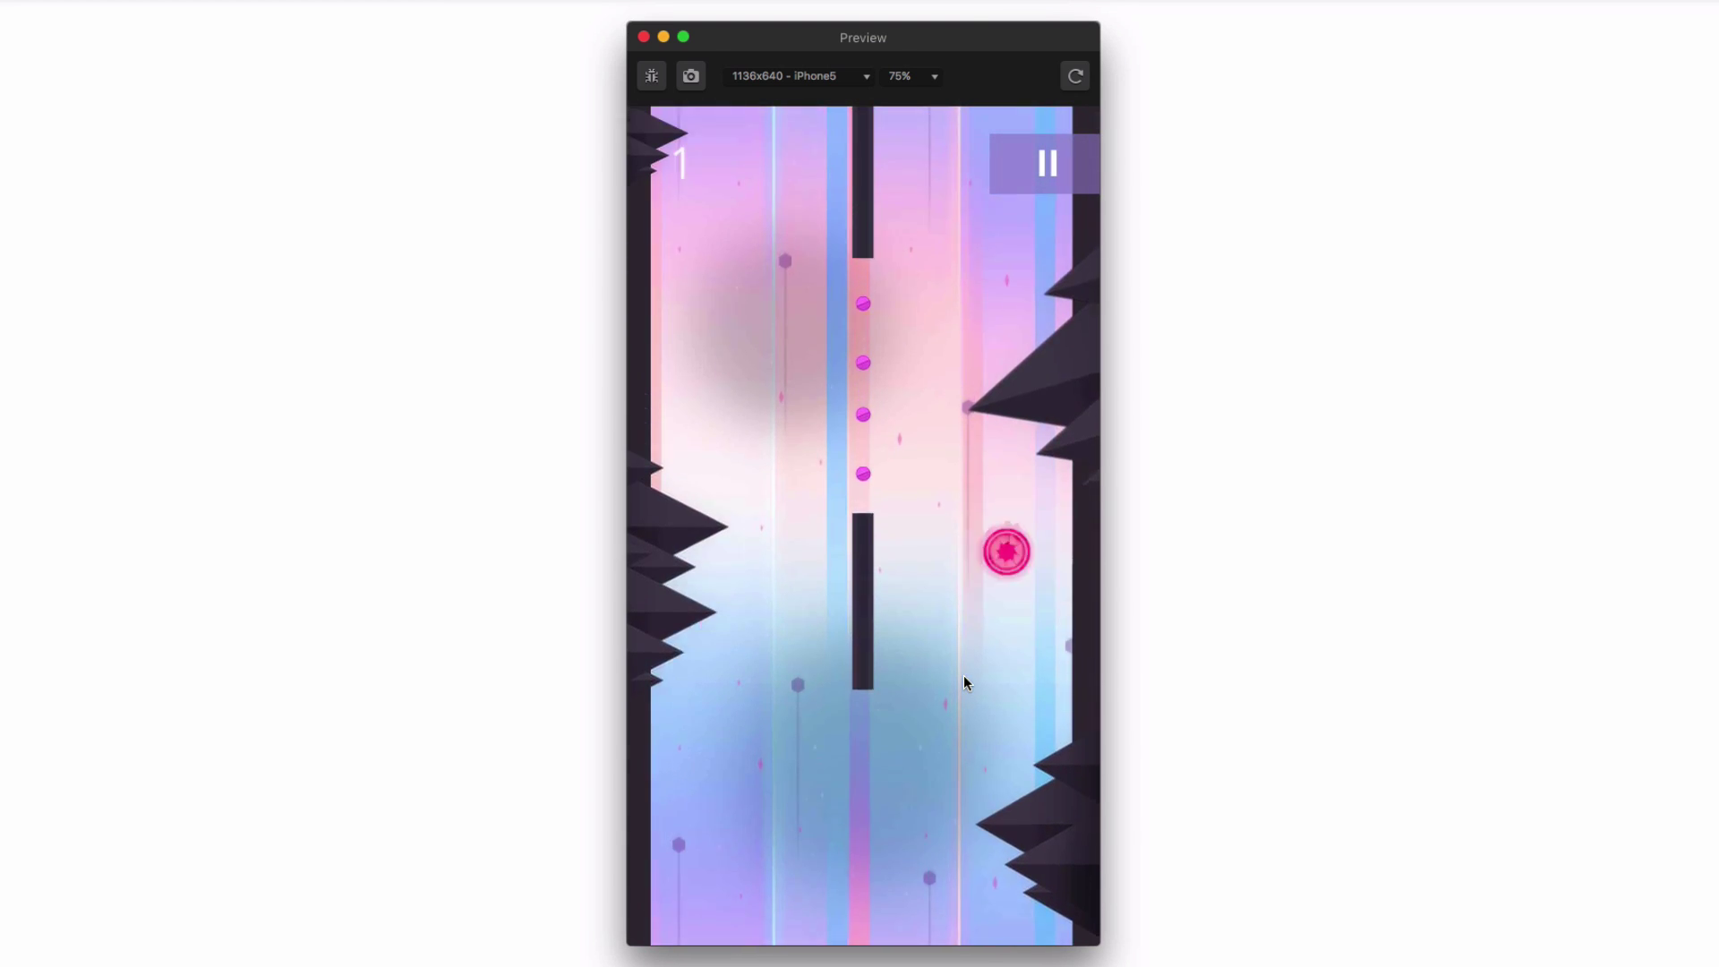
{"action": "left_click", "coordinate": [963, 675]}
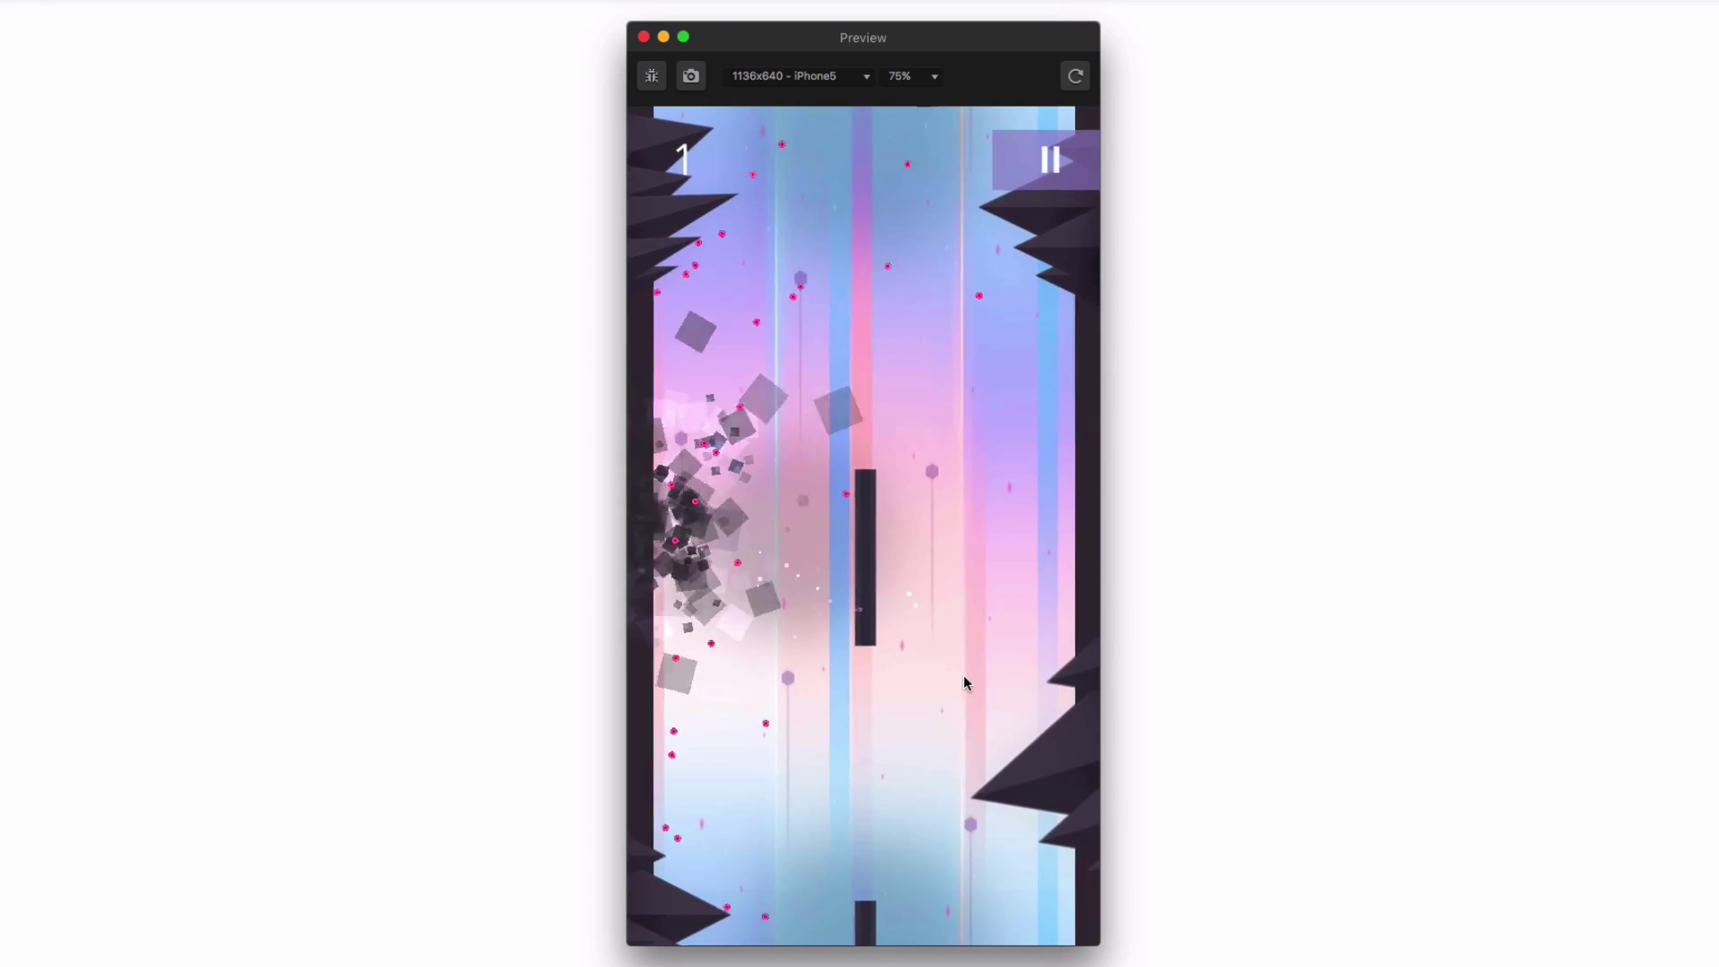
Retry once more and steer the ball through the coin pattern, changing direction mid-air.
{"action": "left_click", "coordinate": [932, 797]}
{"action": "left_click", "coordinate": [953, 739]}
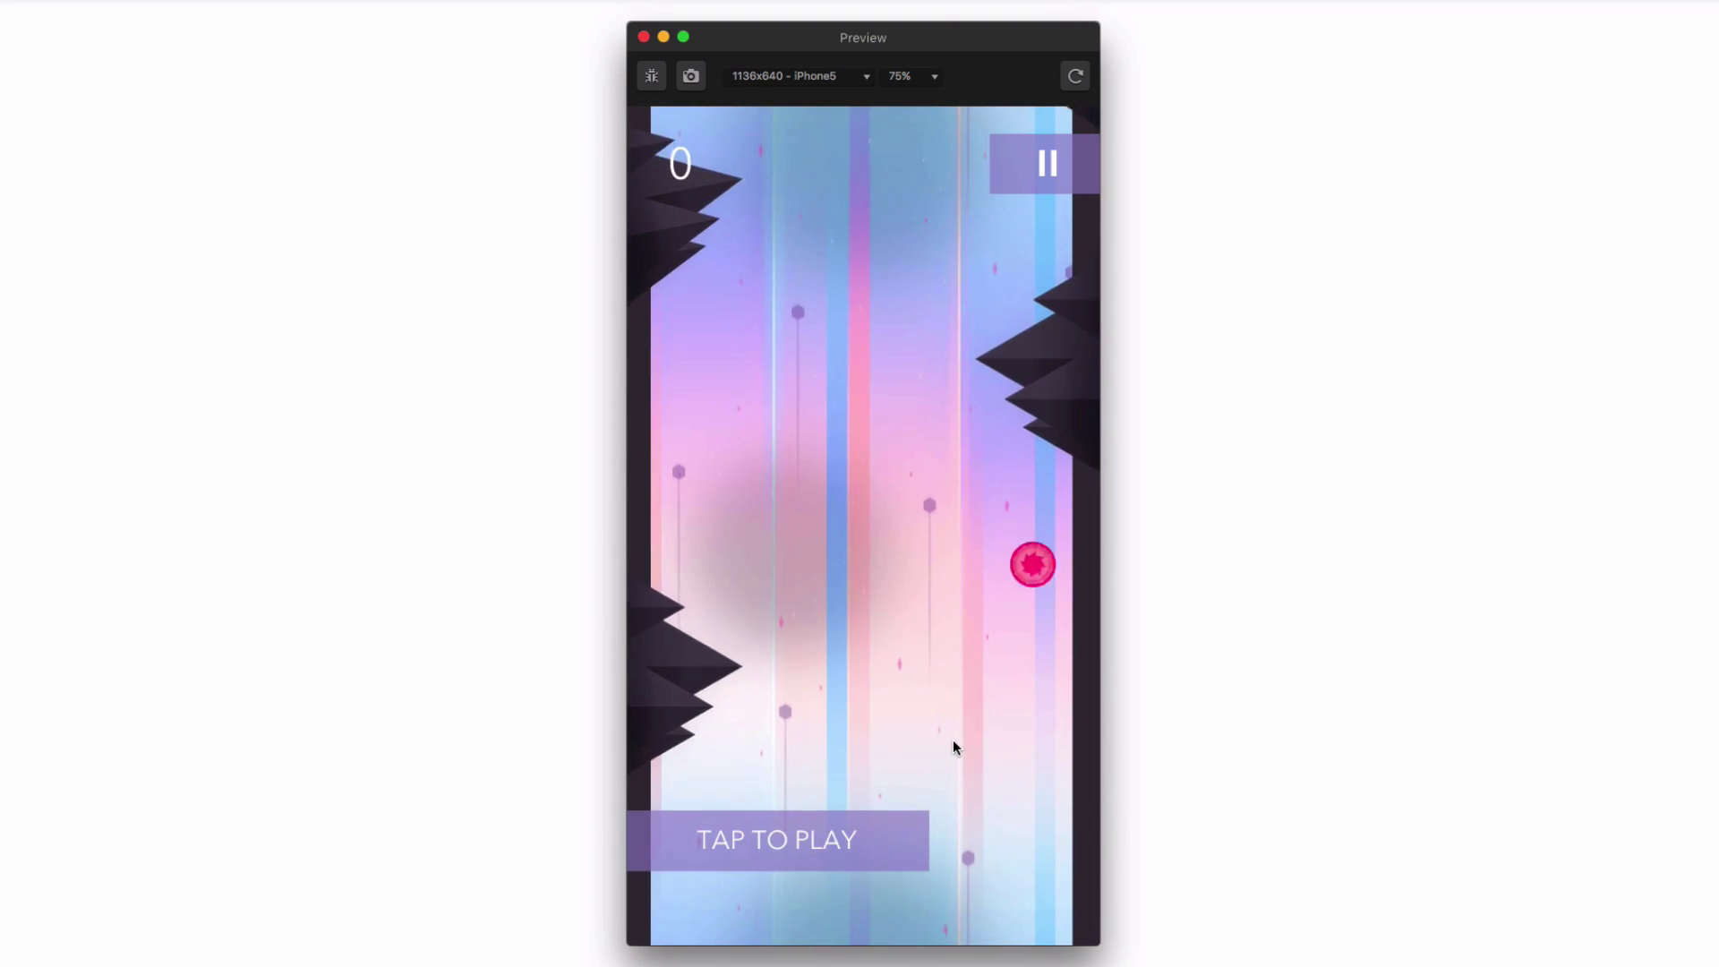
{"action": "left_click", "coordinate": [953, 740]}
{"action": "left_click", "coordinate": [952, 739]}
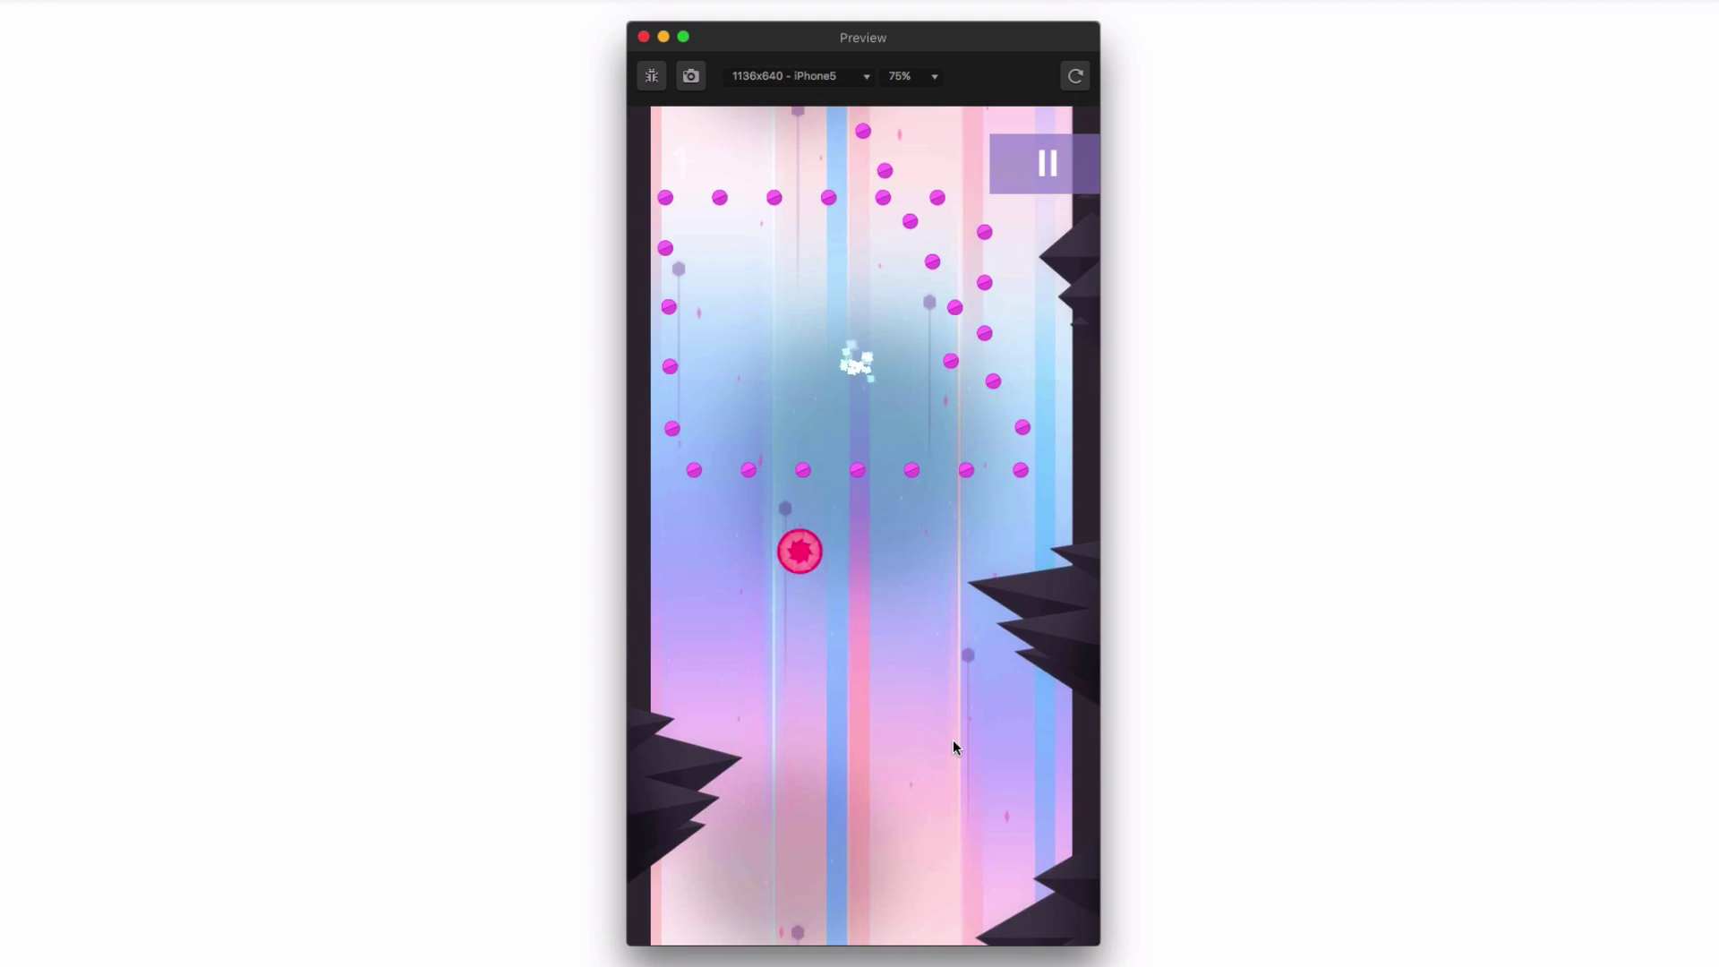
{"action": "left_click", "coordinate": [952, 740]}
{"action": "left_click", "coordinate": [953, 740]}
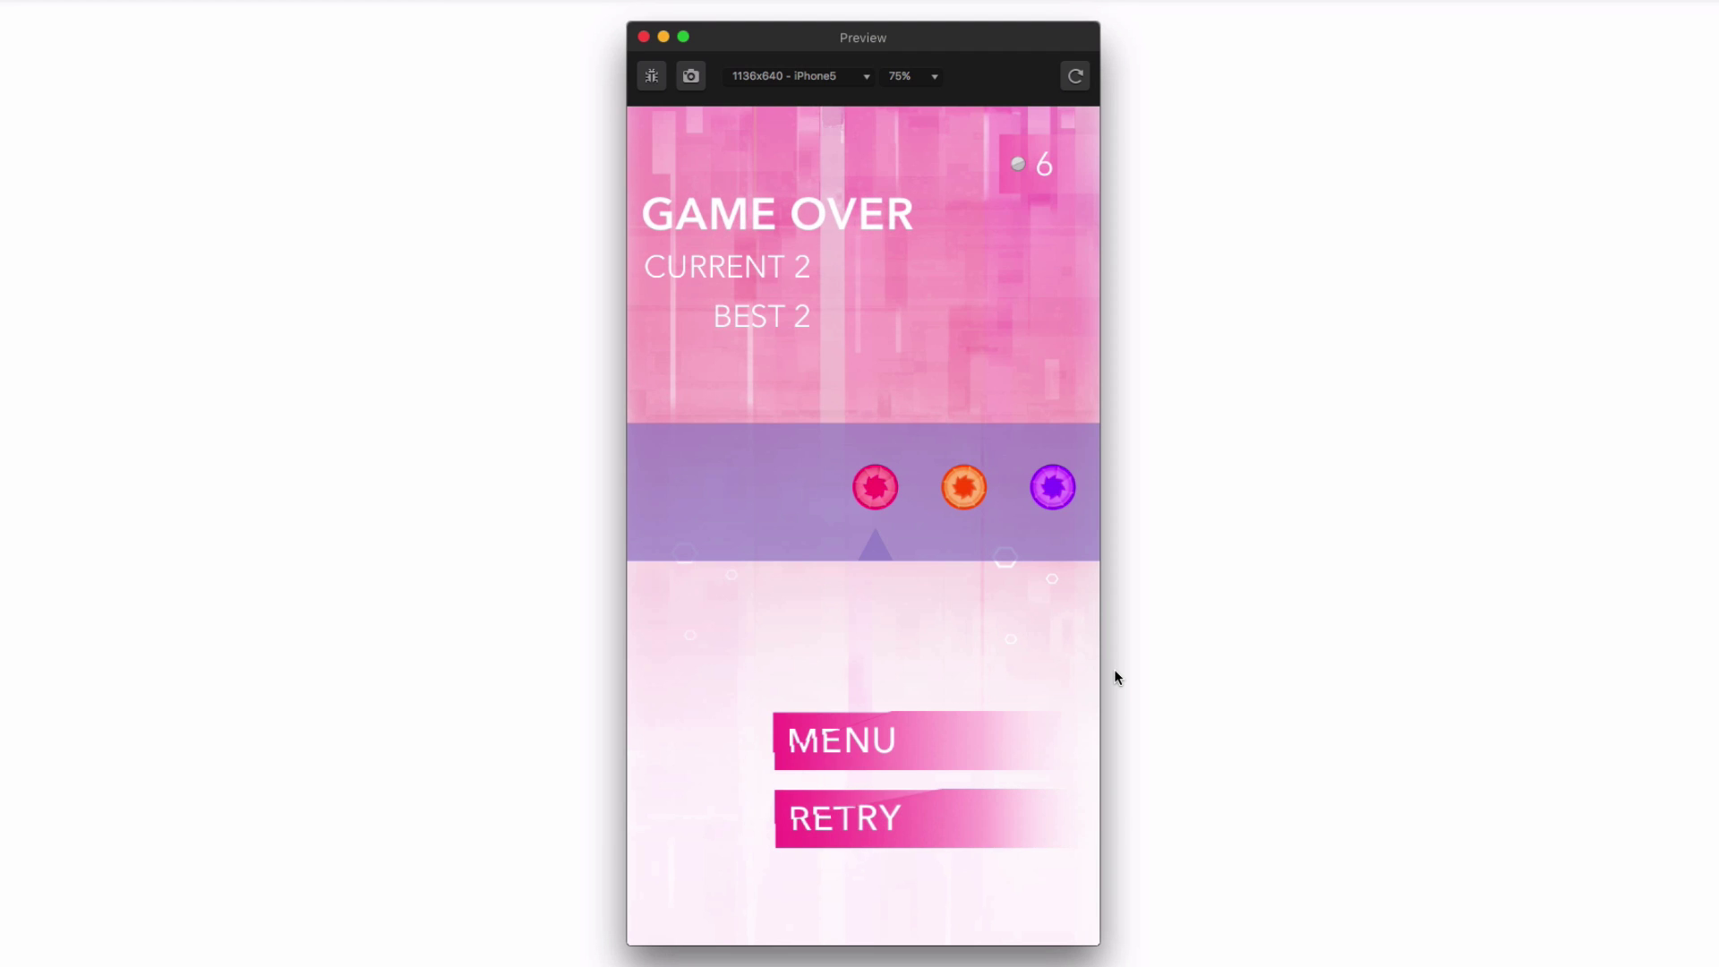
Browse the ball characters in the carousel and return to the GLTCH main menu.
{"action": "left_click_drag", "start_coordinate": [996, 510], "coordinate": [915, 531]}
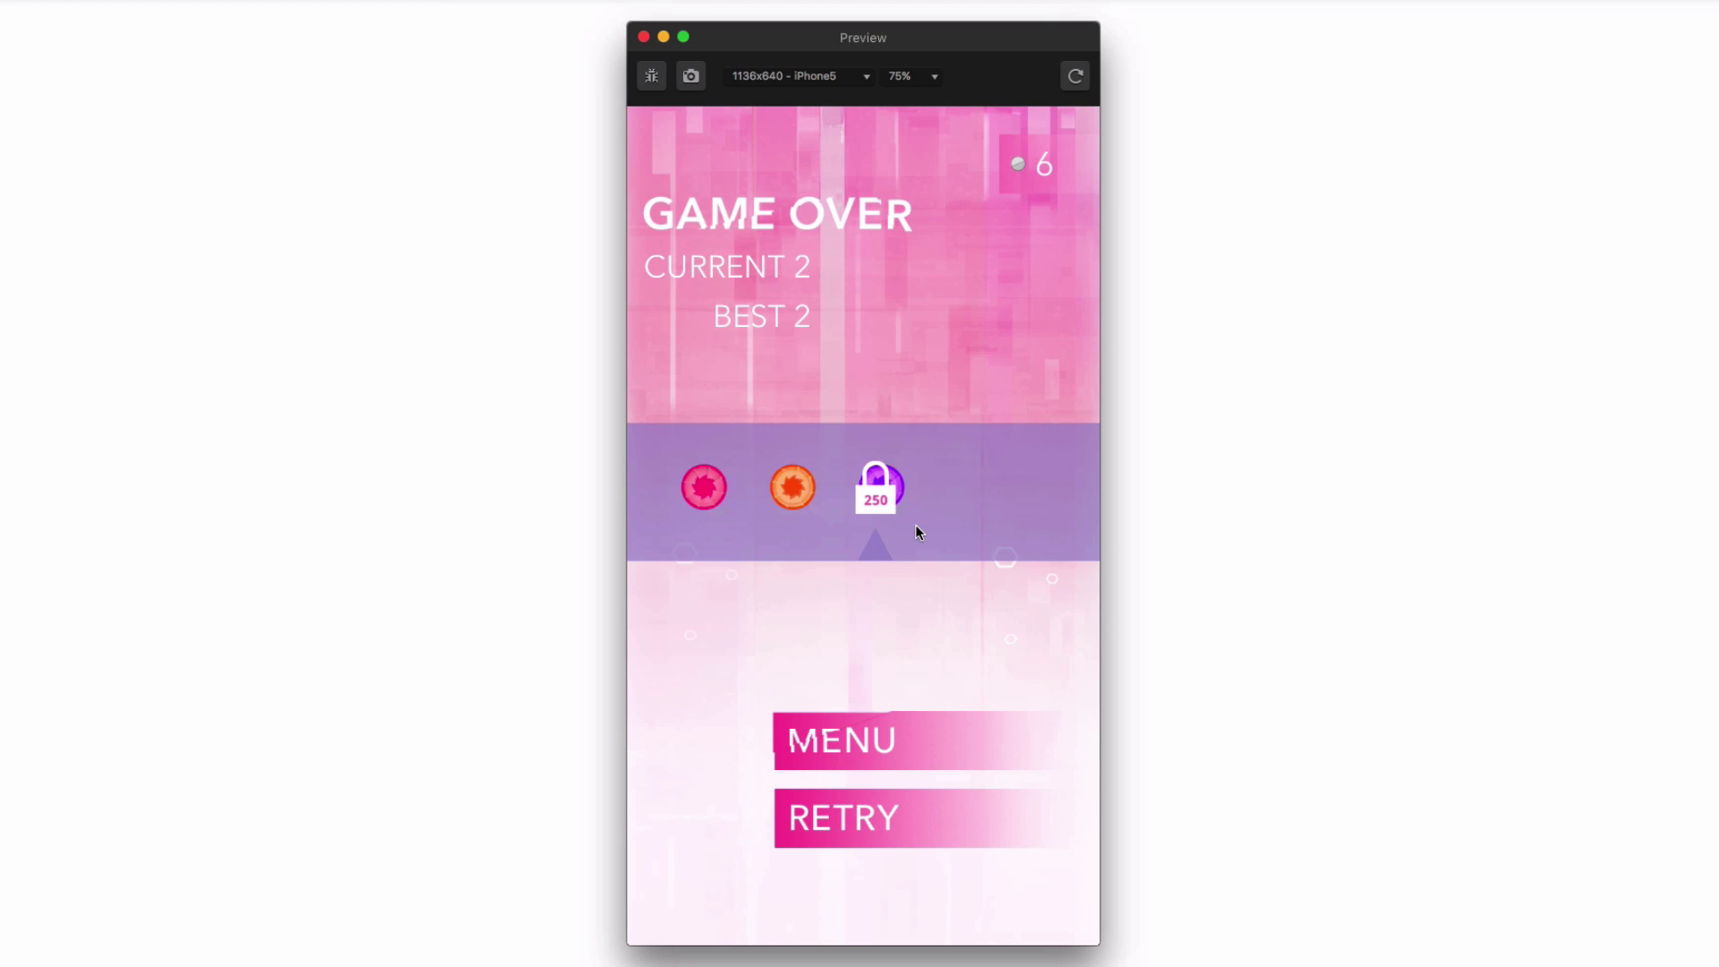
{"action": "left_click_drag", "start_coordinate": [797, 530], "coordinate": [851, 530]}
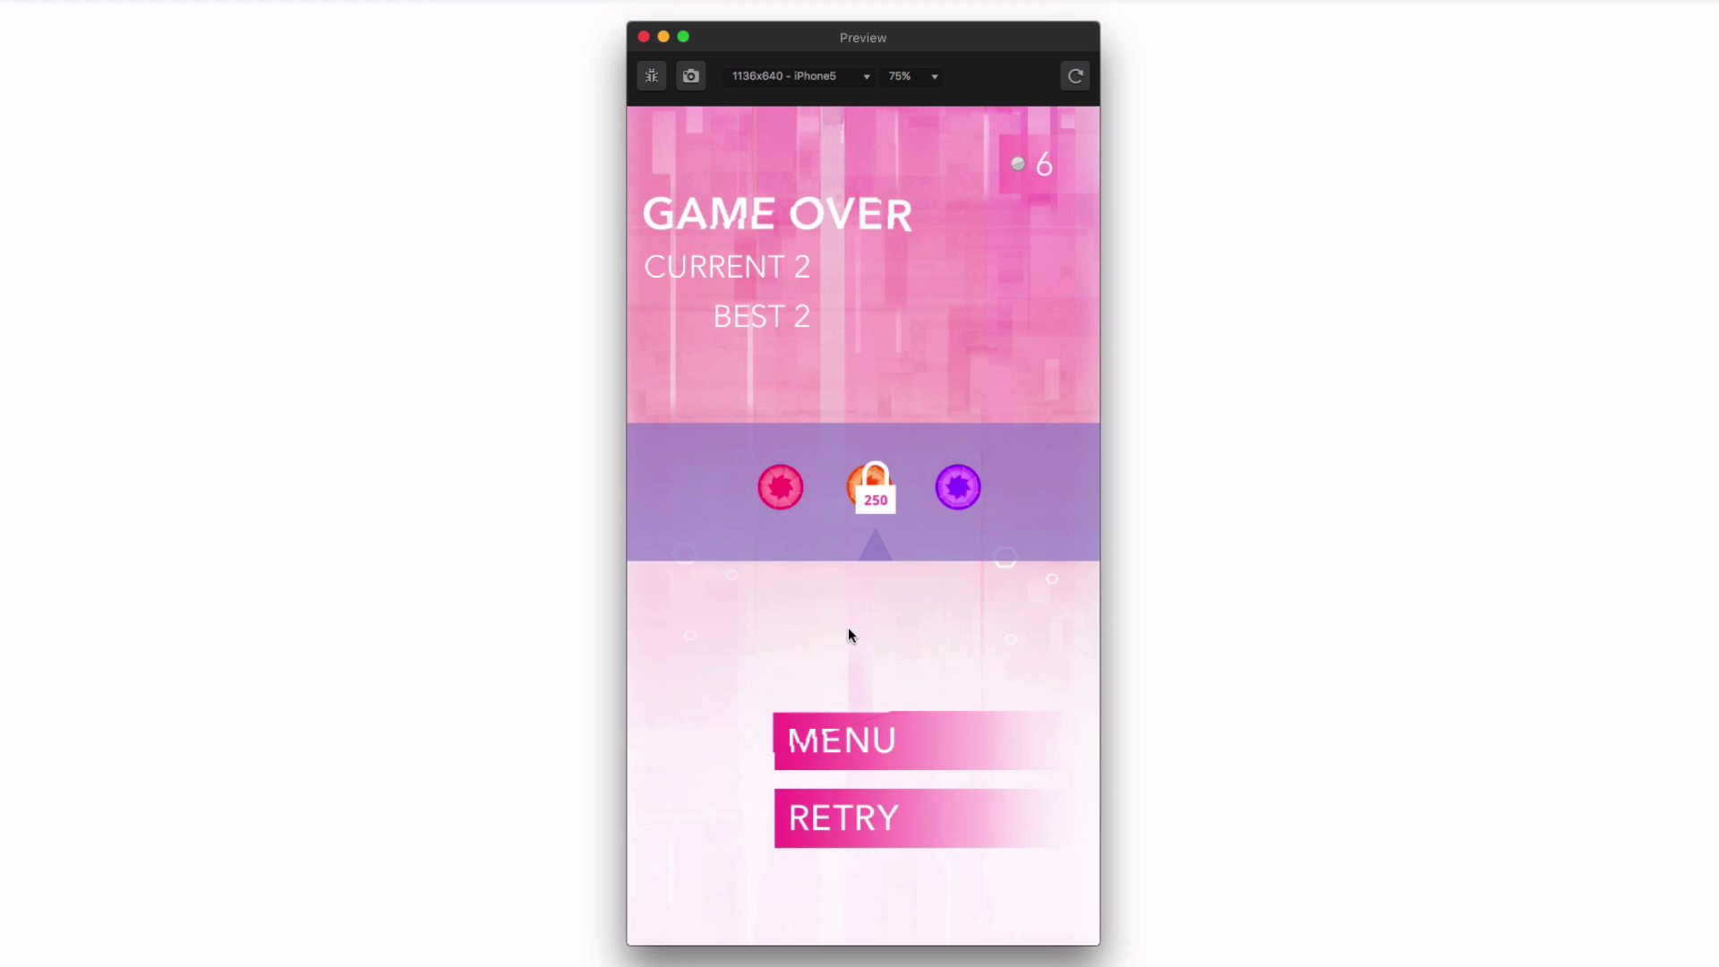
{"action": "left_click", "coordinate": [863, 729]}
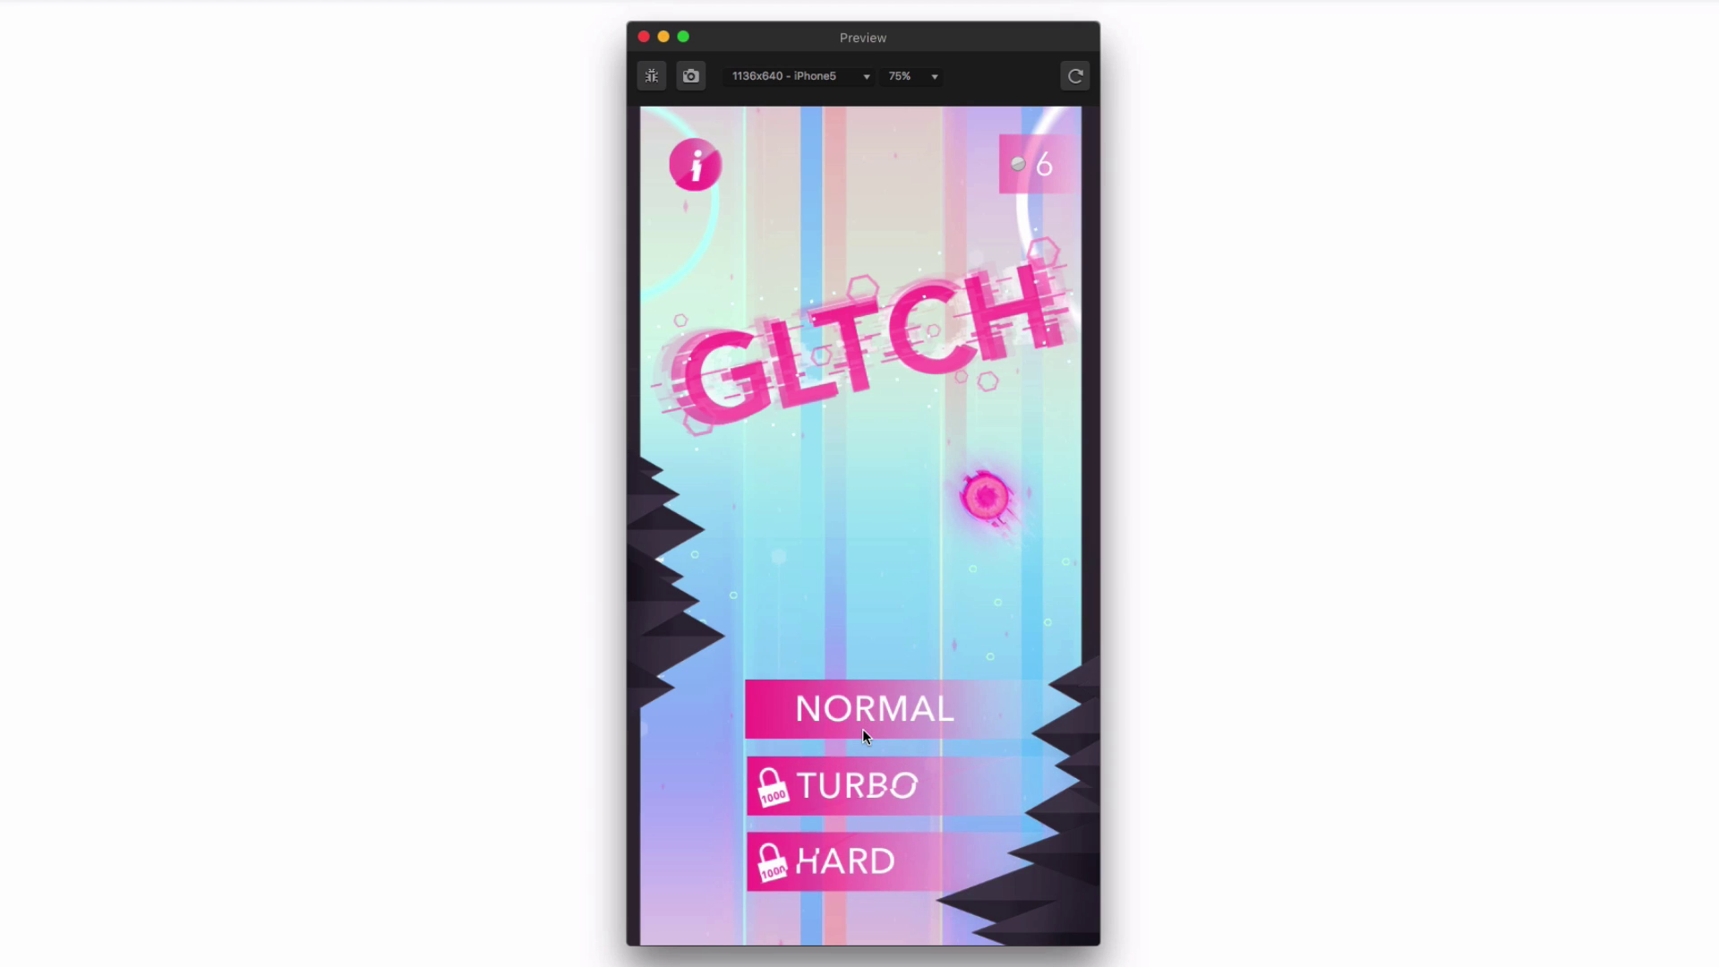
Try the locked TURBO and HARD modes, play a Normal round, then return to the menu.
{"action": "left_click", "coordinate": [877, 782]}
{"action": "left_click", "coordinate": [873, 847]}
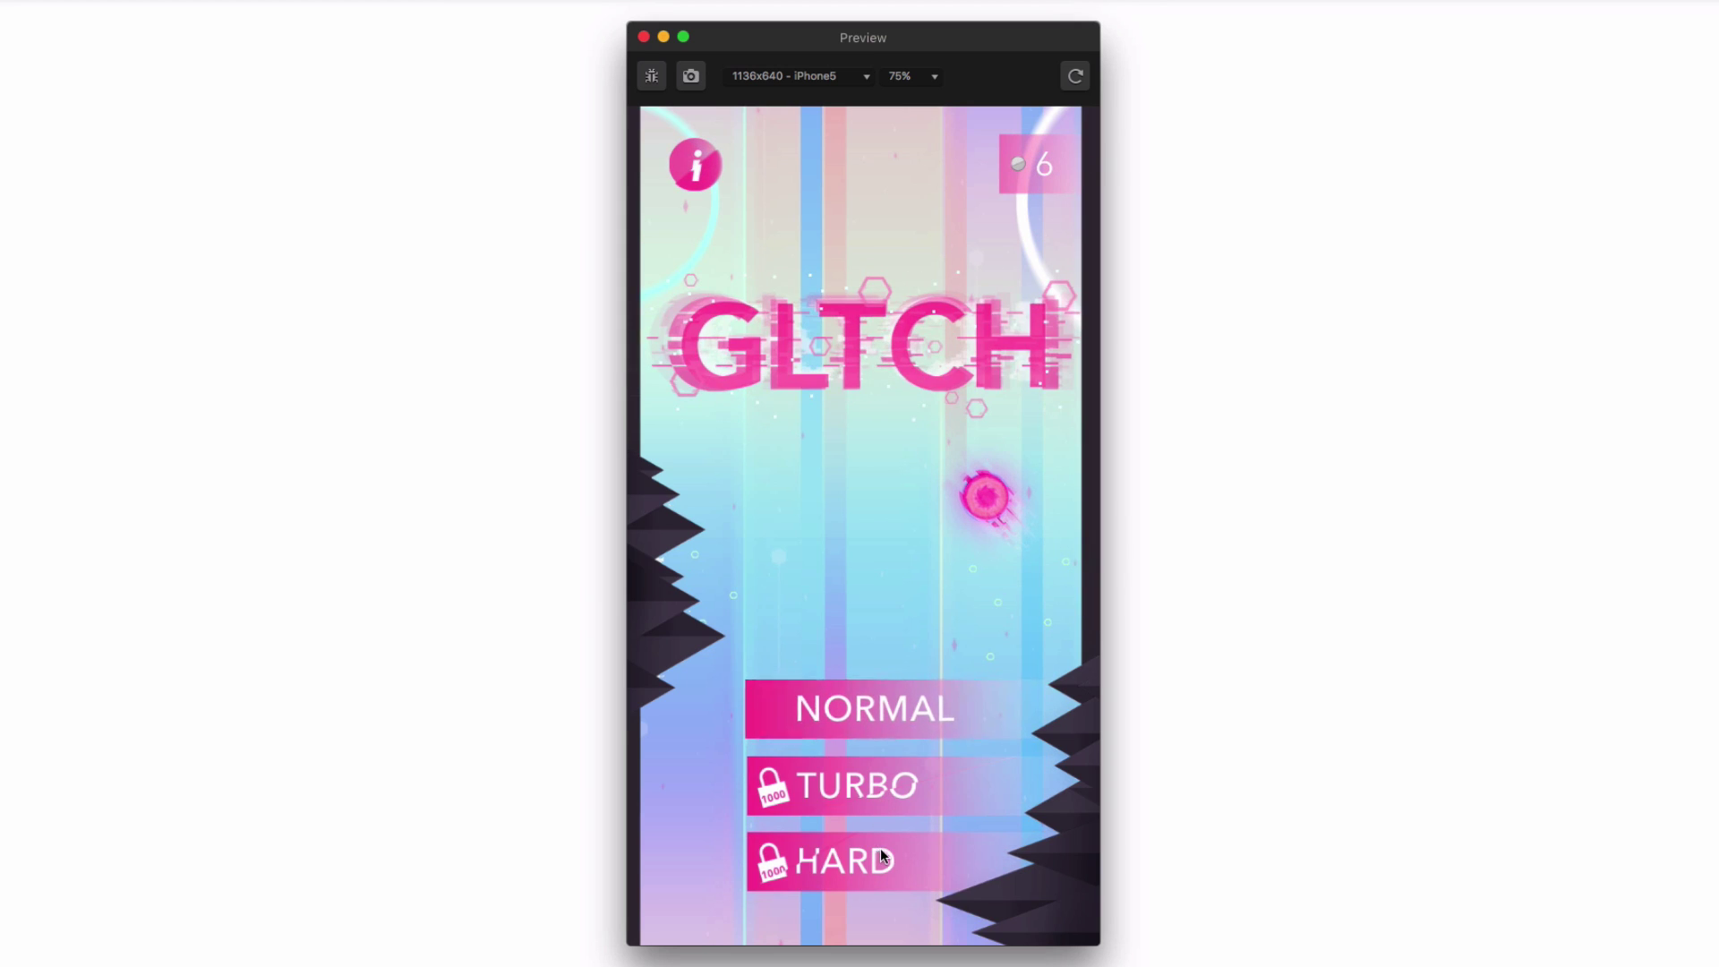
{"action": "left_click", "coordinate": [909, 718]}
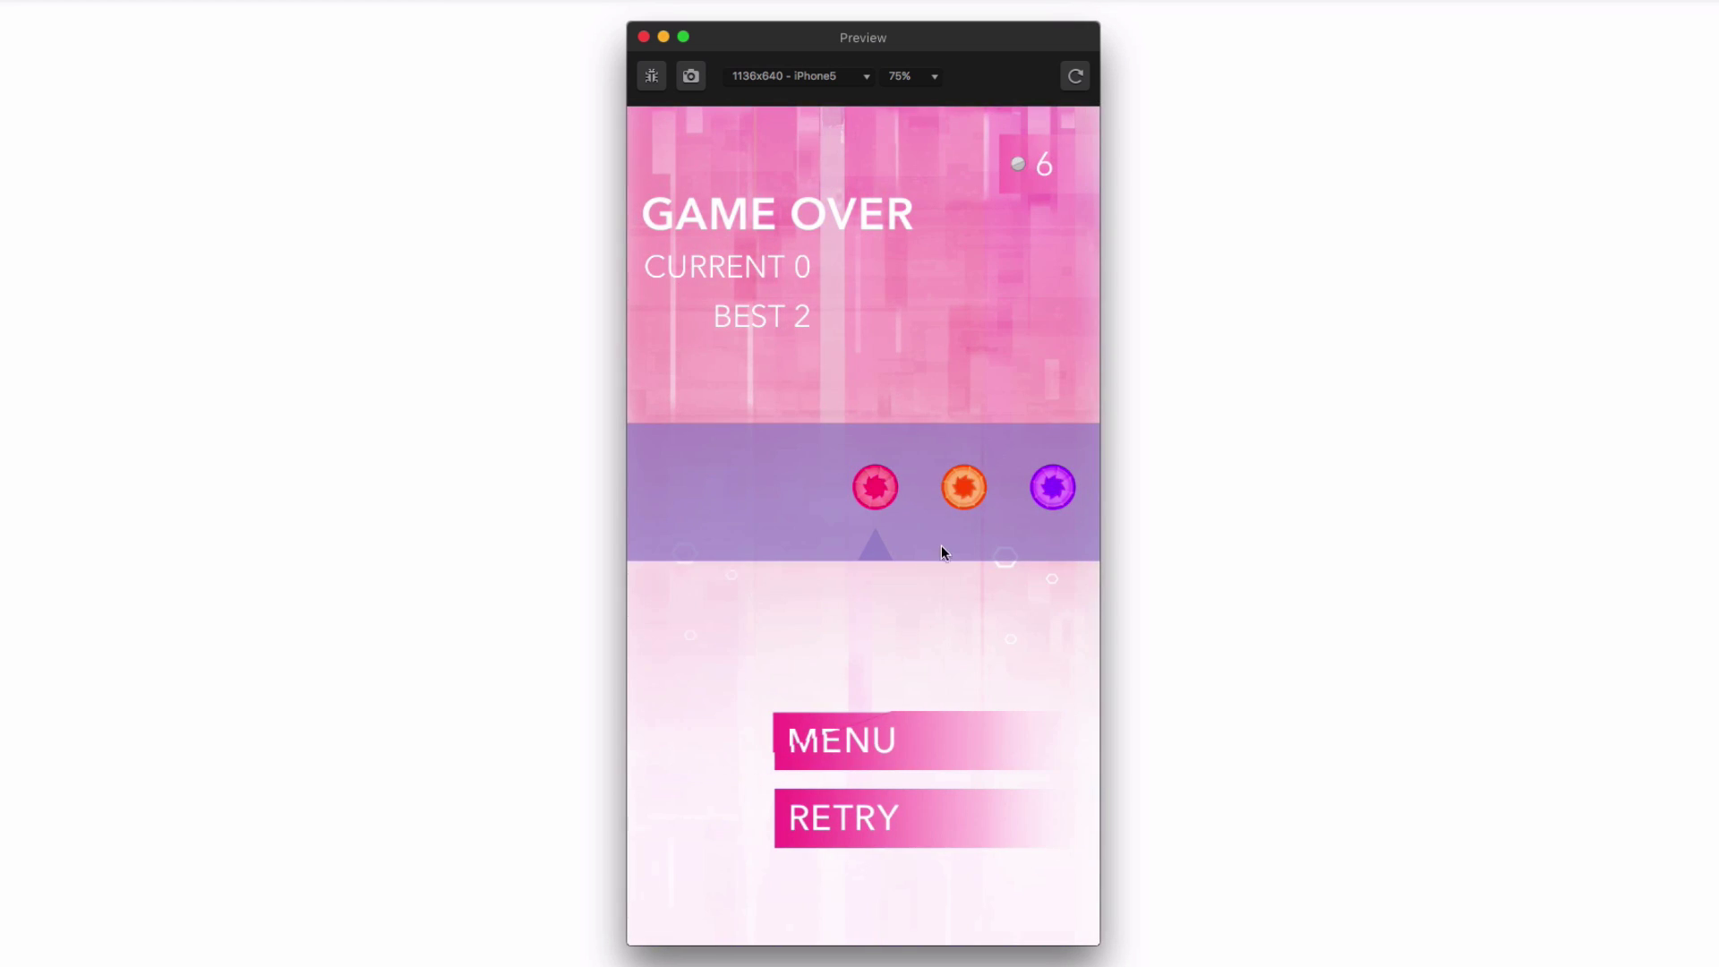
{"action": "left_click_drag", "start_coordinate": [942, 528], "coordinate": [883, 528]}
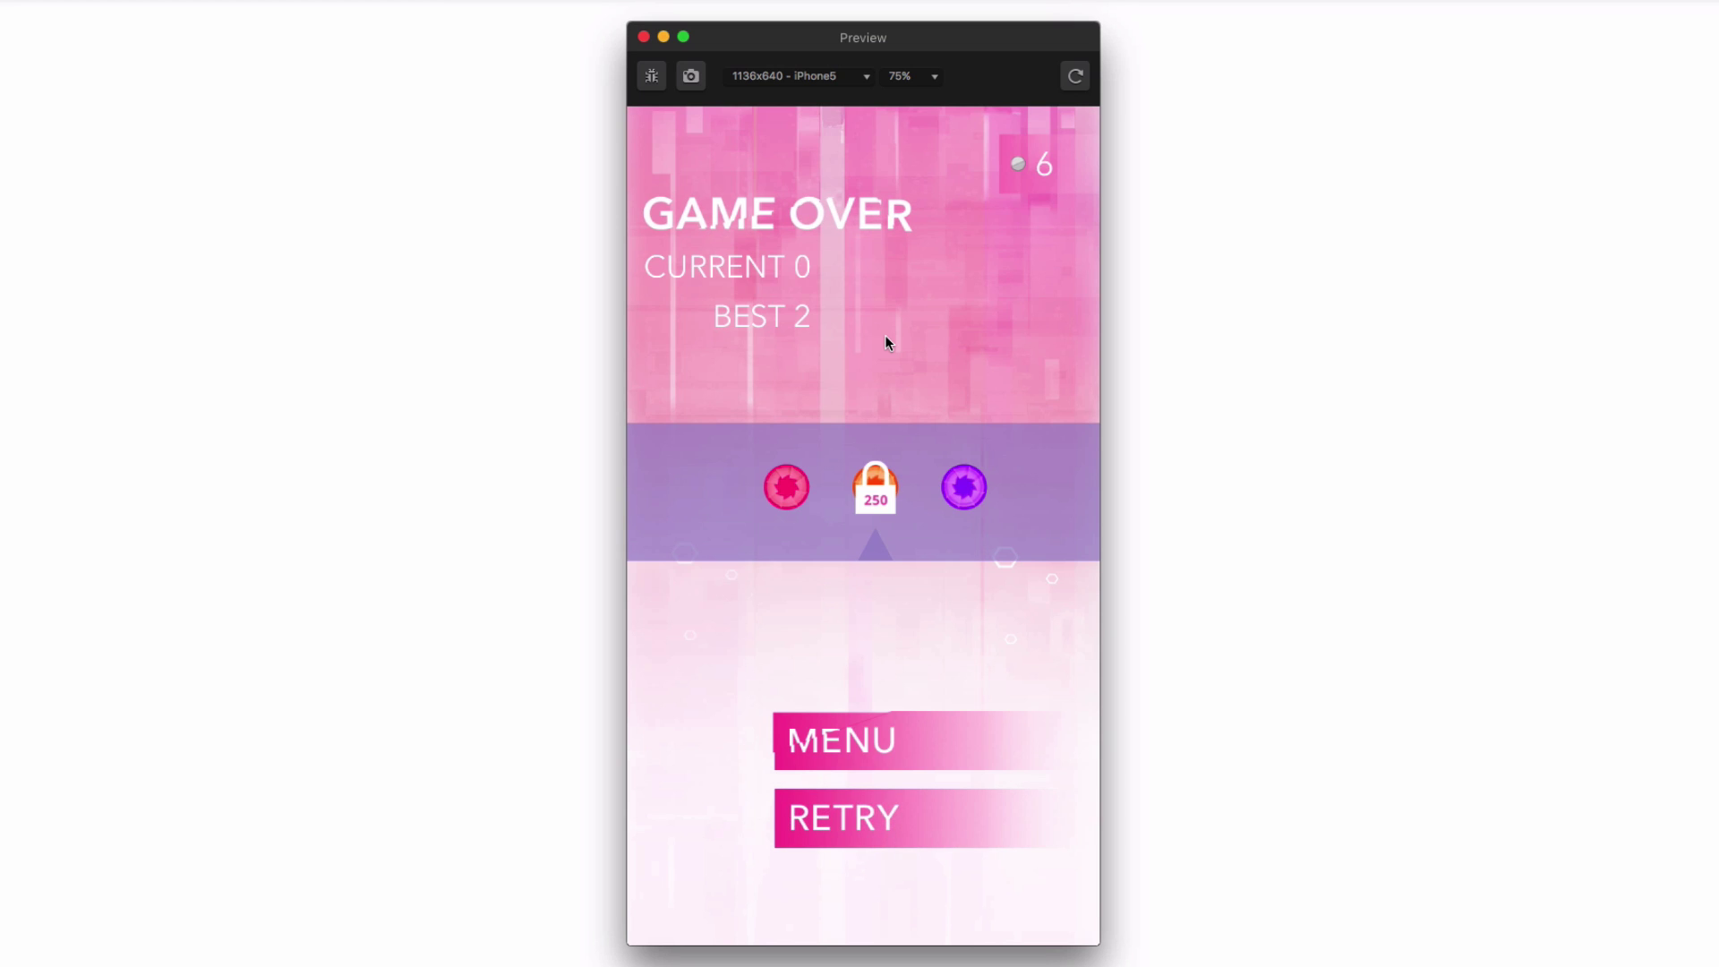
{"action": "left_click", "coordinate": [871, 724]}
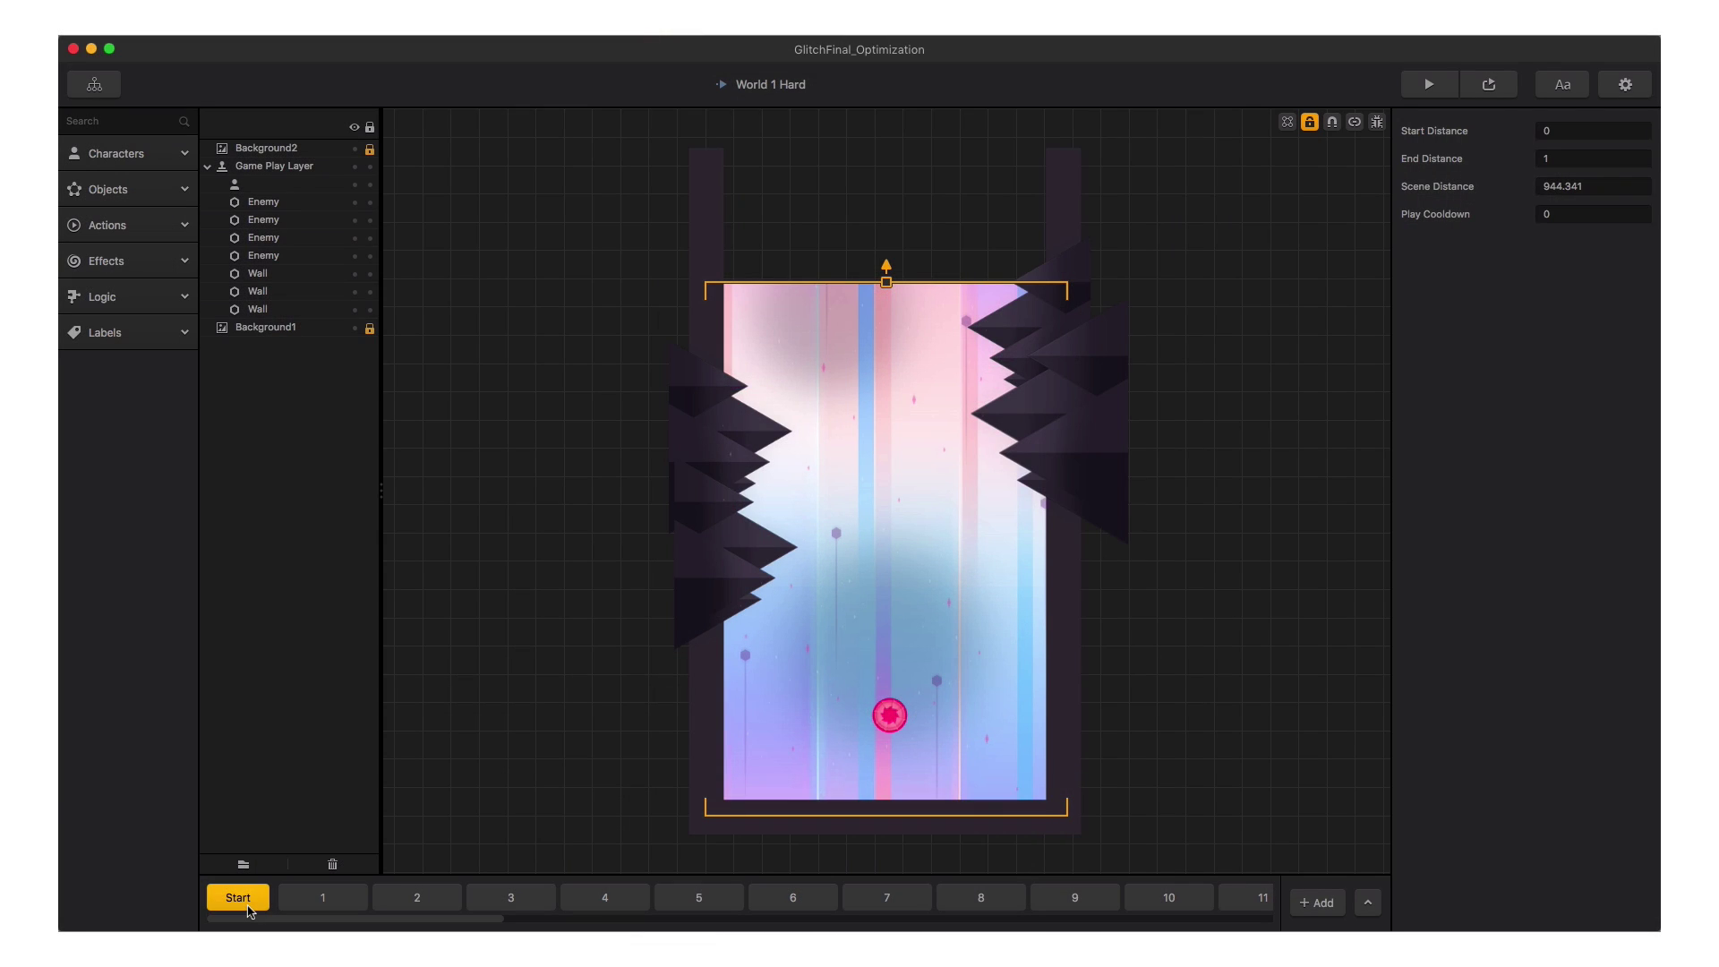
Step through World 1 Hard's scenes with the Right arrow key up to scene 40.
{"action": "key", "text": "Right"}
{"action": "key", "text": "Right"}
{"action": "key", "text": "Right"}
{"action": "key", "text": "Right"}
{"action": "key", "text": "Right"}
{"action": "key", "text": "Right"}
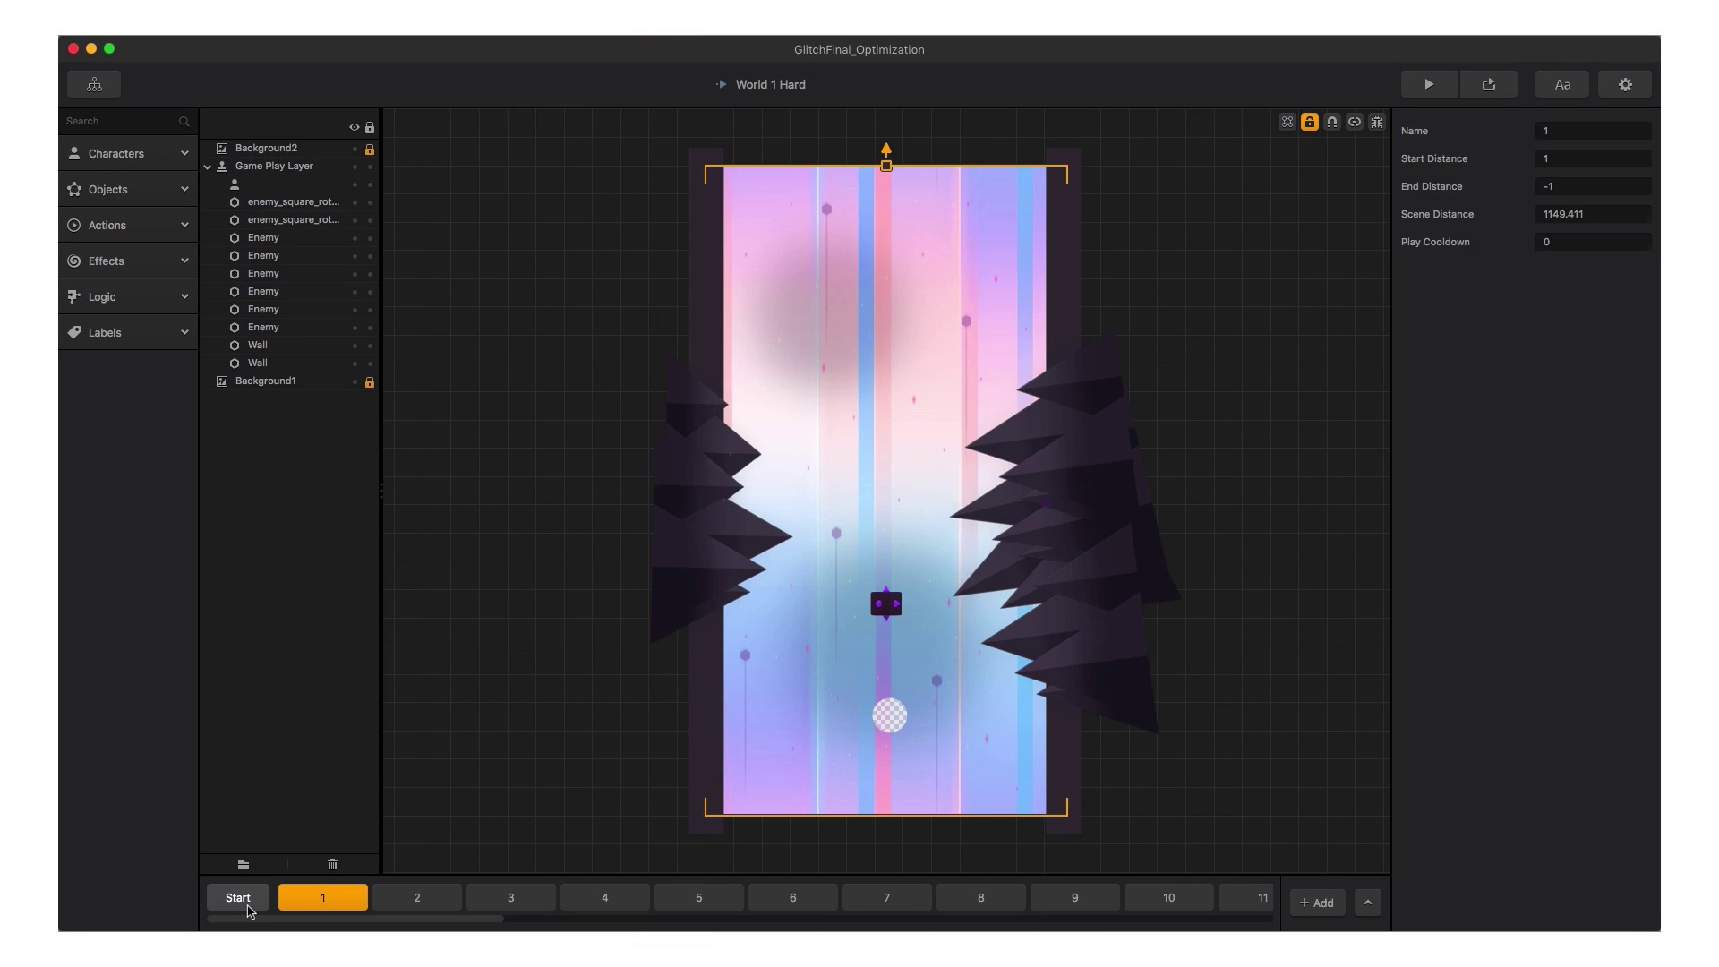
{"action": "key", "text": "Right"}
{"action": "key", "text": "Right"}
{"action": "key", "text": "Right"}
{"action": "key", "text": "Right"}
{"action": "key", "text": "Right"}
{"action": "key", "text": "Right"}
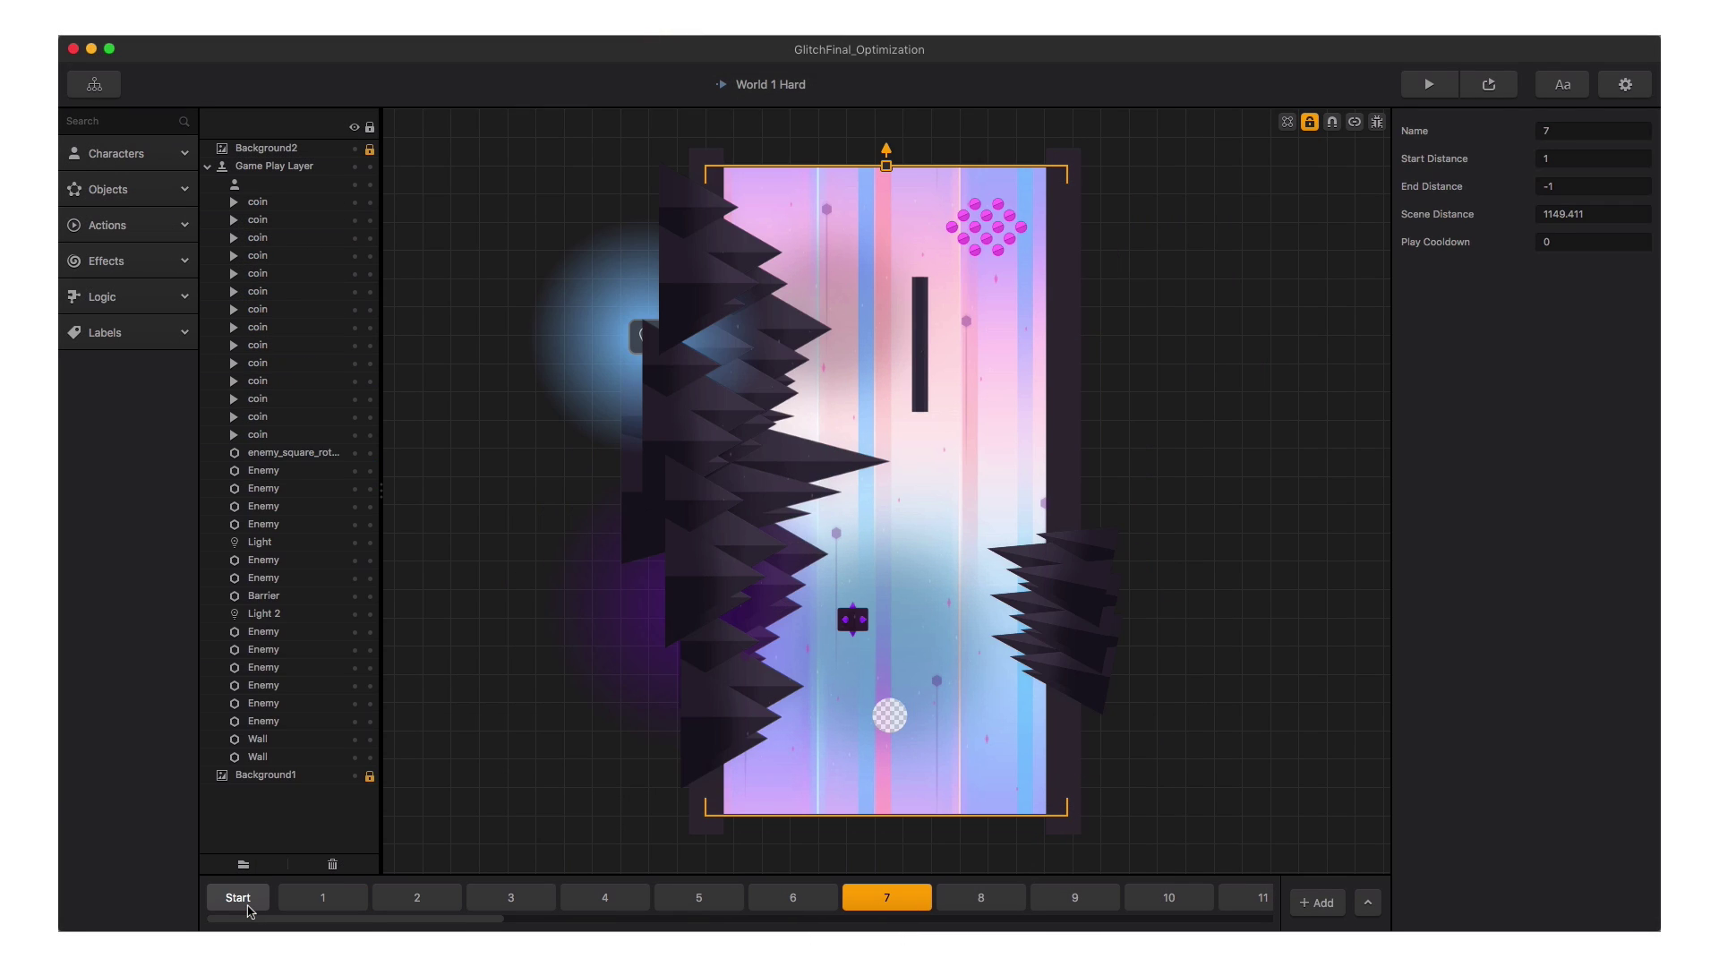
{"action": "key", "text": "Right"}
{"action": "key", "text": "Right"}
{"action": "key", "text": "Right"}
{"action": "key", "text": "Right"}
{"action": "key", "text": "Right"}
{"action": "key", "text": "Right"}
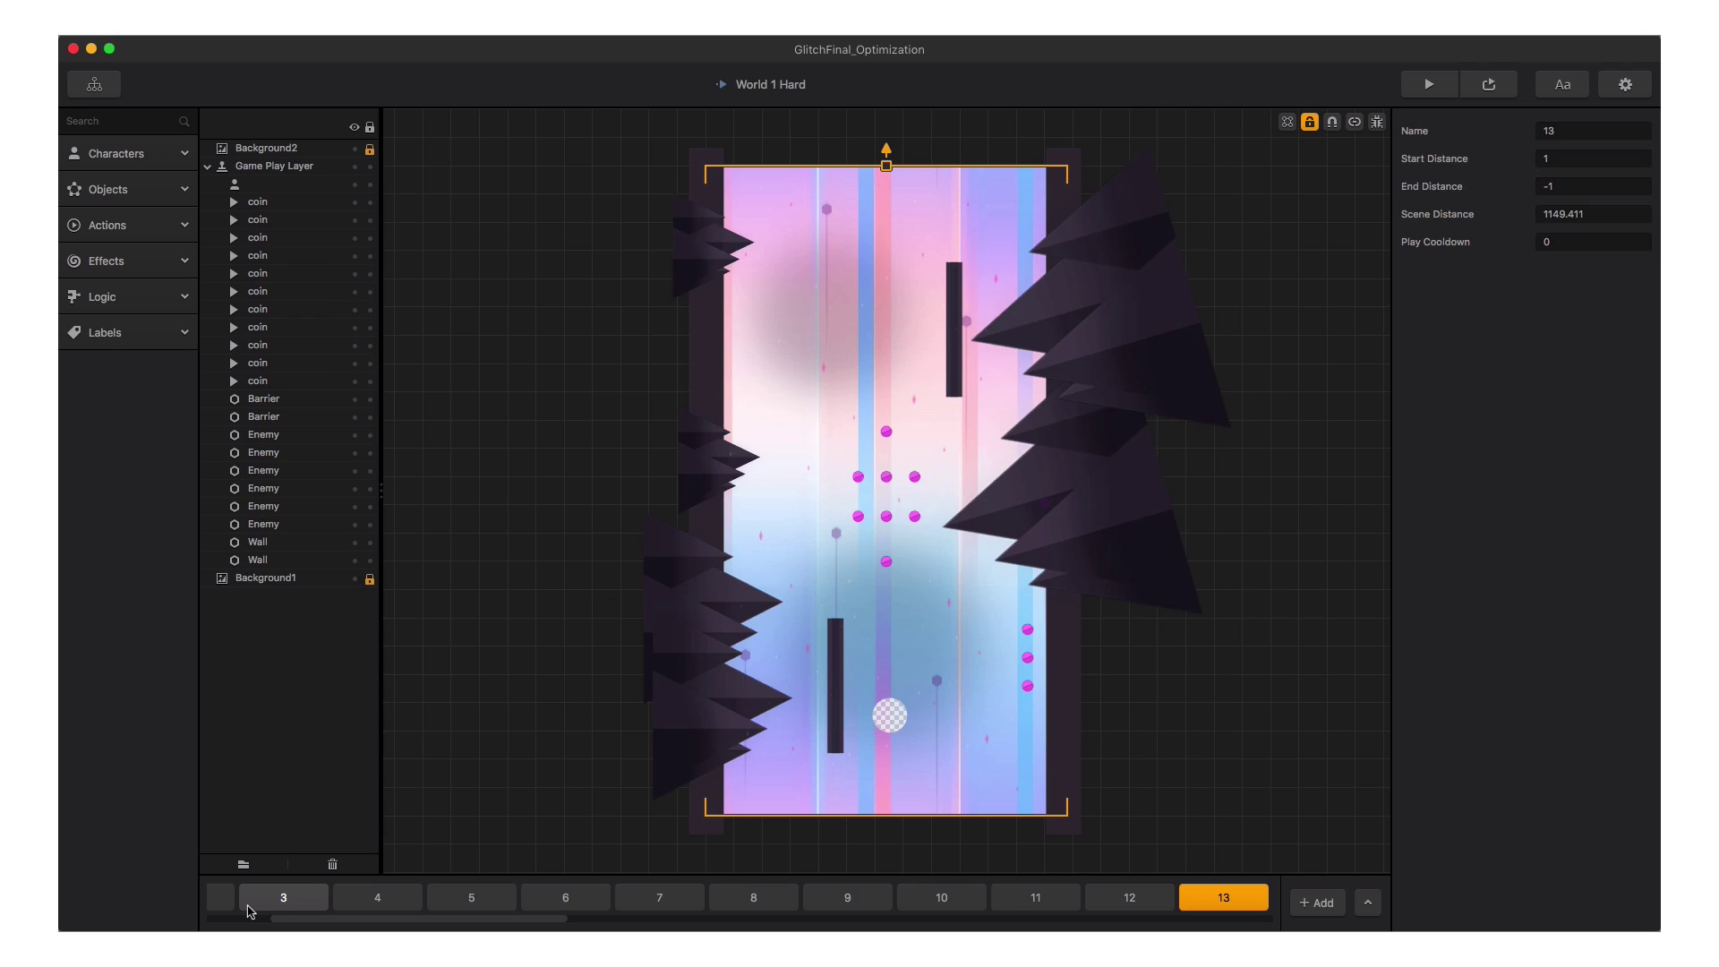
{"action": "key", "text": "Right"}
{"action": "key", "text": "Right"}
{"action": "key", "text": "Right"}
{"action": "key", "text": "Right"}
{"action": "key", "text": "Right"}
{"action": "key", "text": "Right"}
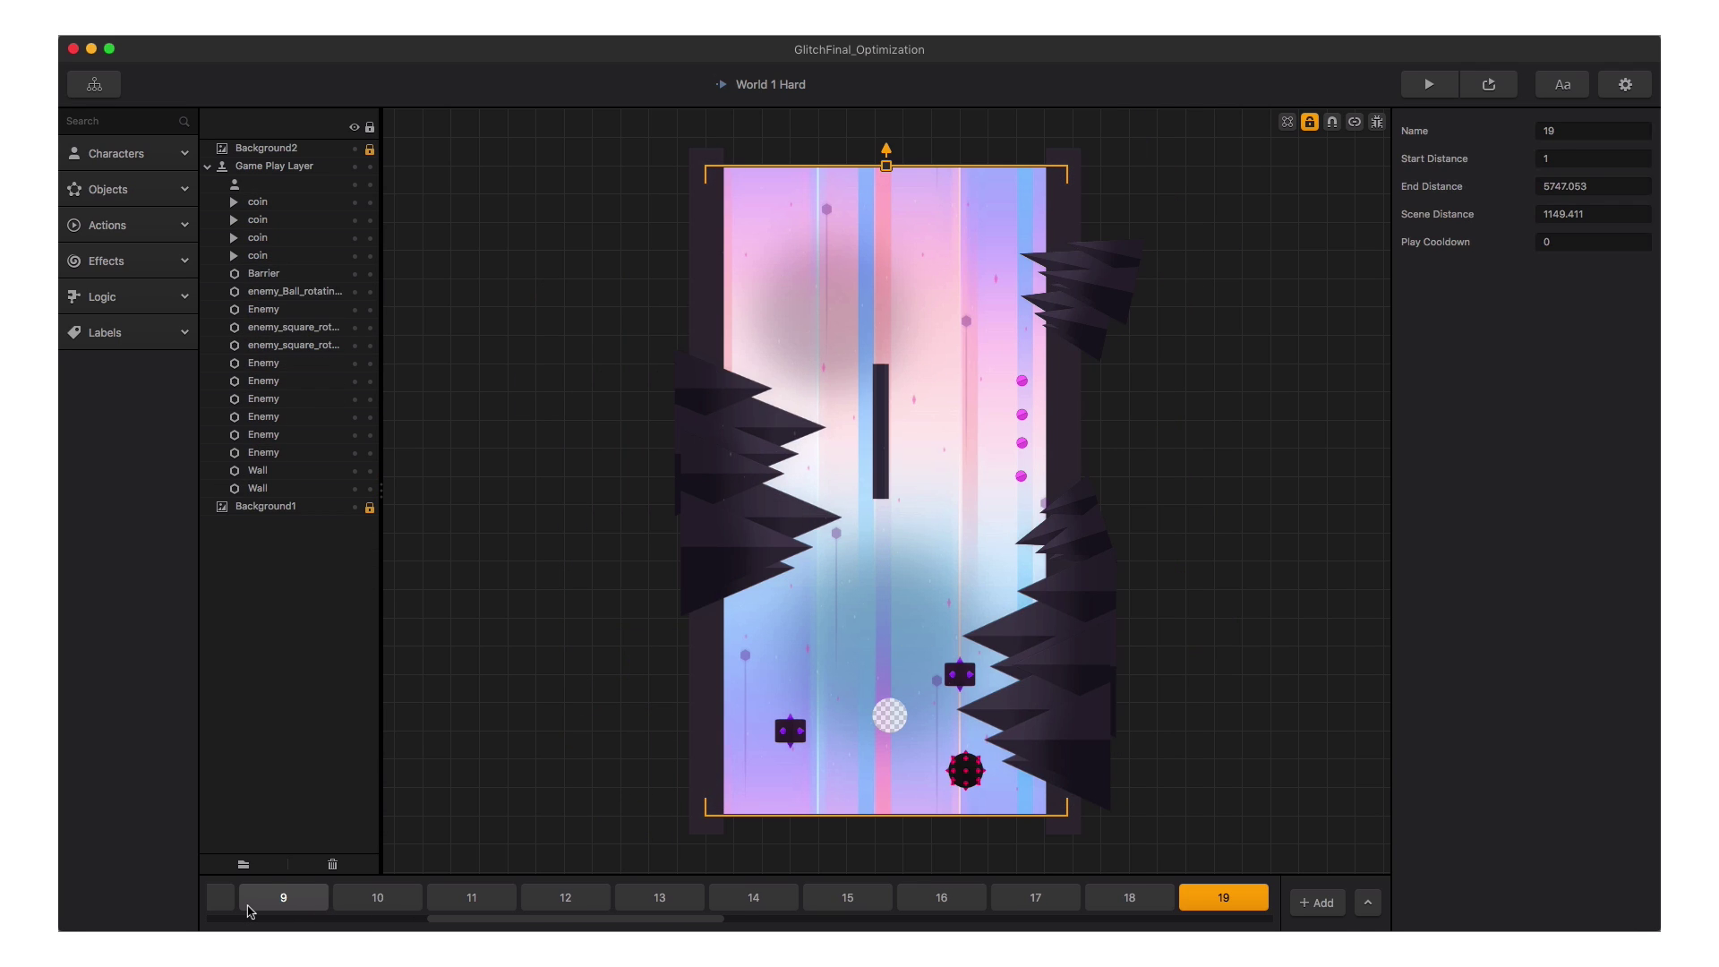
{"action": "key", "text": "Right"}
{"action": "key", "text": "Right"}
{"action": "key", "text": "Right"}
{"action": "key", "text": "Right"}
{"action": "key", "text": "Right"}
{"action": "key", "text": "Right"}
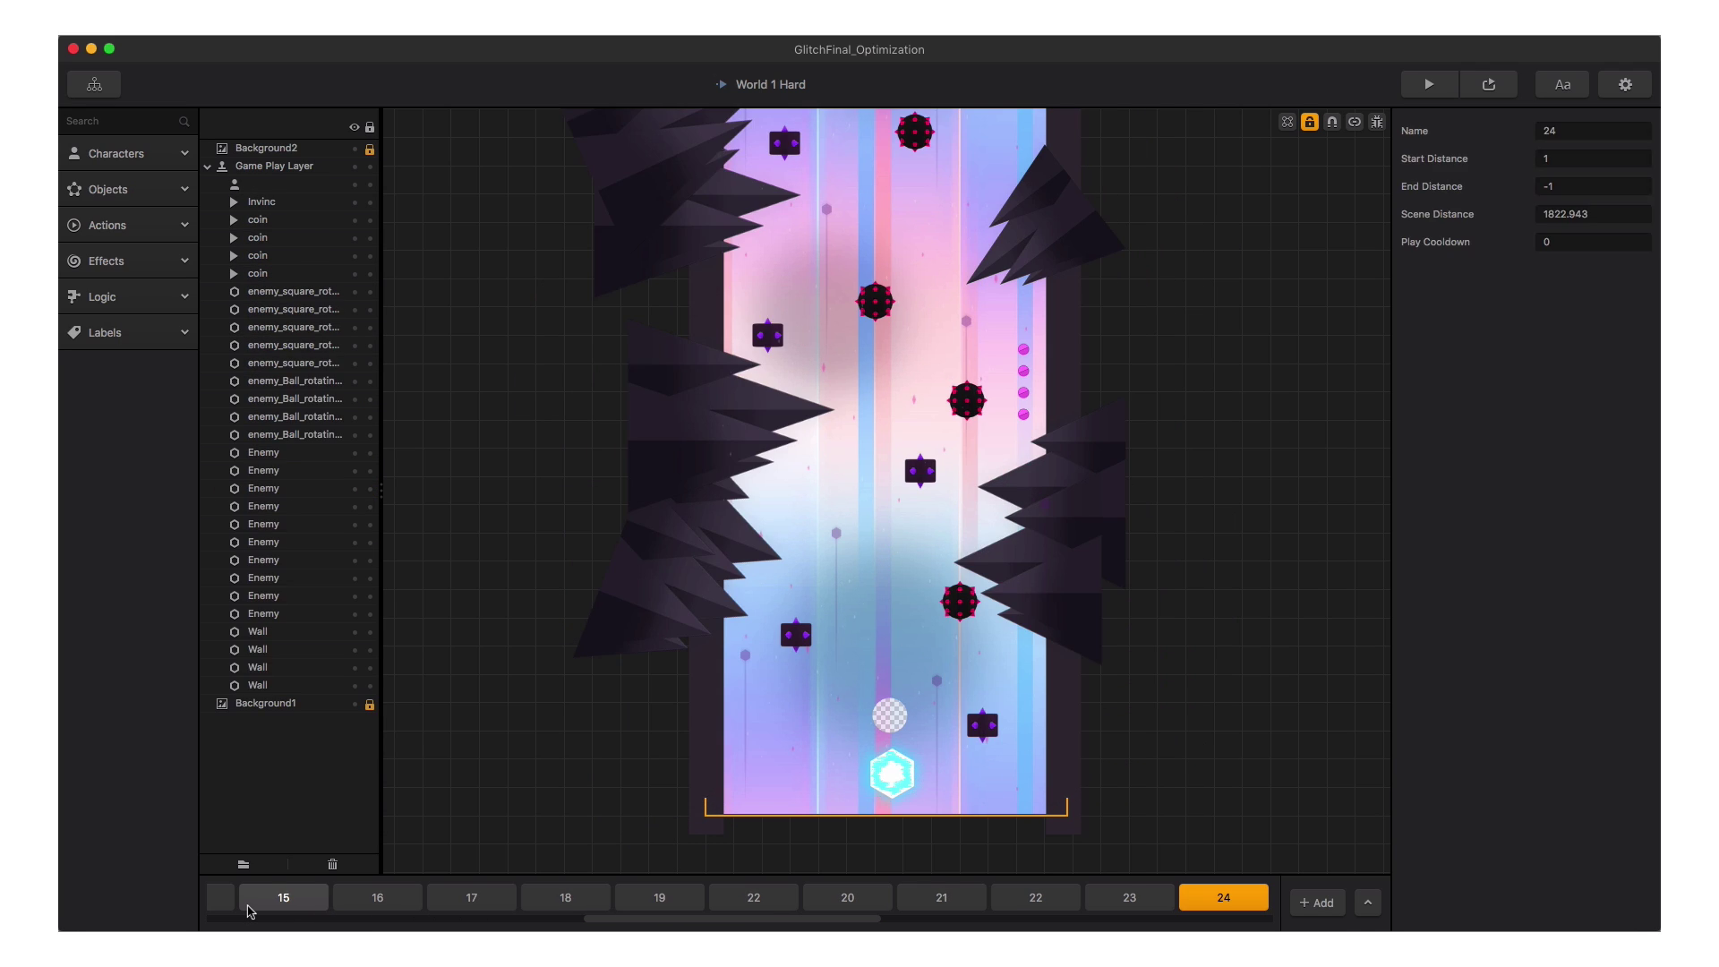
{"action": "key", "text": "Right"}
{"action": "key", "text": "Right"}
{"action": "key", "text": "Right"}
{"action": "key", "text": "Right"}
{"action": "key", "text": "Right"}
{"action": "key", "text": "Right"}
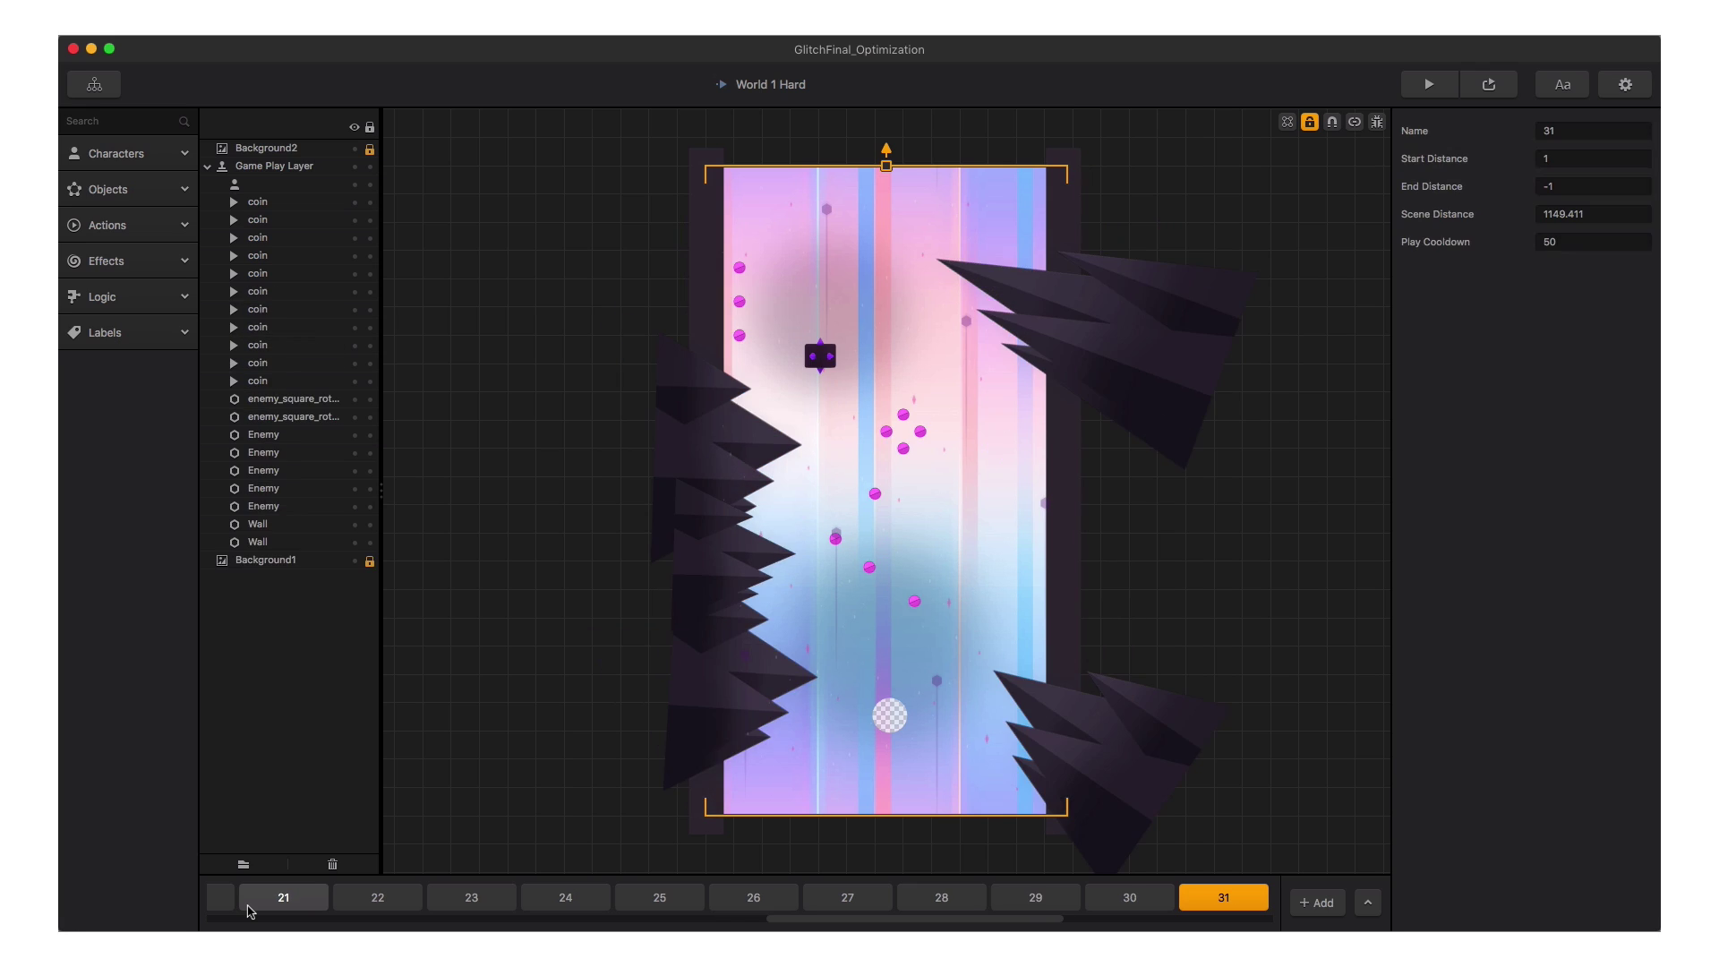
{"action": "key", "text": "Right"}
{"action": "key", "text": "Right"}
{"action": "key", "text": "Right"}
{"action": "key", "text": "Right"}
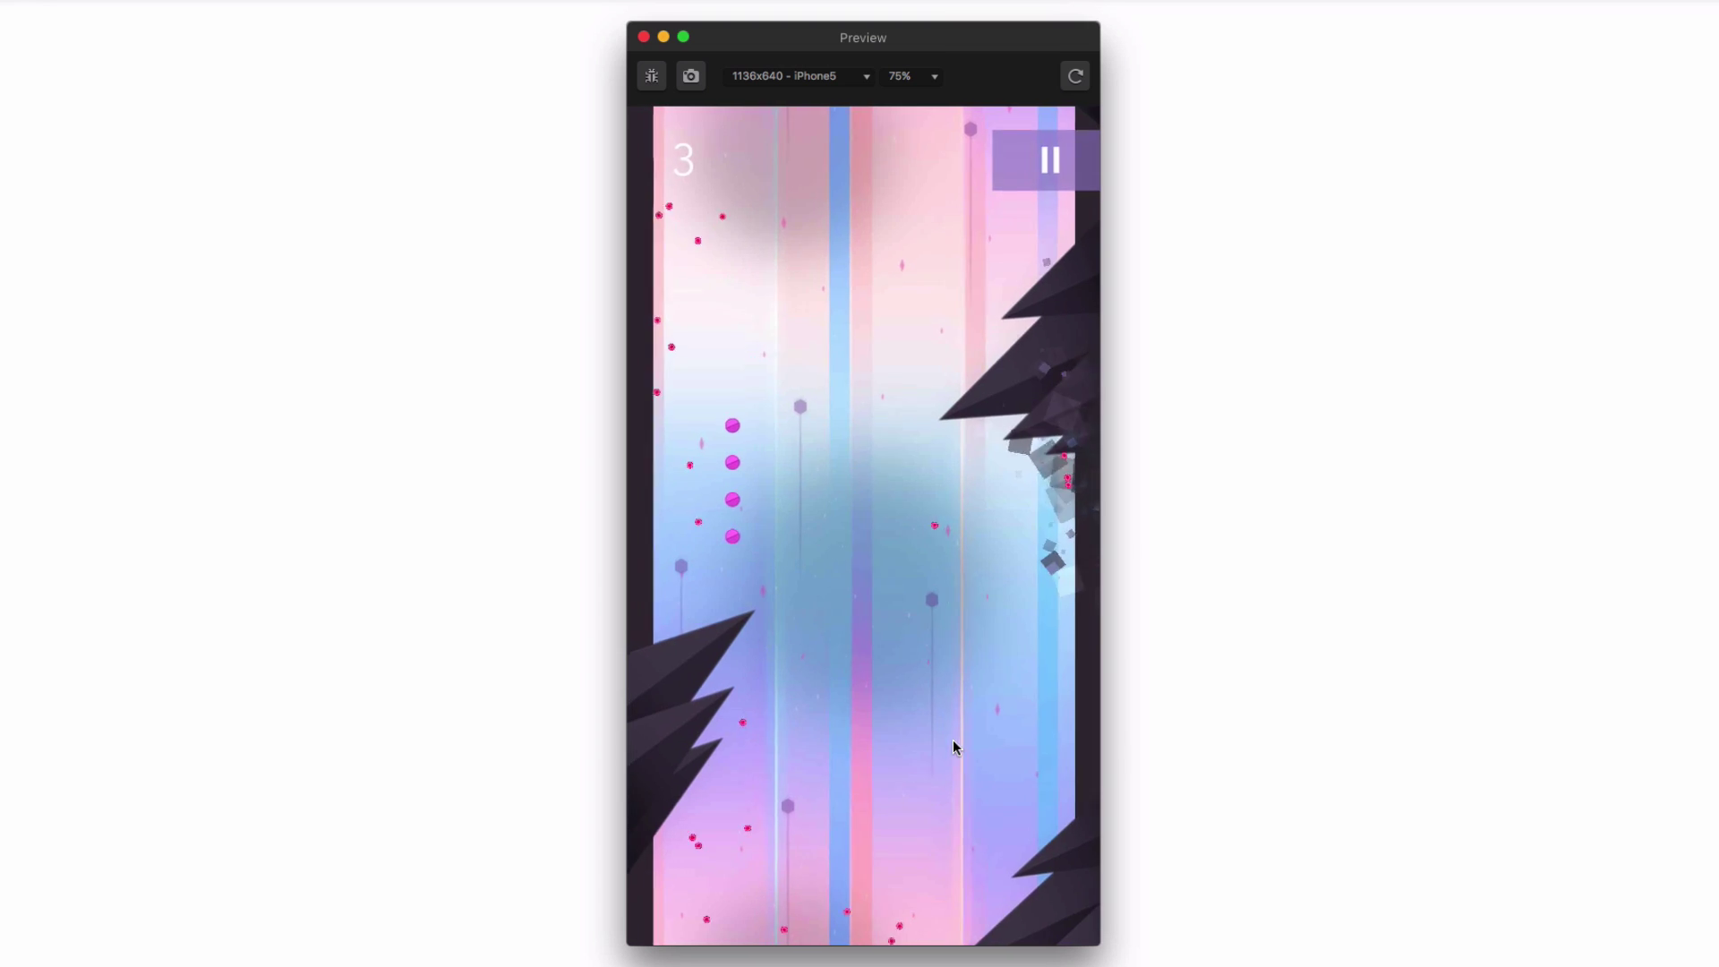
Retry and play a round, repeatedly jumping the ball between walls to dodge obstacles and collect coins.
{"action": "left_click", "coordinate": [943, 792]}
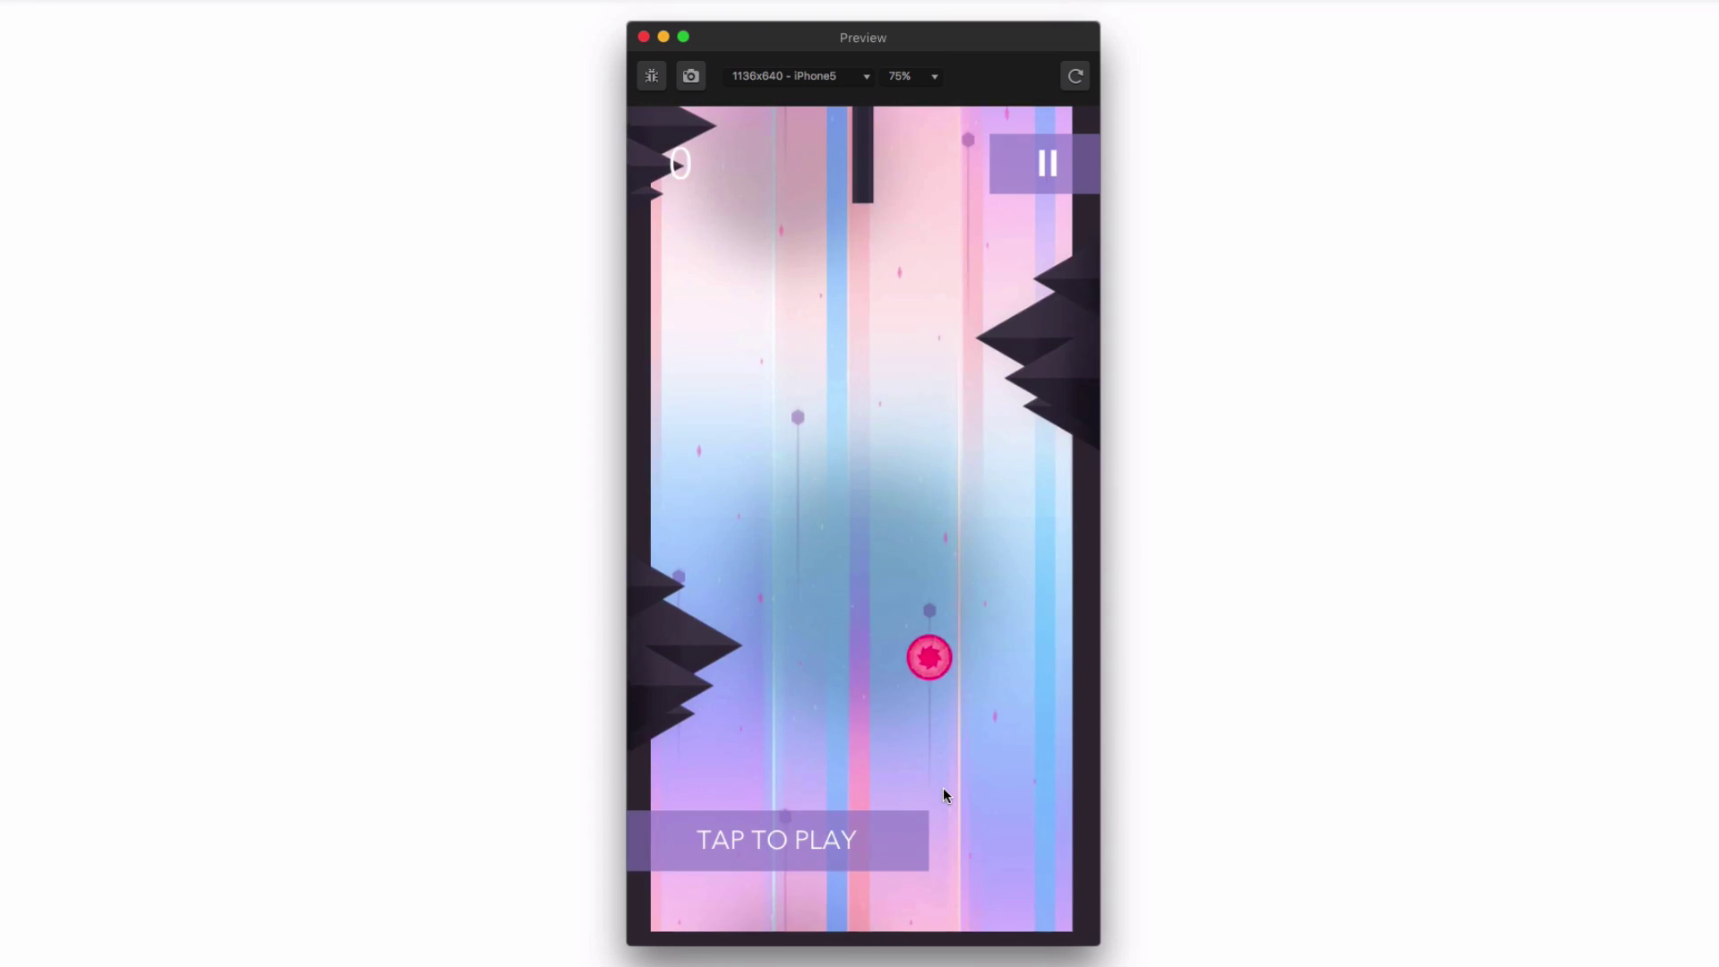
{"action": "left_click", "coordinate": [944, 779]}
{"action": "left_click", "coordinate": [947, 763]}
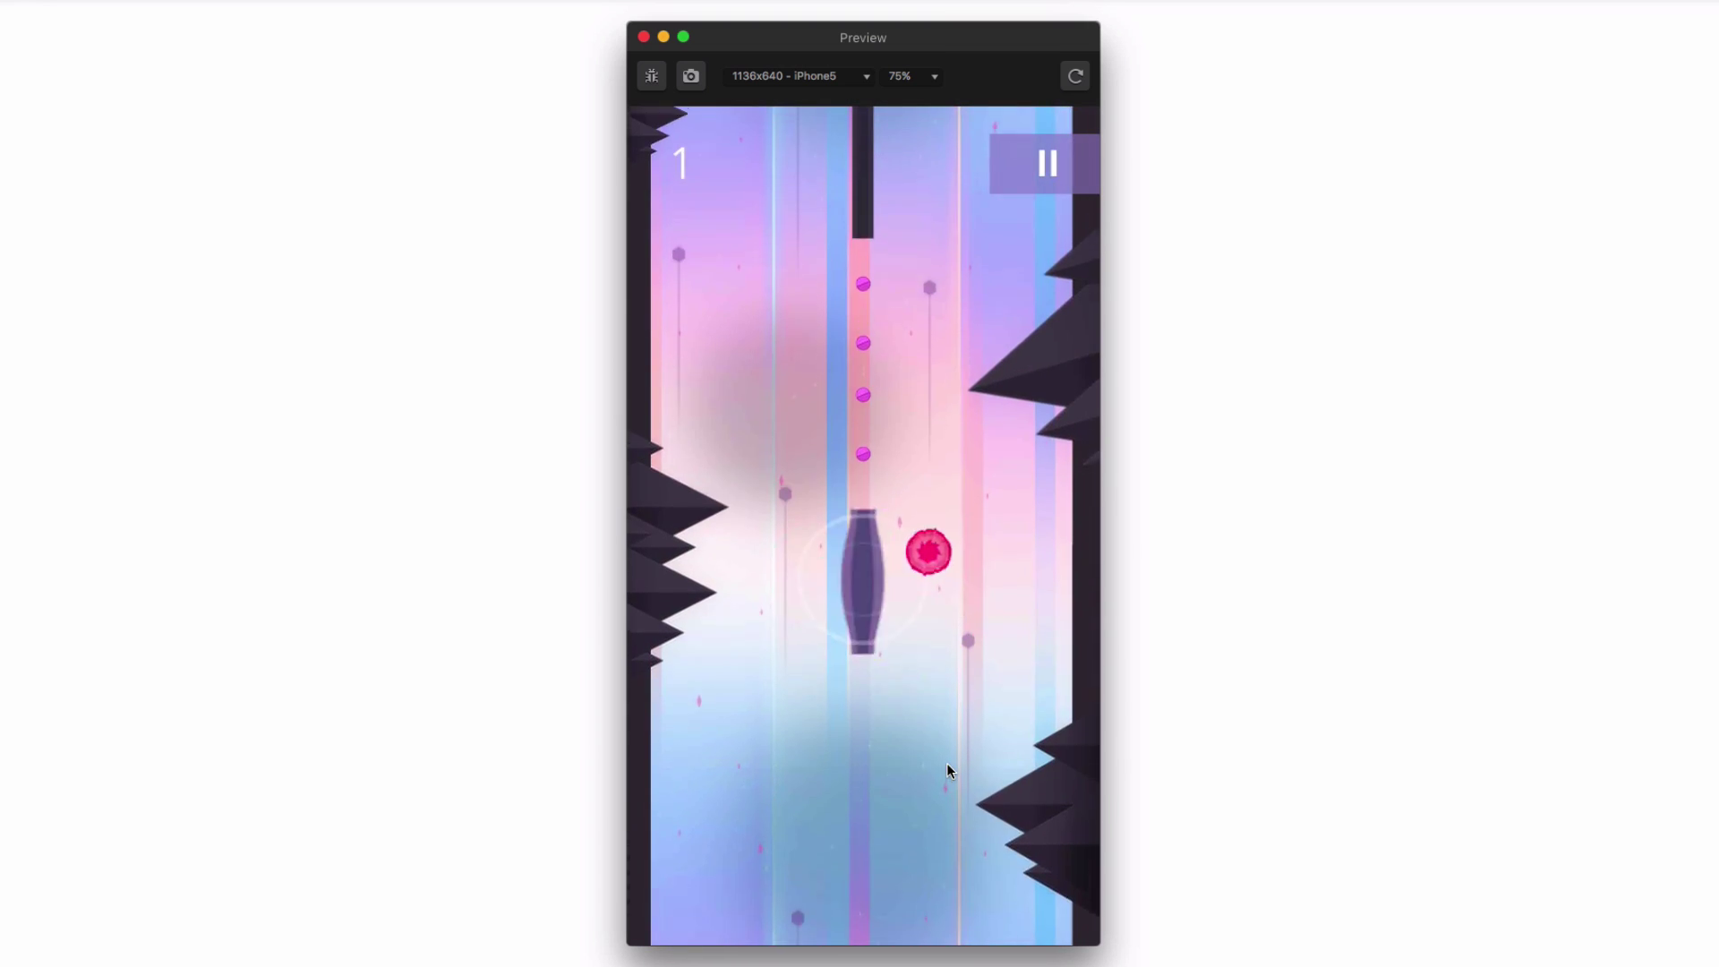
{"action": "left_click", "coordinate": [948, 763]}
{"action": "left_click", "coordinate": [948, 763]}
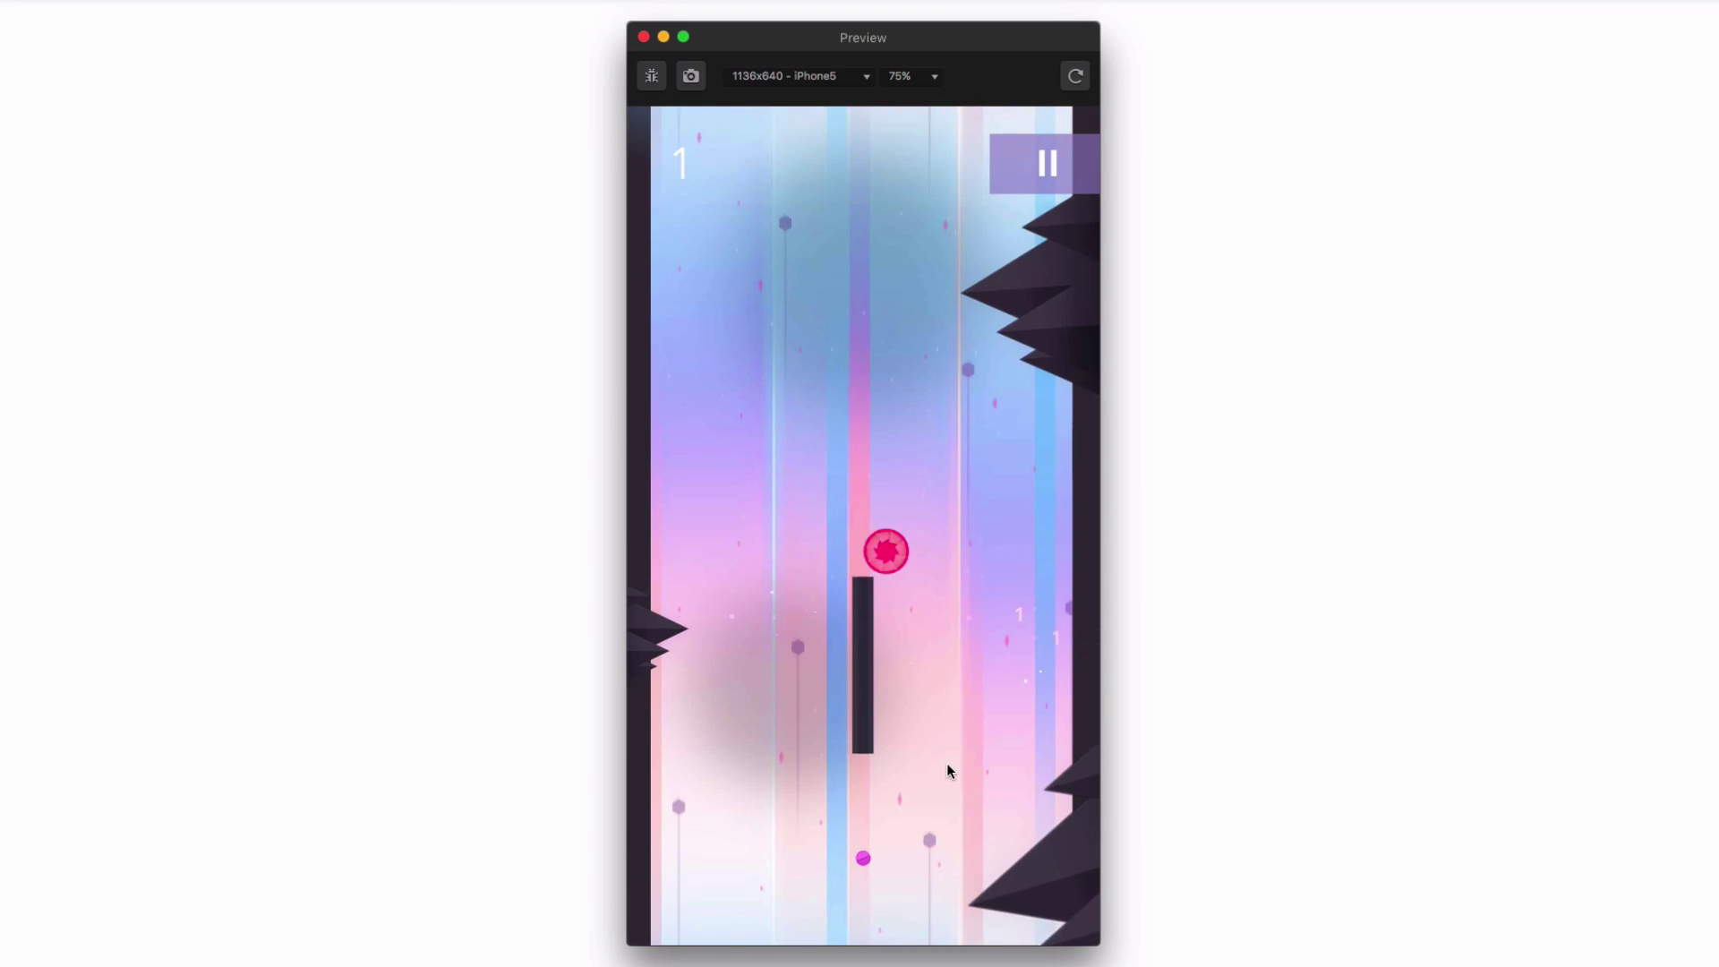
{"action": "left_click", "coordinate": [947, 763]}
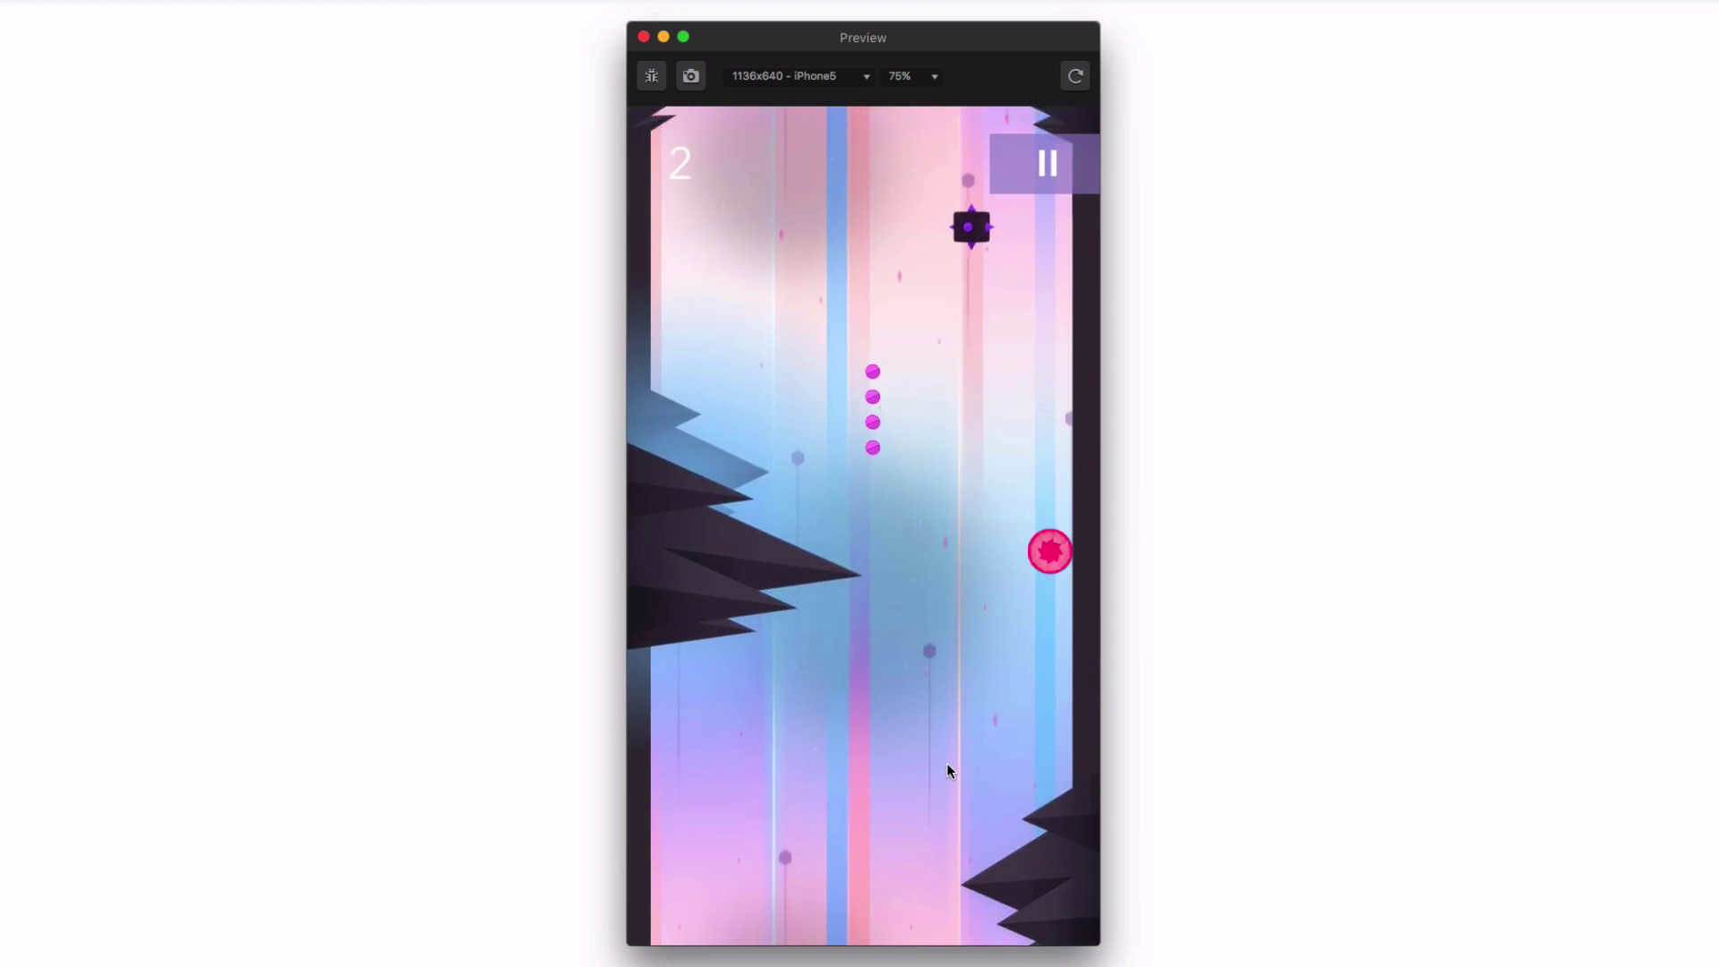
{"action": "left_click", "coordinate": [948, 763]}
{"action": "left_click", "coordinate": [948, 763]}
{"action": "left_click", "coordinate": [947, 763]}
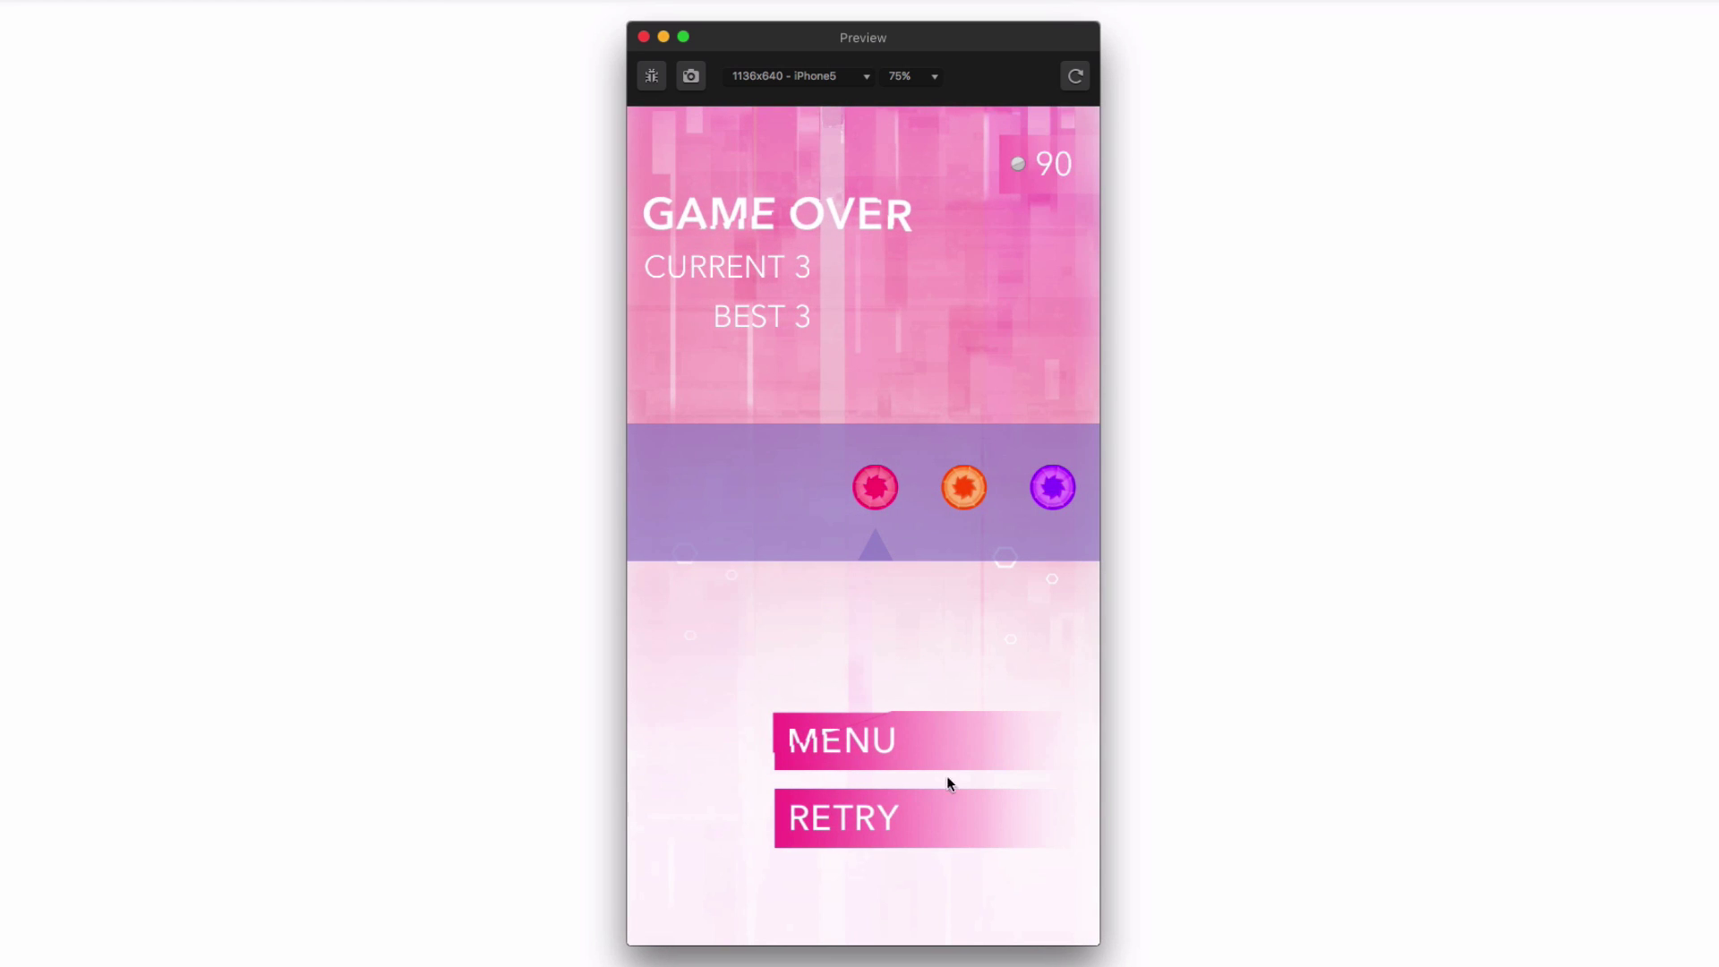
Play one more retried round, then show World 1 Orig's list of action items.
{"action": "left_click", "coordinate": [927, 797]}
{"action": "left_click", "coordinate": [935, 755]}
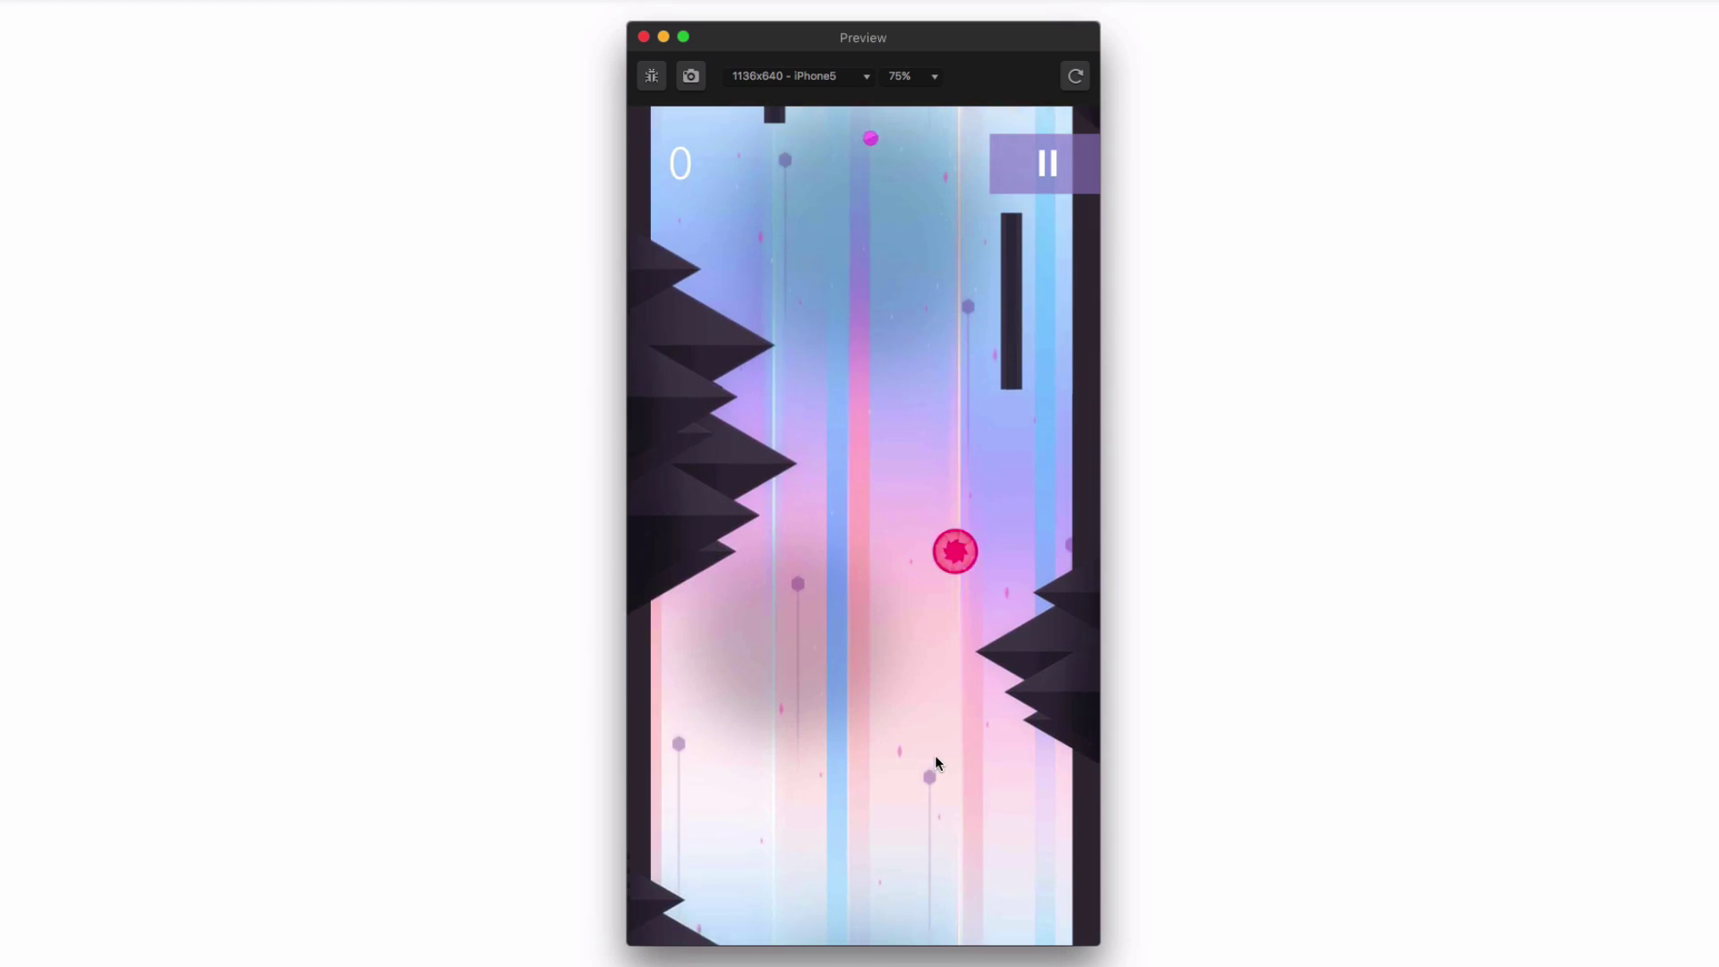
{"action": "left_click", "coordinate": [935, 755]}
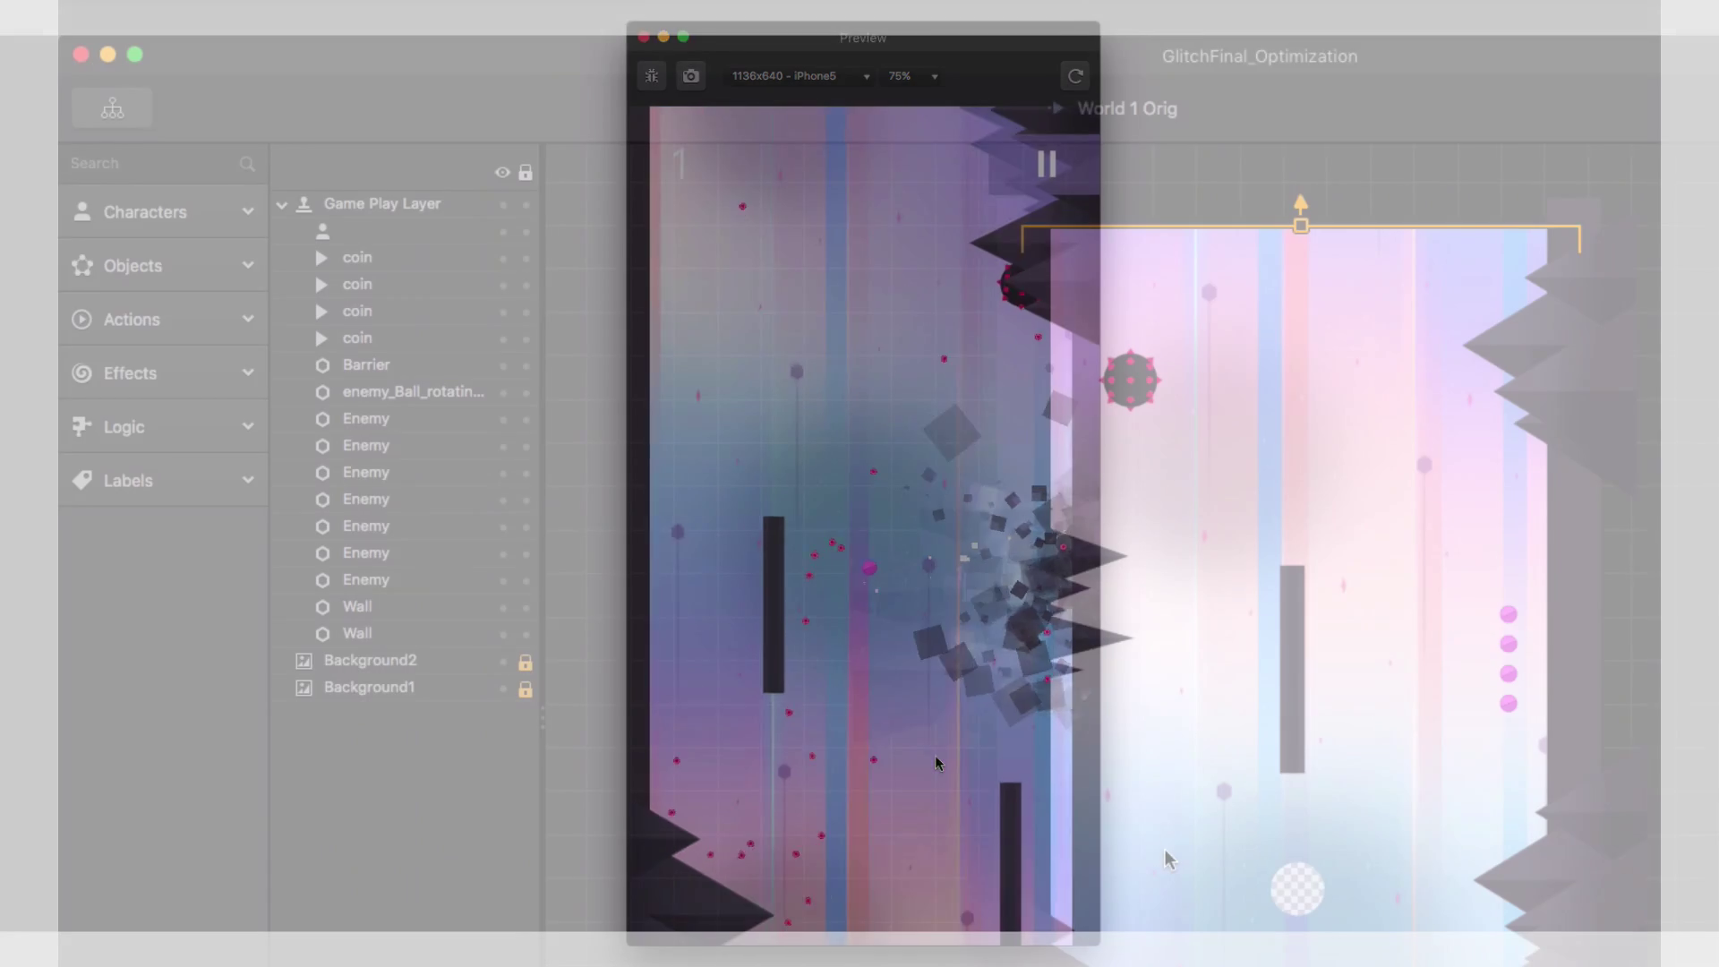
{"action": "left_click", "coordinate": [179, 330]}
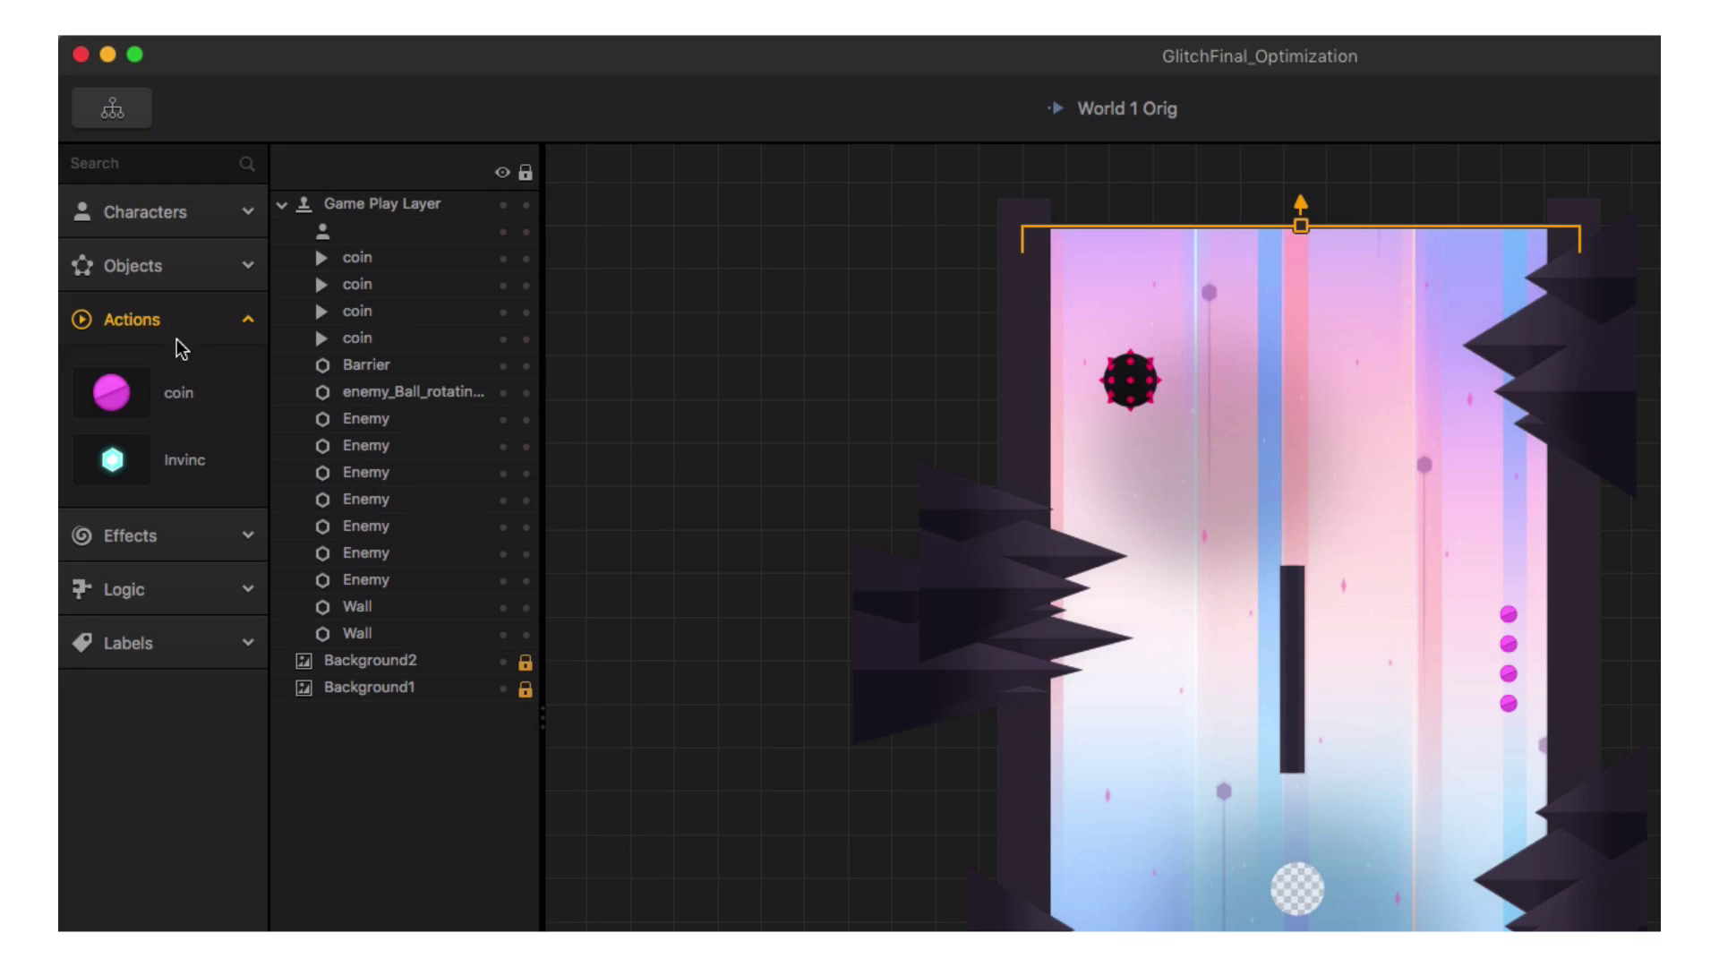
Select the coin action and open its grab animation and particle emitter settings.
{"action": "left_click", "coordinate": [188, 400]}
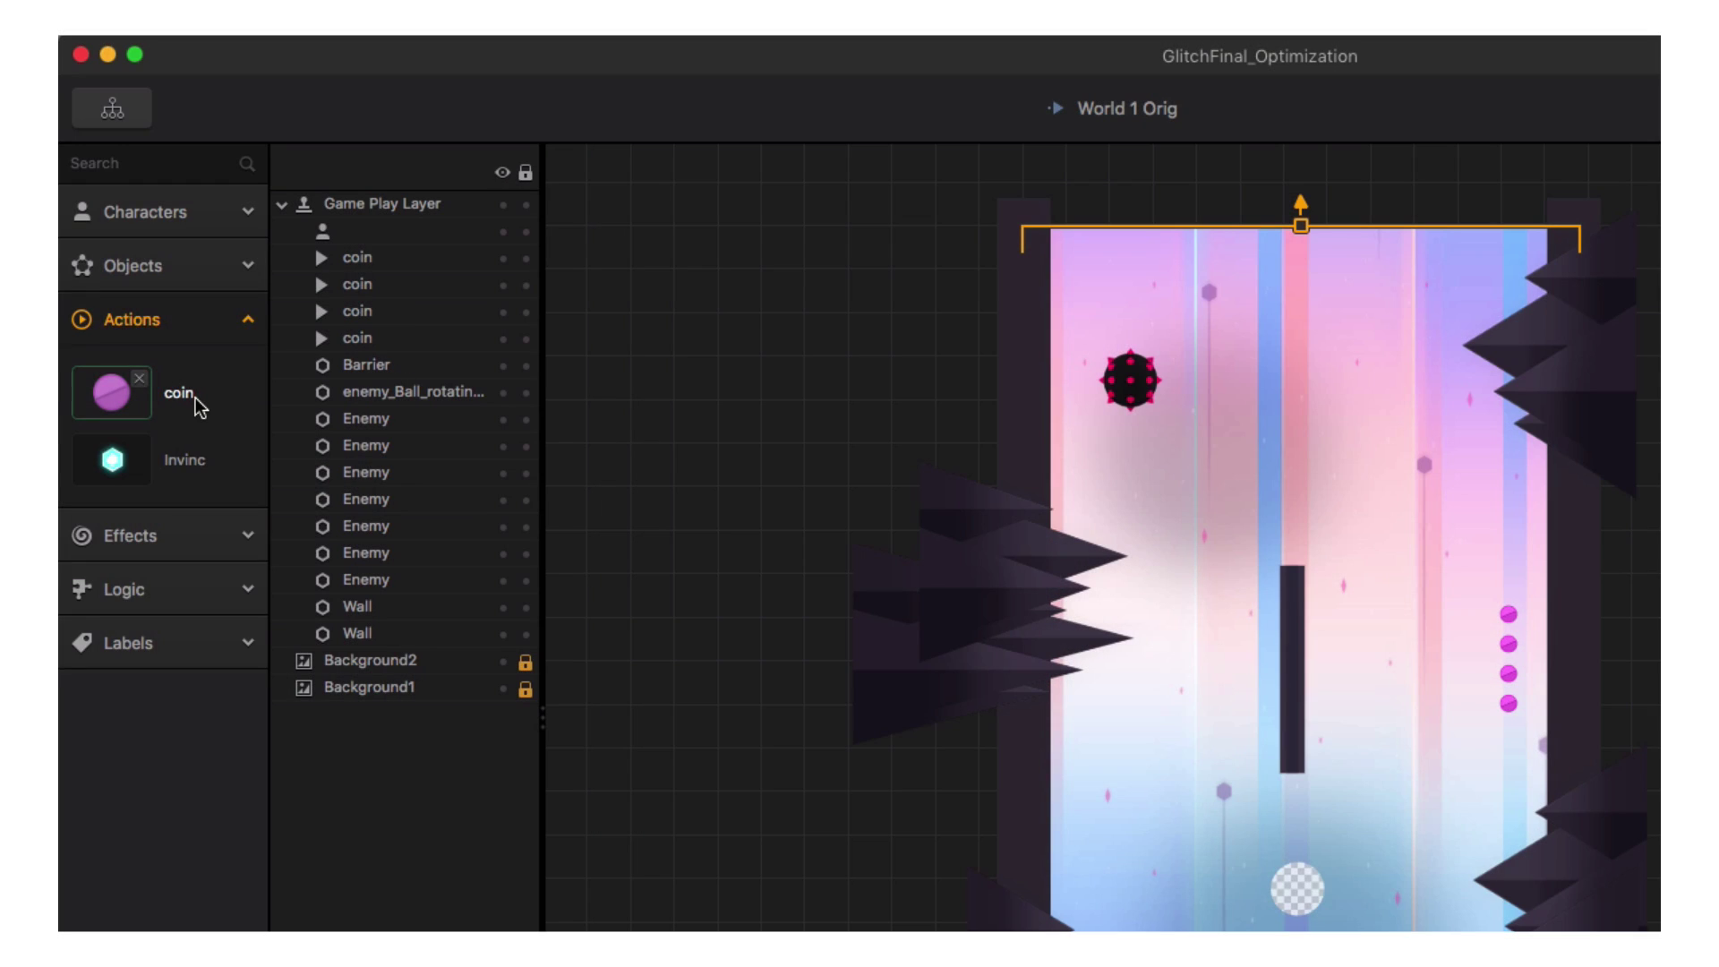
{"action": "mouse_move", "coordinate": [1570, 576]}
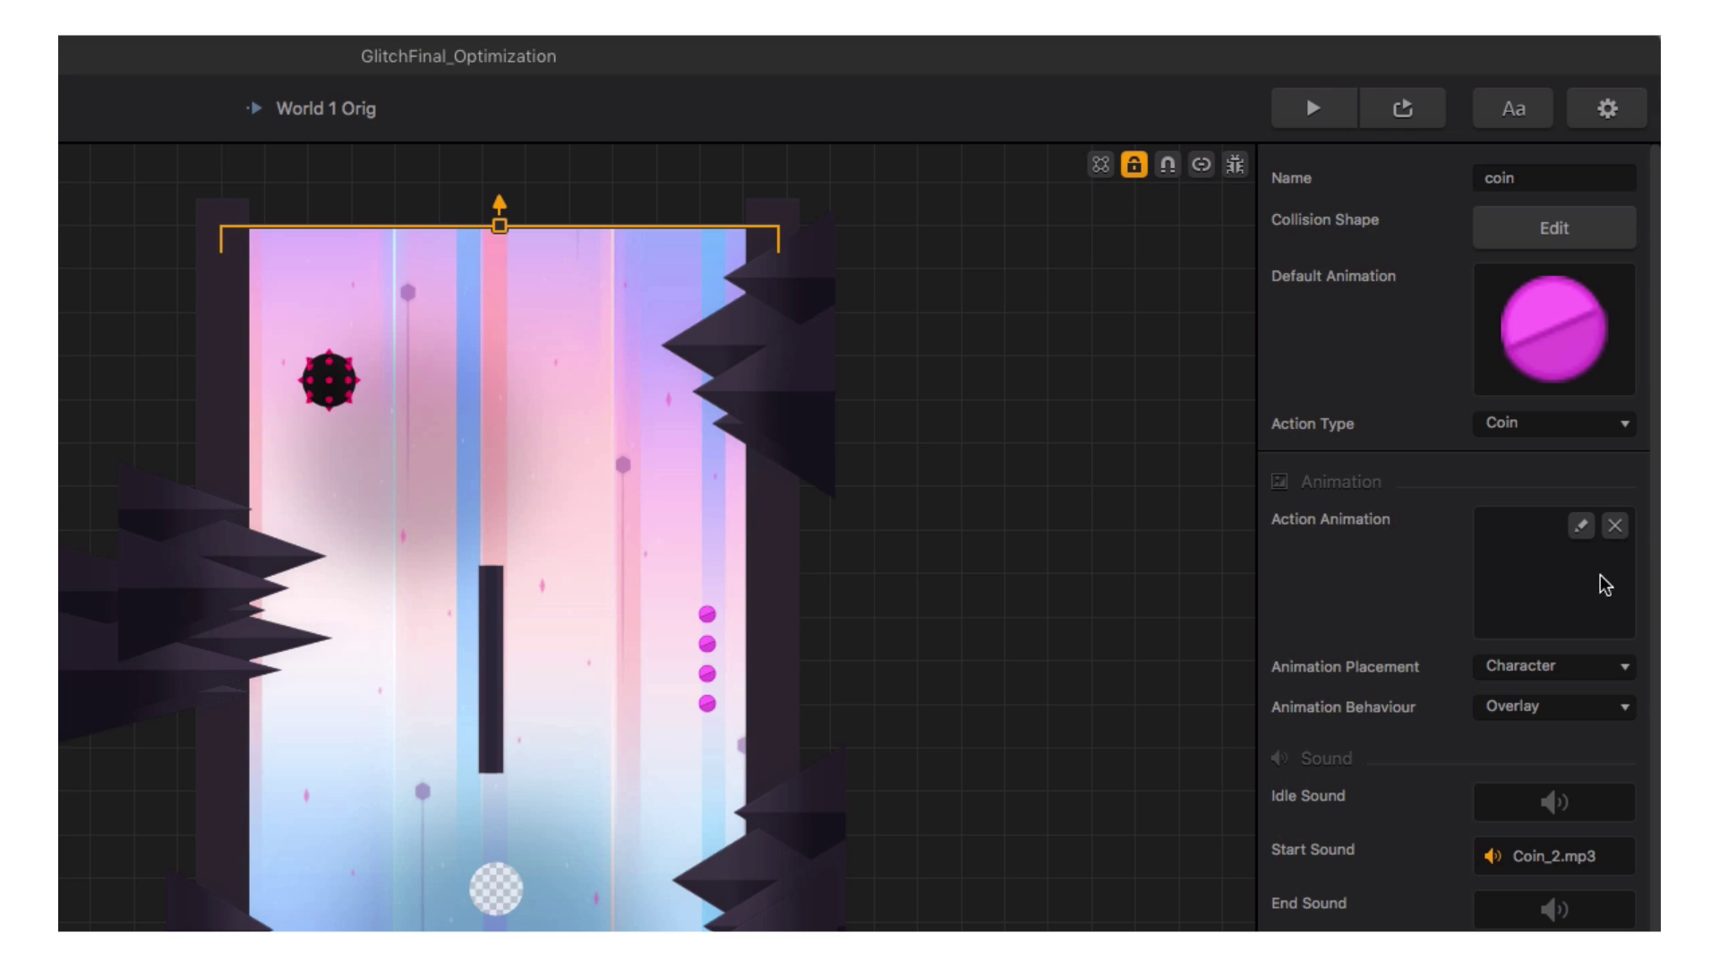
{"action": "left_click", "coordinate": [1580, 526]}
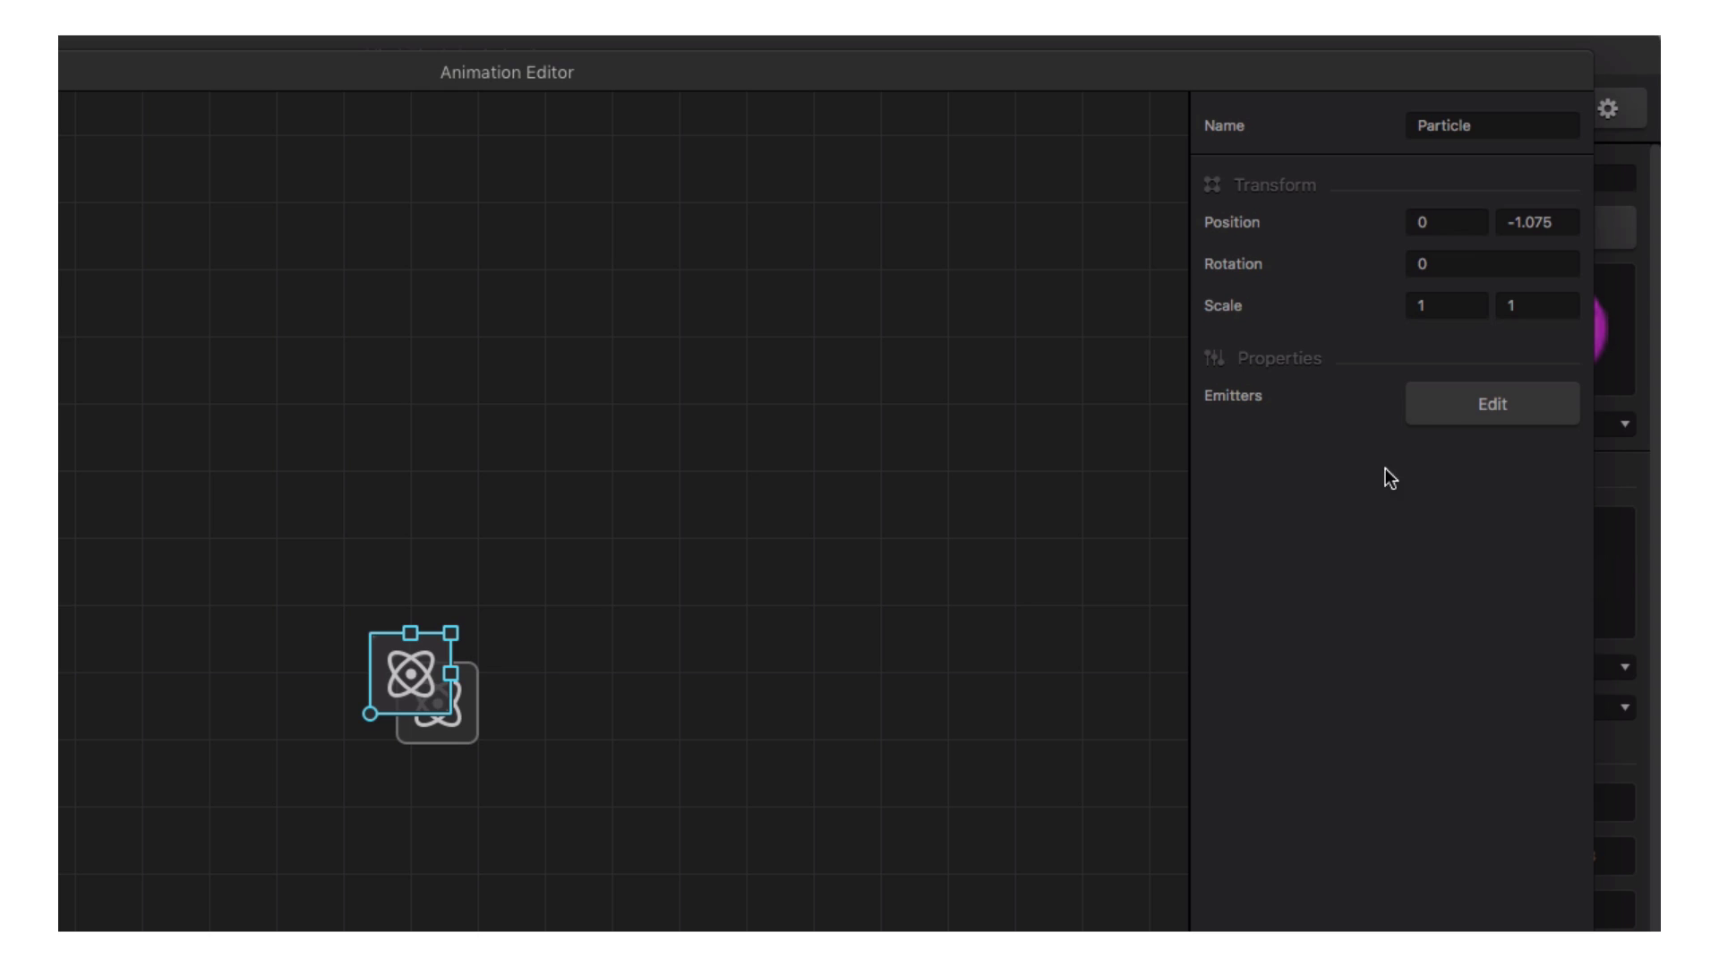
{"action": "left_click", "coordinate": [1437, 400]}
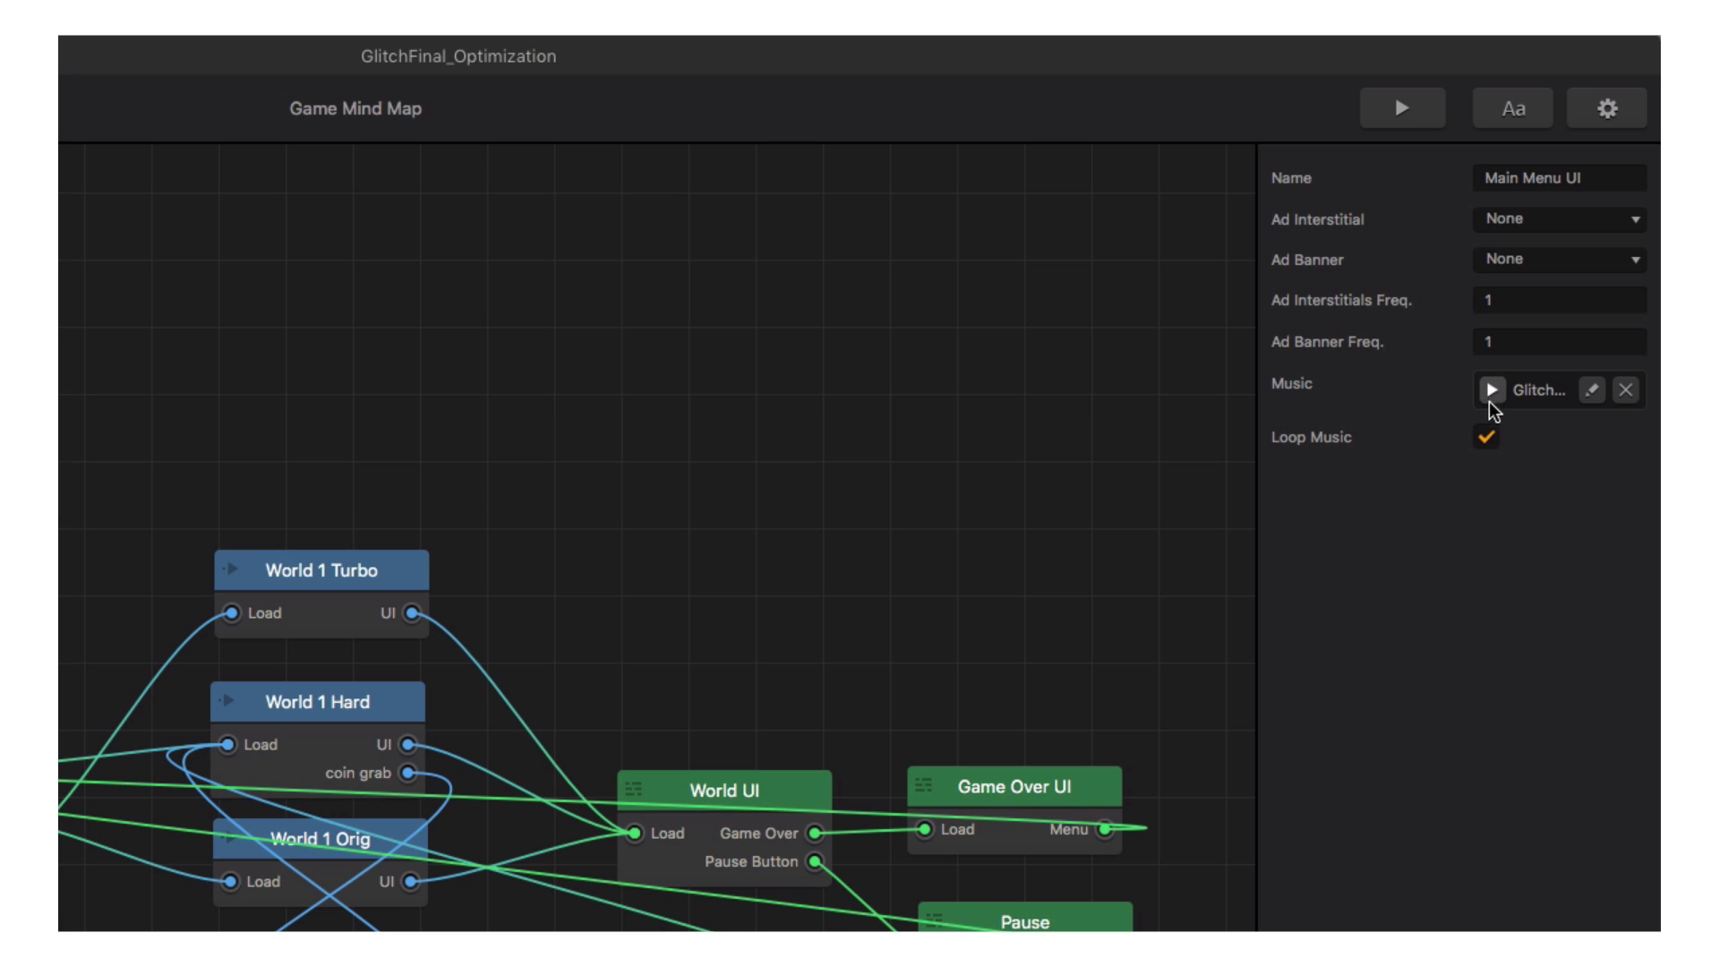
Play the main menu music, then view World UI's looping GlitchGameplay music track.
{"action": "left_click", "coordinate": [1492, 391]}
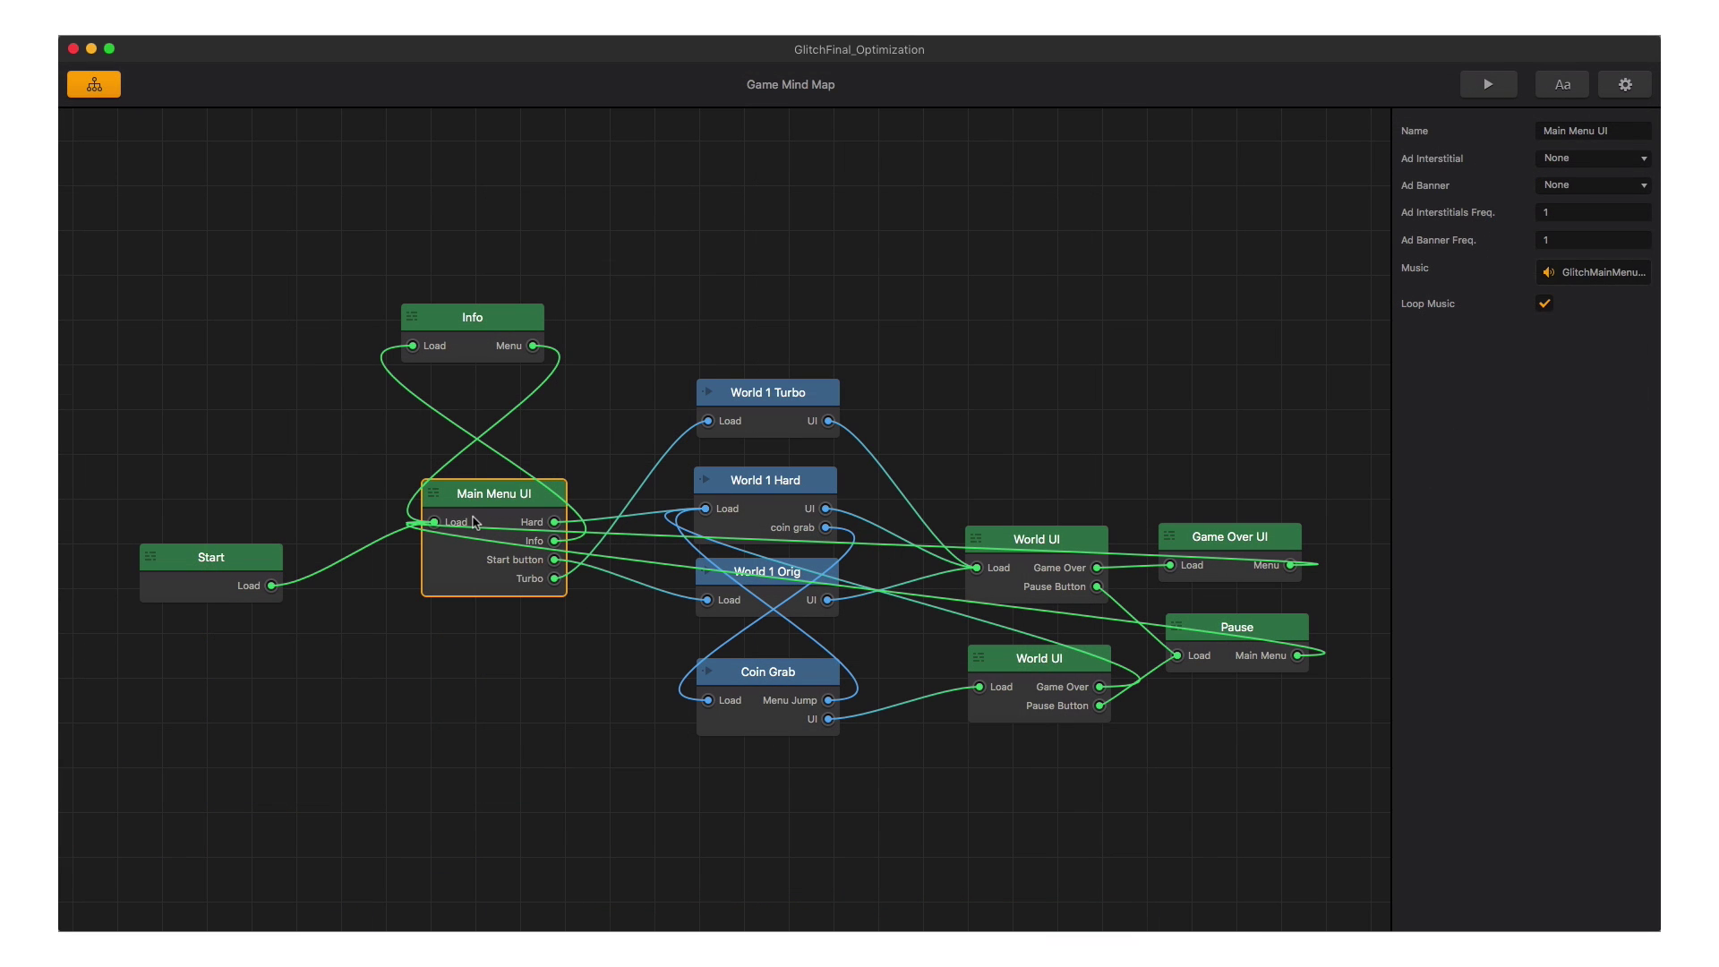
{"action": "left_click", "coordinate": [1037, 535]}
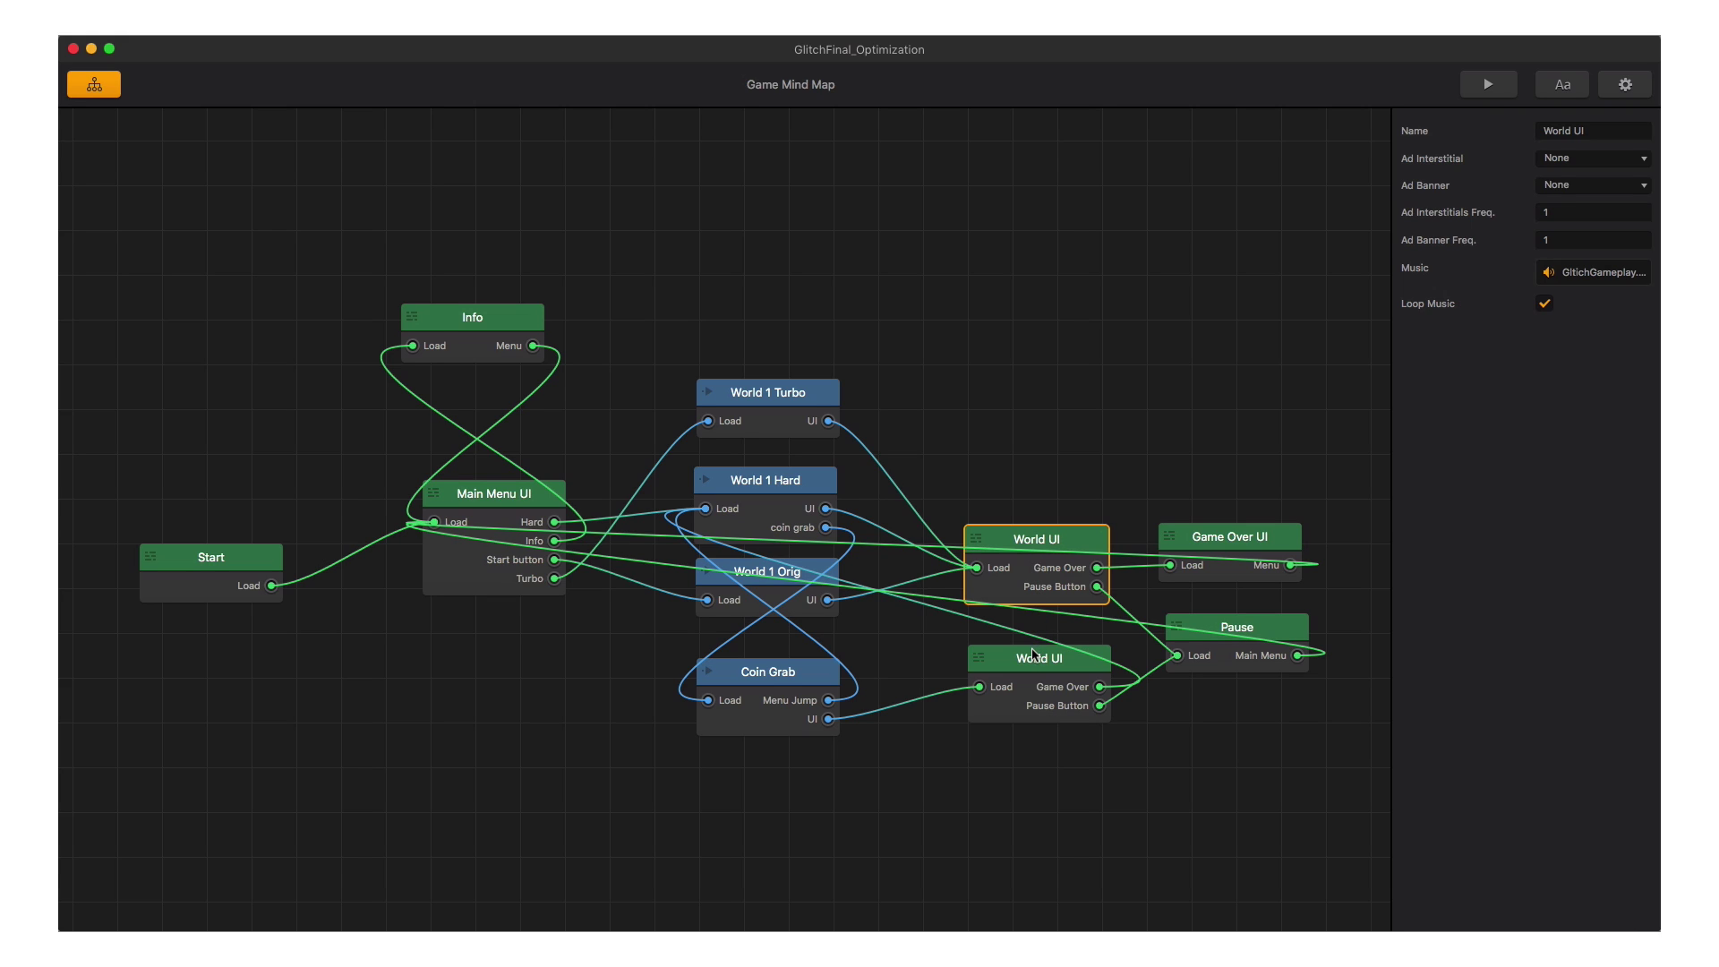
{"action": "scroll", "coordinate": [1035, 655], "scroll_direction": "up", "scroll_amount": 1}
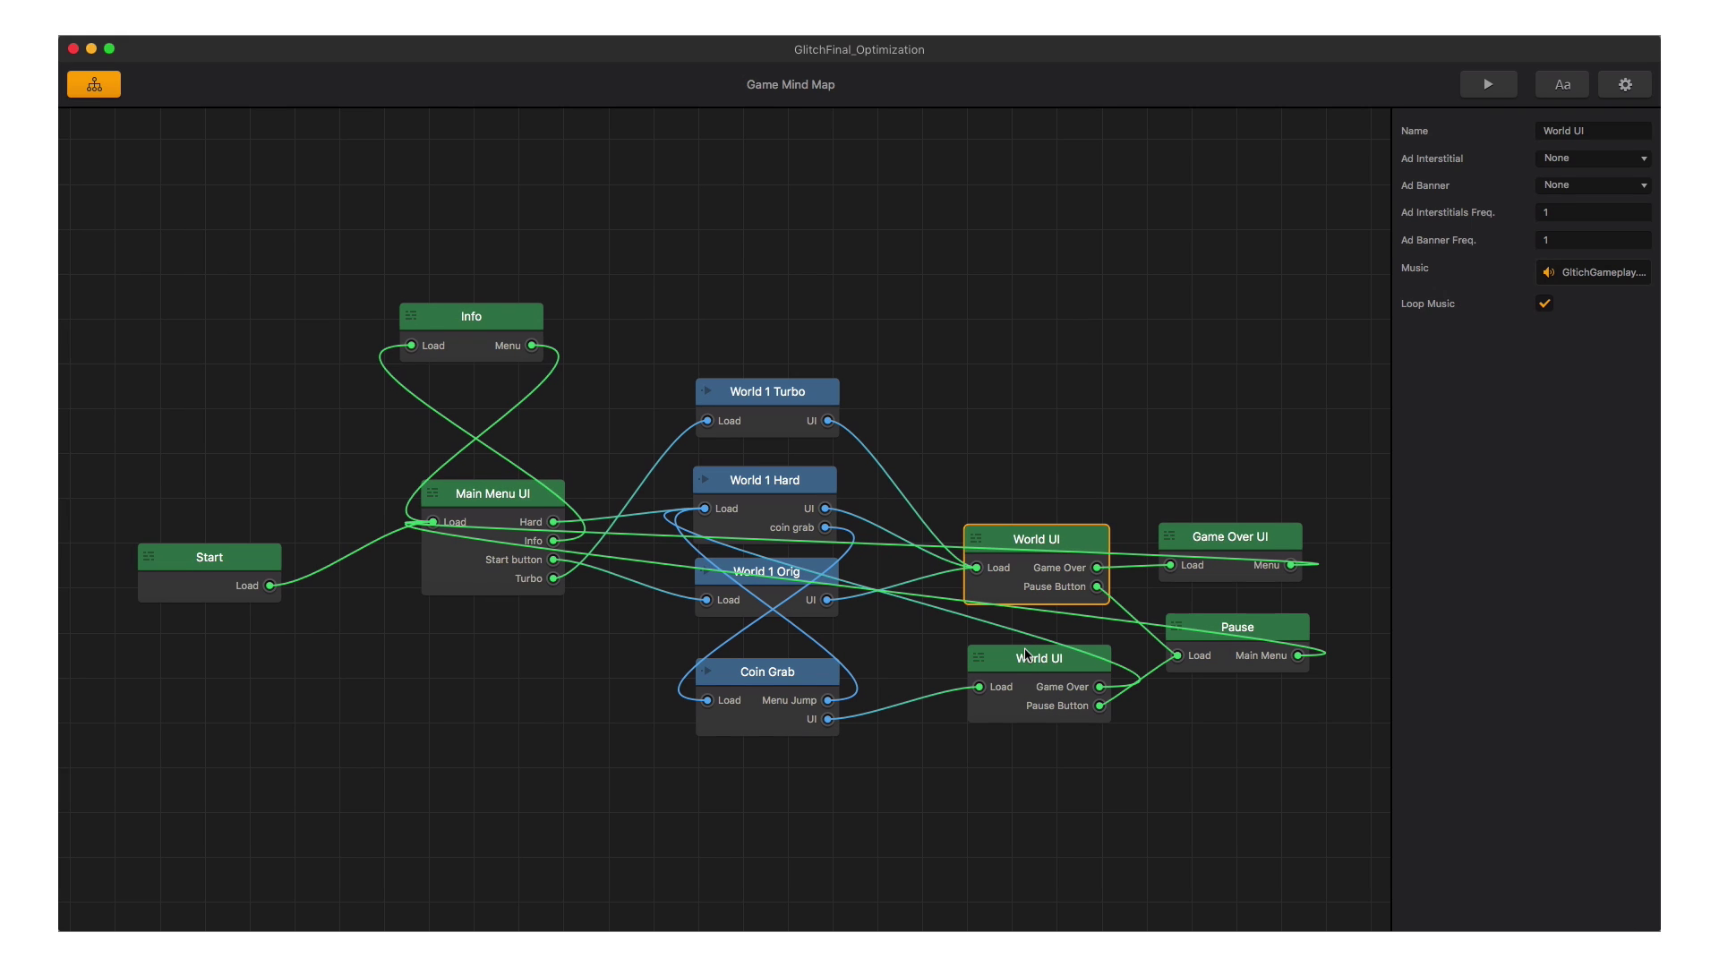
Inspect the first ball character's sound and game over properties in World 1 Orig.
{"action": "double_click", "coordinate": [756, 574]}
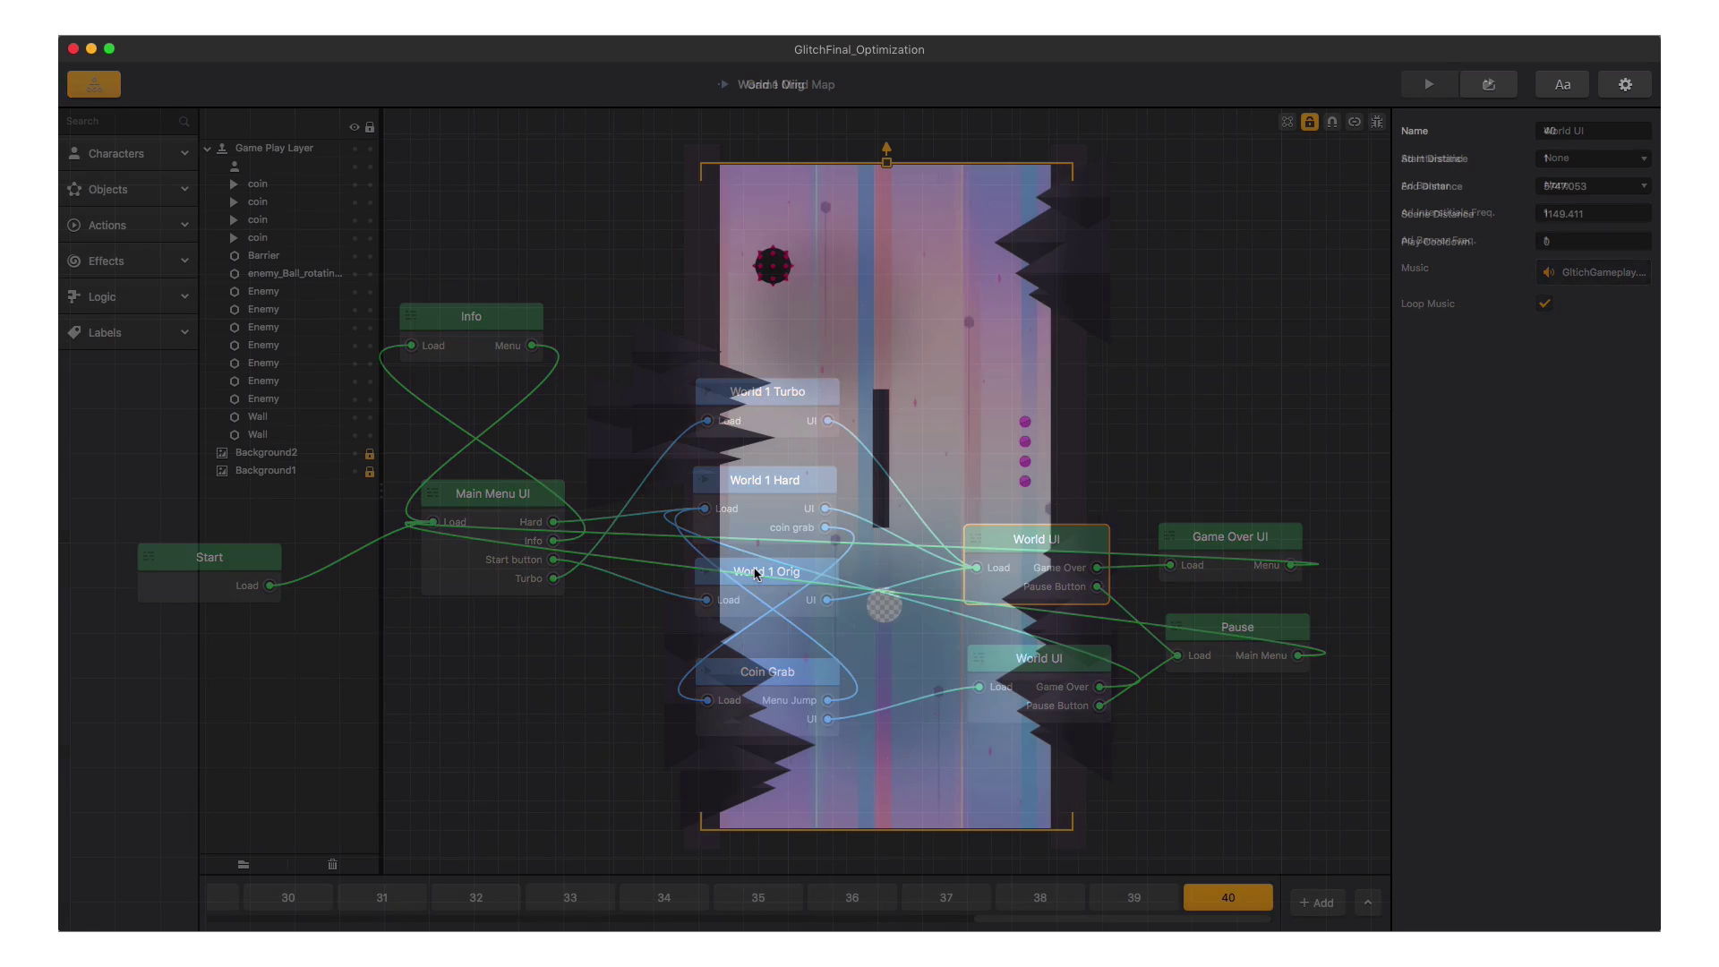
{"action": "left_click", "coordinate": [135, 153]}
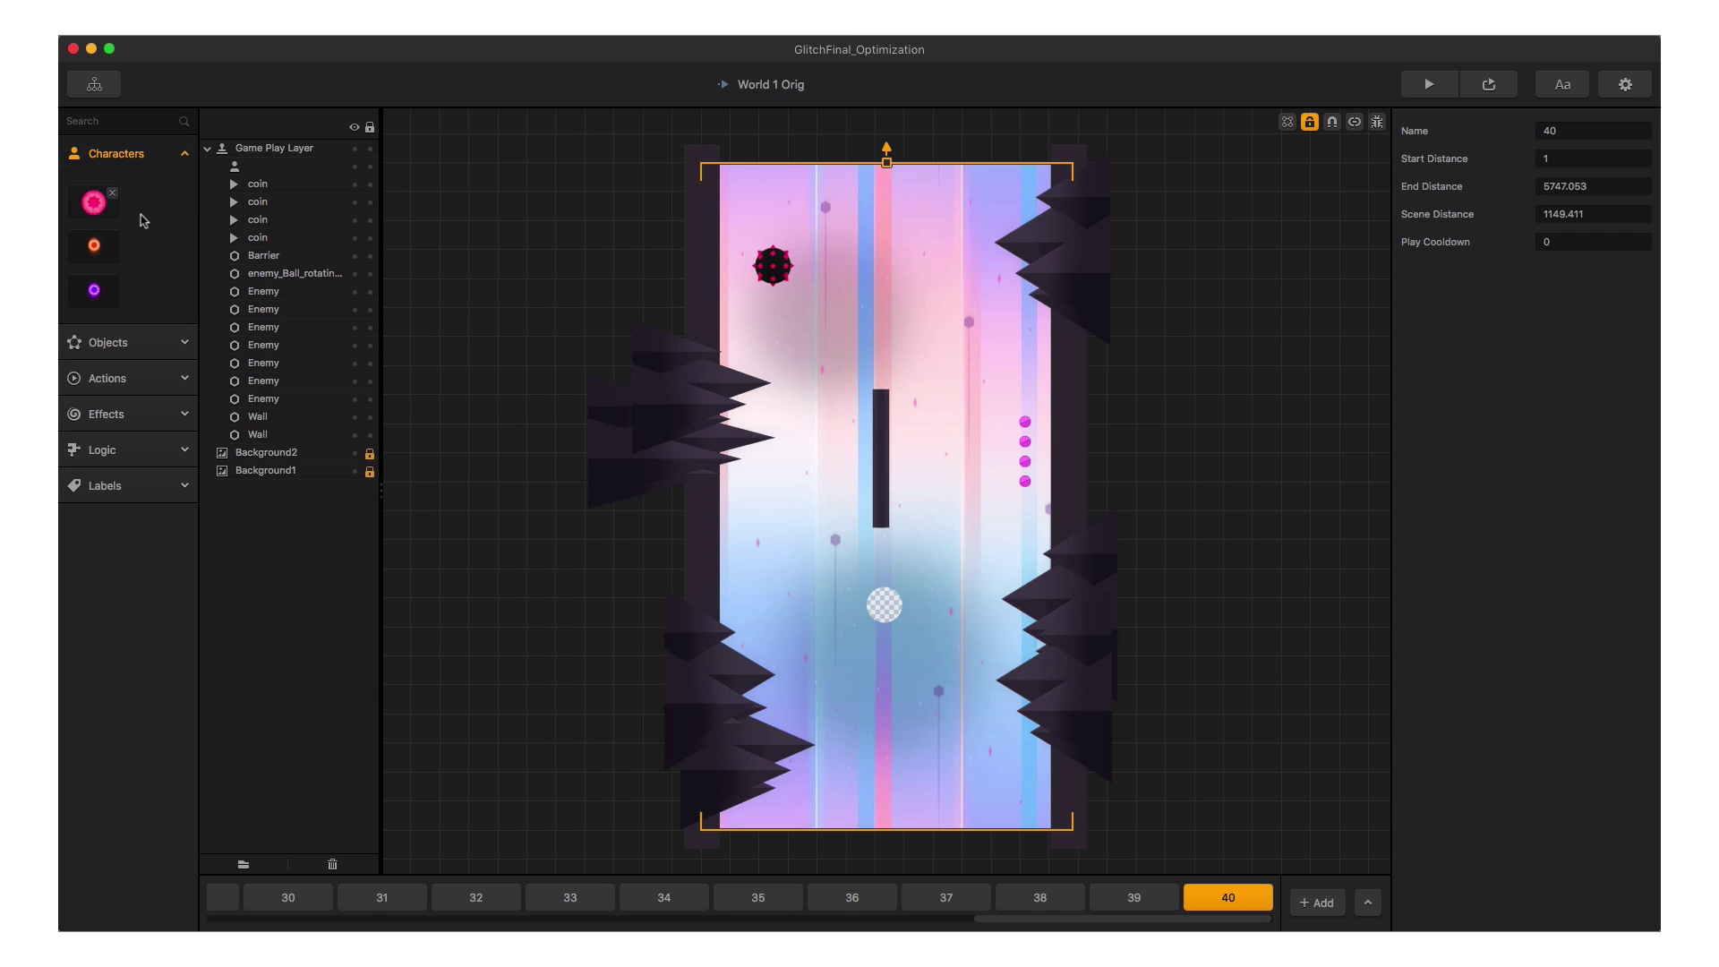
{"action": "left_click", "coordinate": [99, 211]}
{"action": "scroll", "coordinate": [1511, 416], "scroll_direction": "down", "scroll_amount": 10}
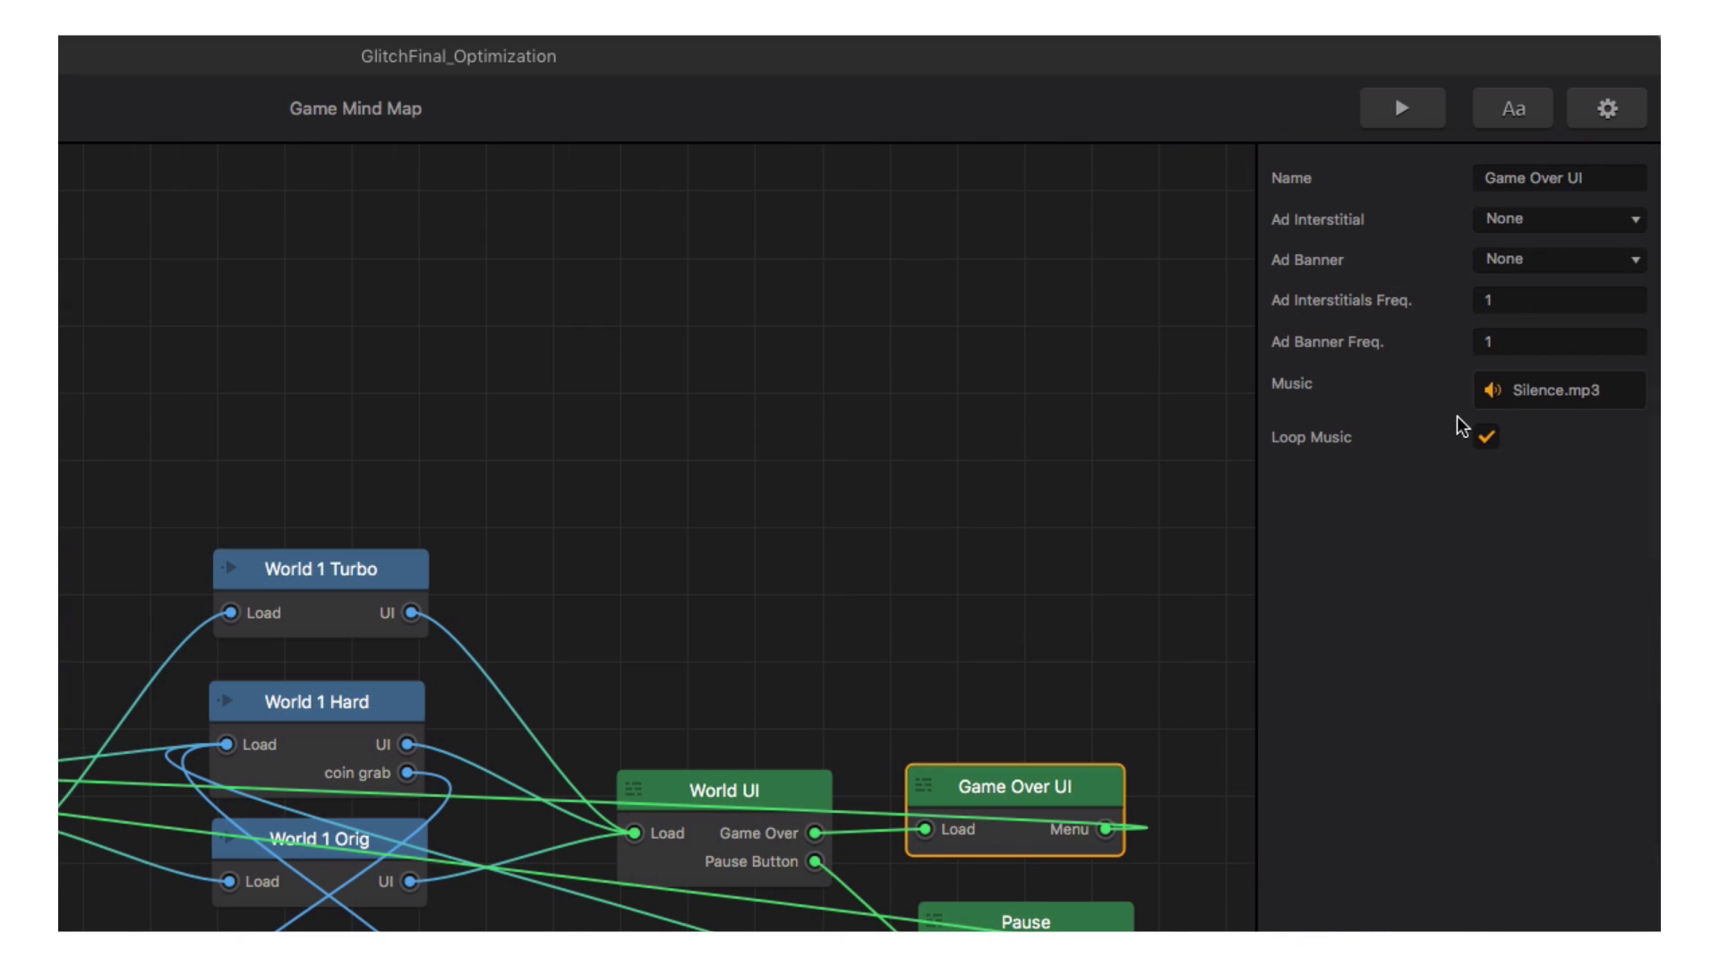
{"action": "mouse_move", "coordinate": [1488, 411]}
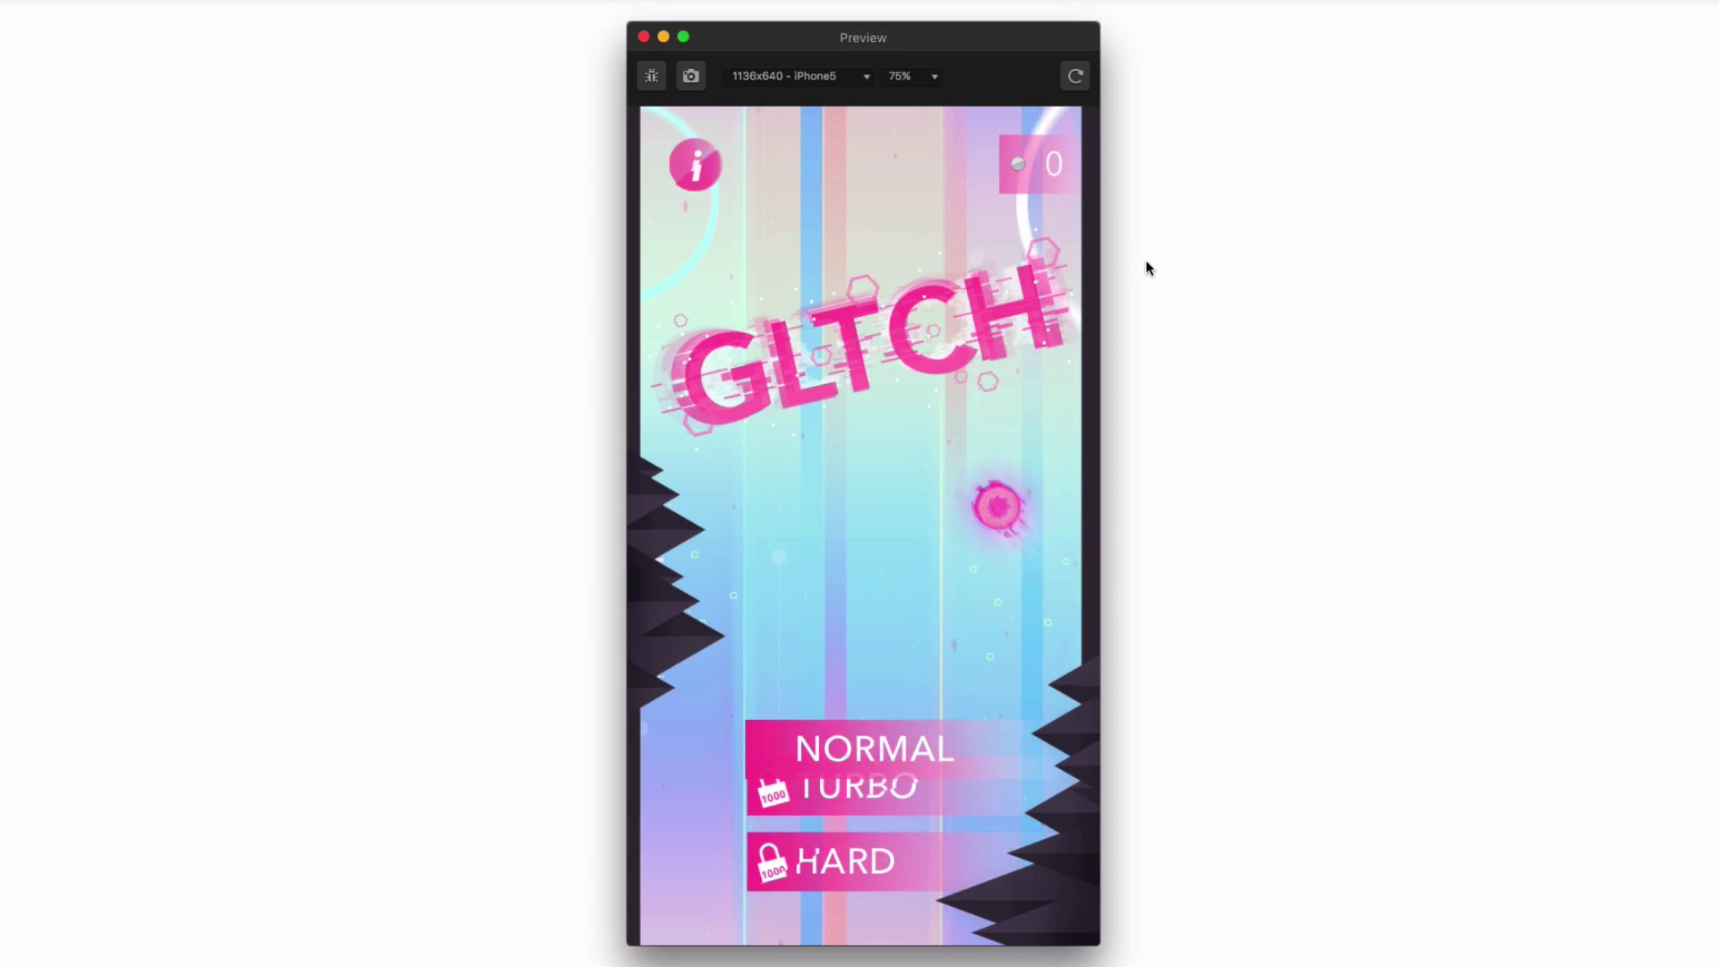
Start a NORMAL round in the preview and jump the ball until it crashes.
{"action": "left_click", "coordinate": [915, 682]}
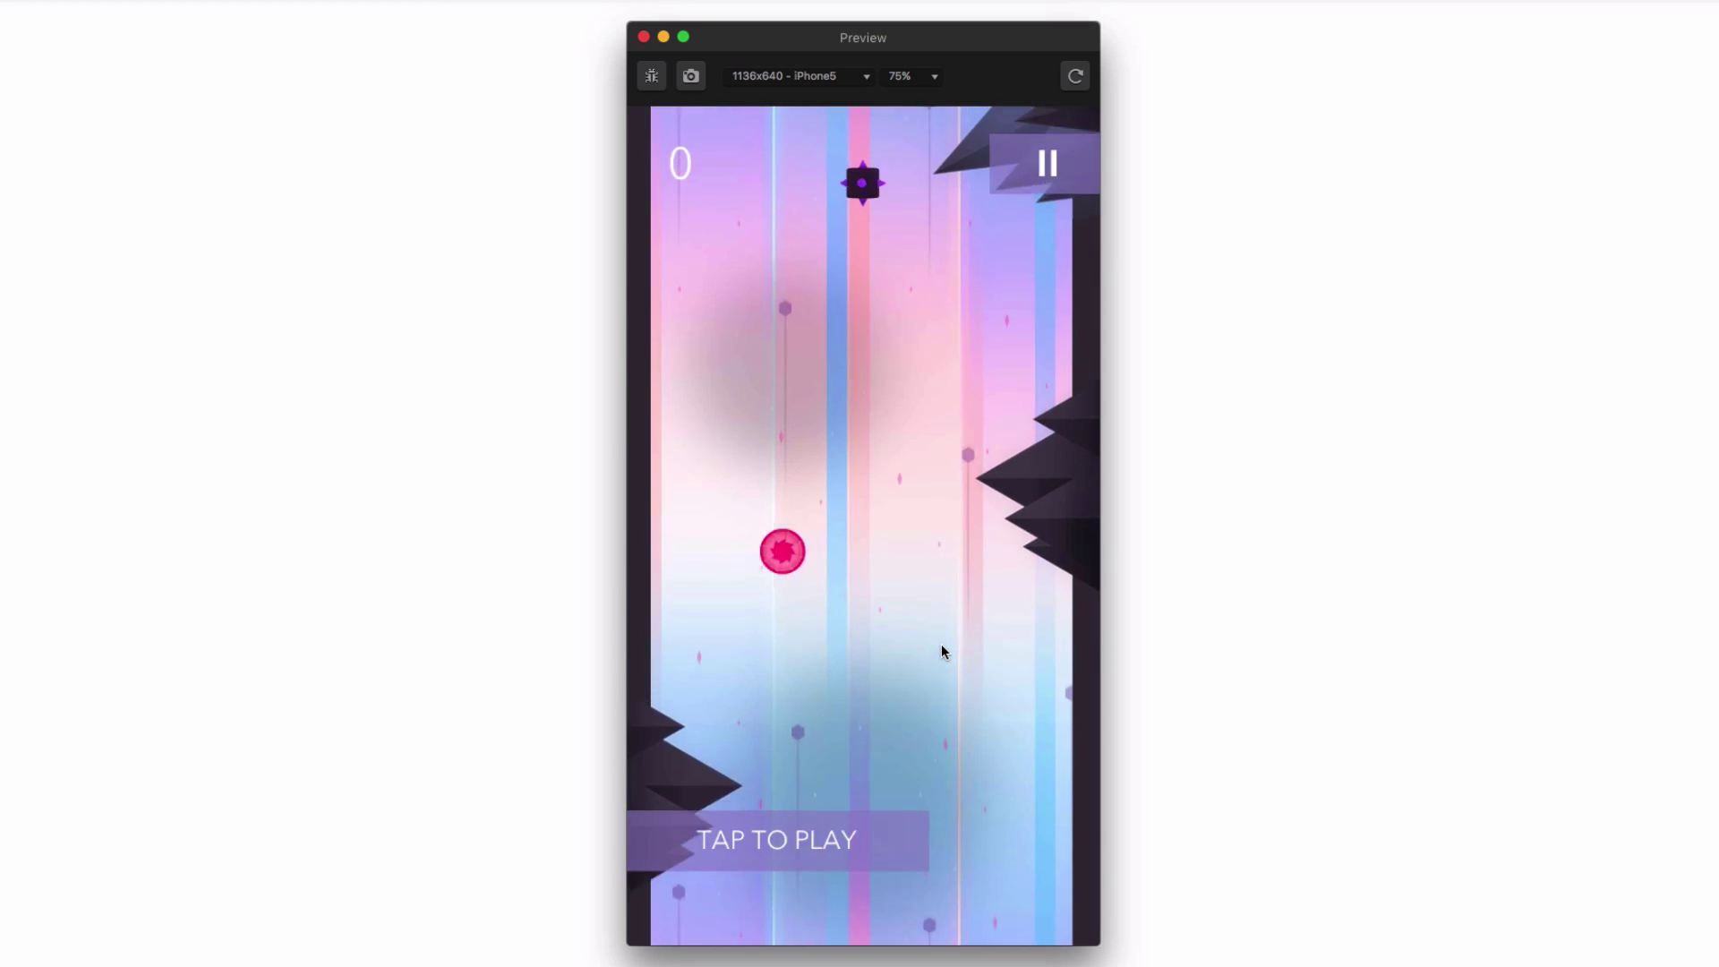
{"action": "left_click", "coordinate": [942, 643]}
{"action": "left_click", "coordinate": [942, 643]}
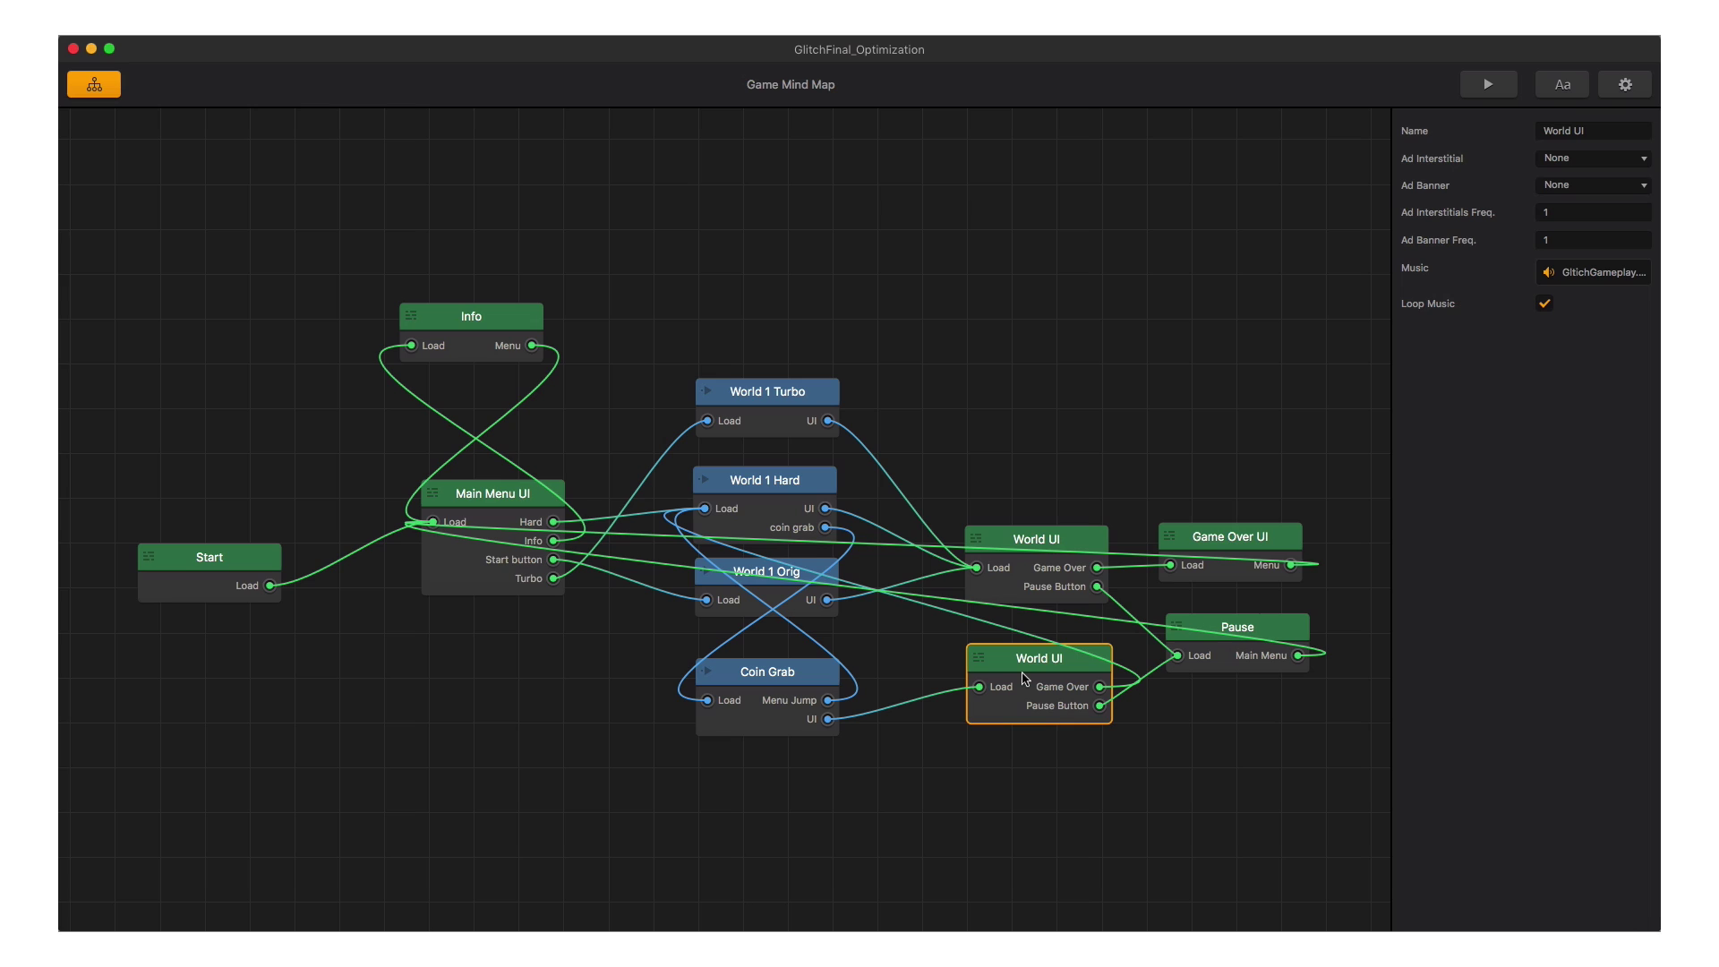
In the second World UI, view the Game Over object's Redirect event type and its plays-before-redirect count.
{"action": "double_click", "coordinate": [1030, 663]}
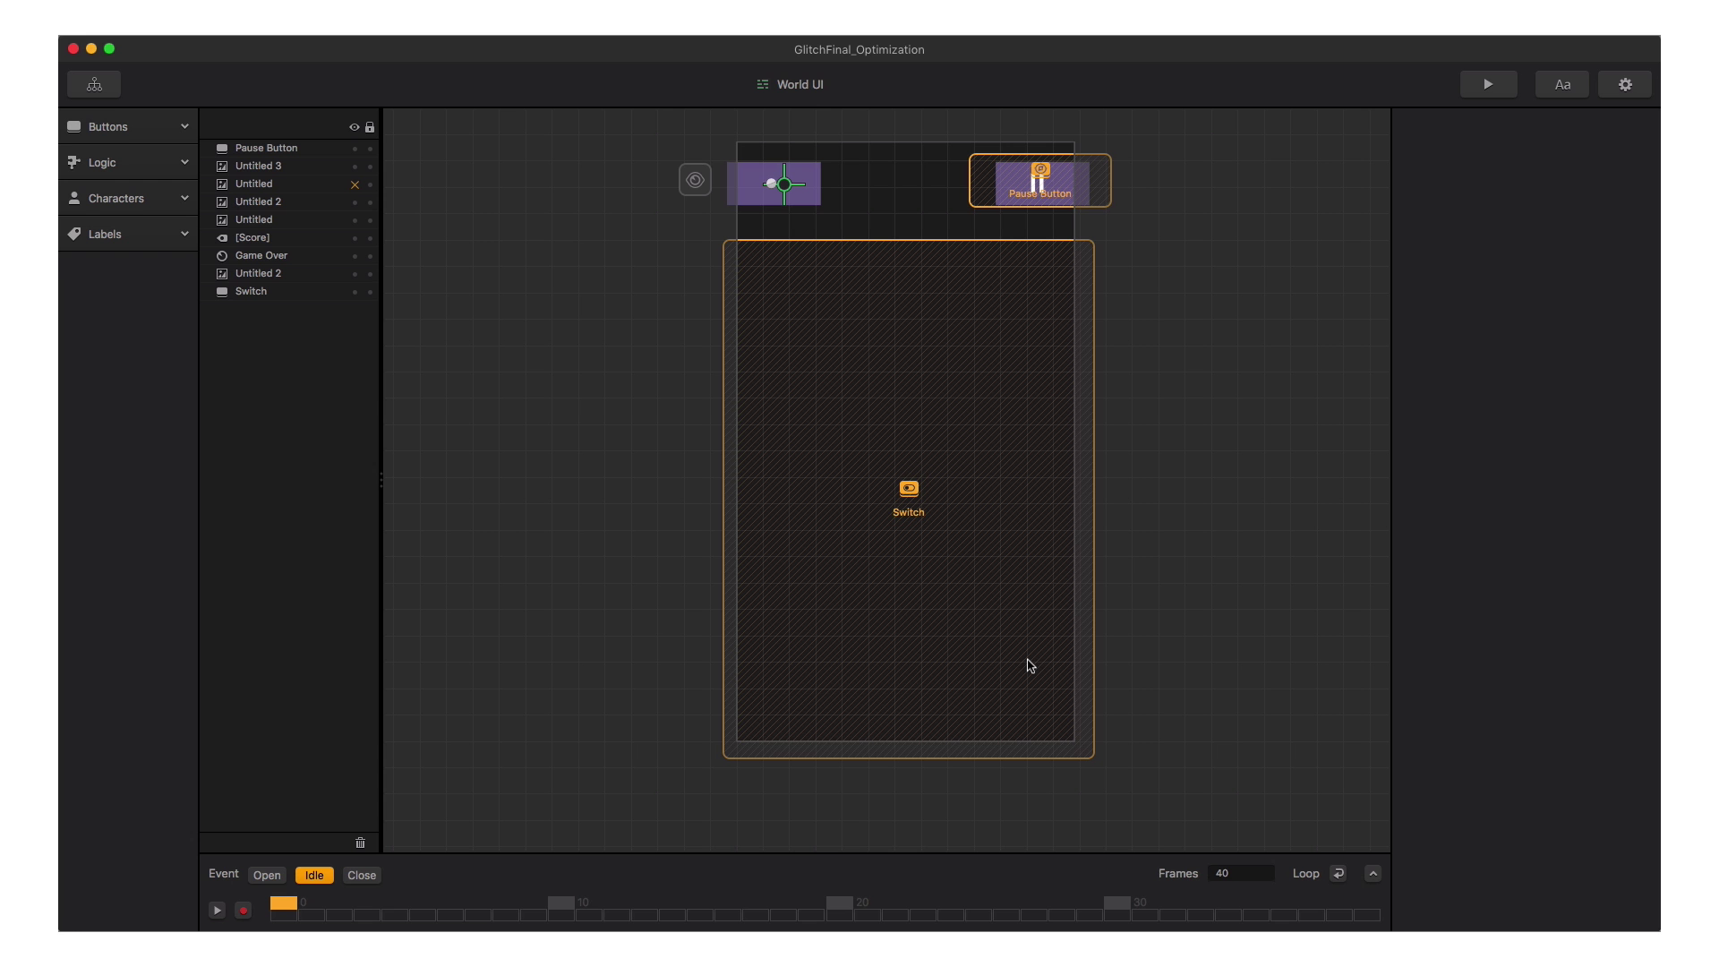
{"action": "left_click", "coordinate": [707, 190]}
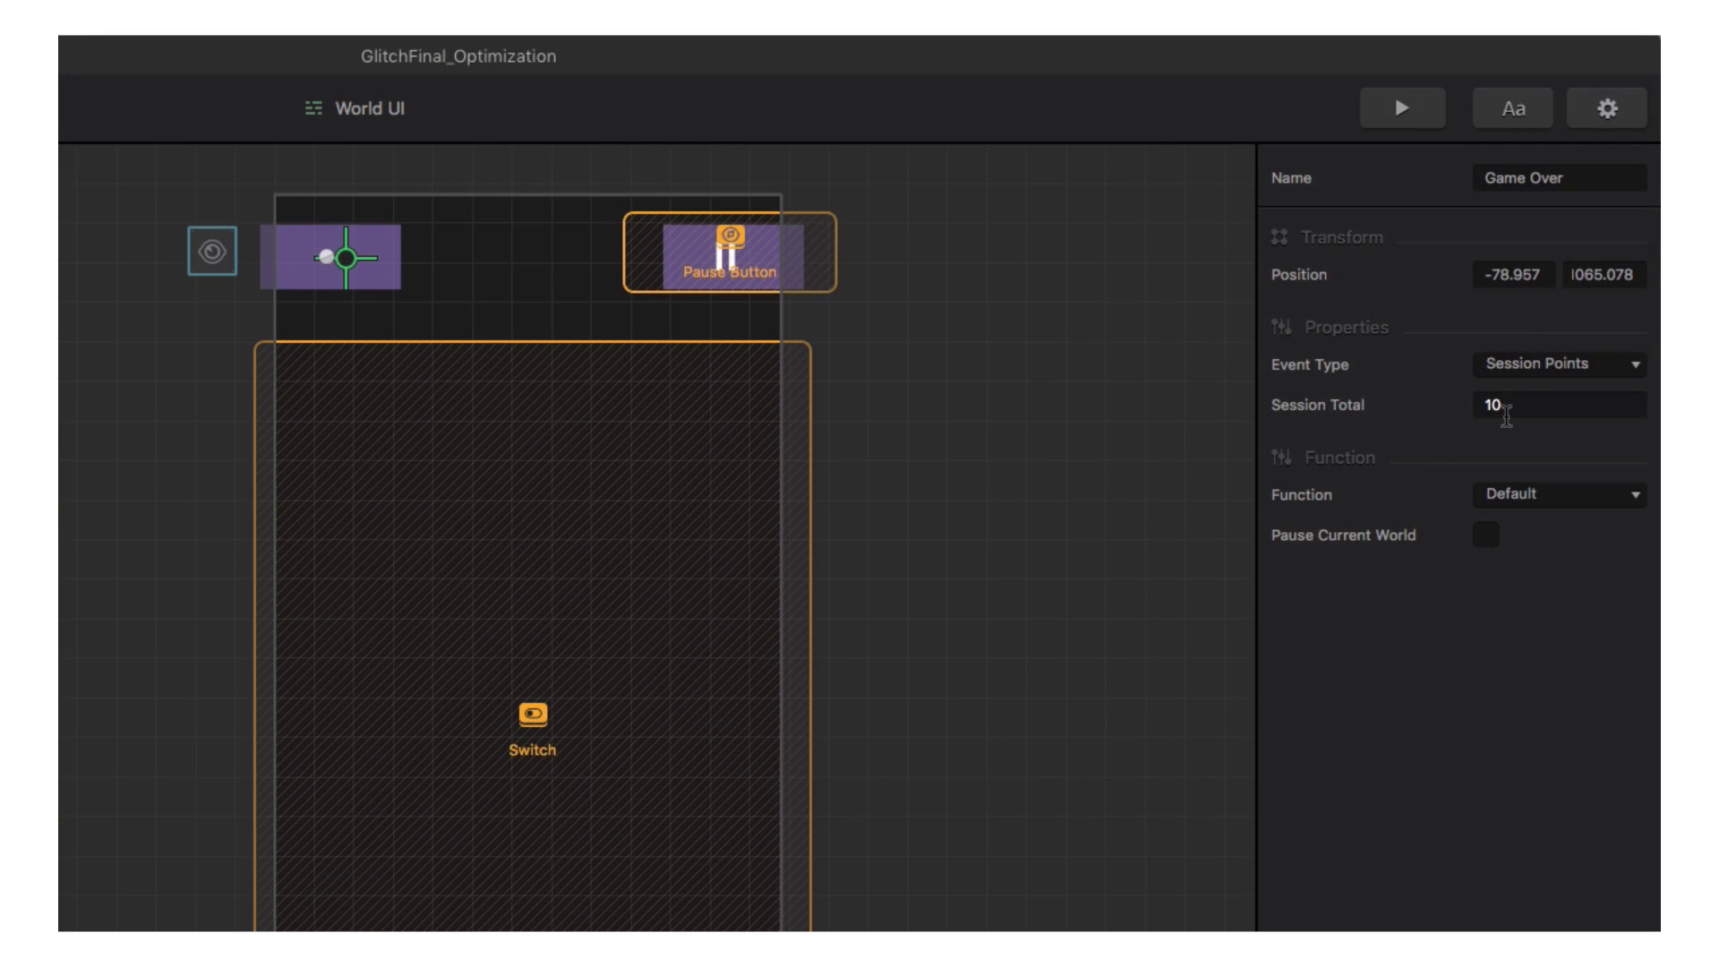
{"action": "left_click", "coordinate": [1599, 255]}
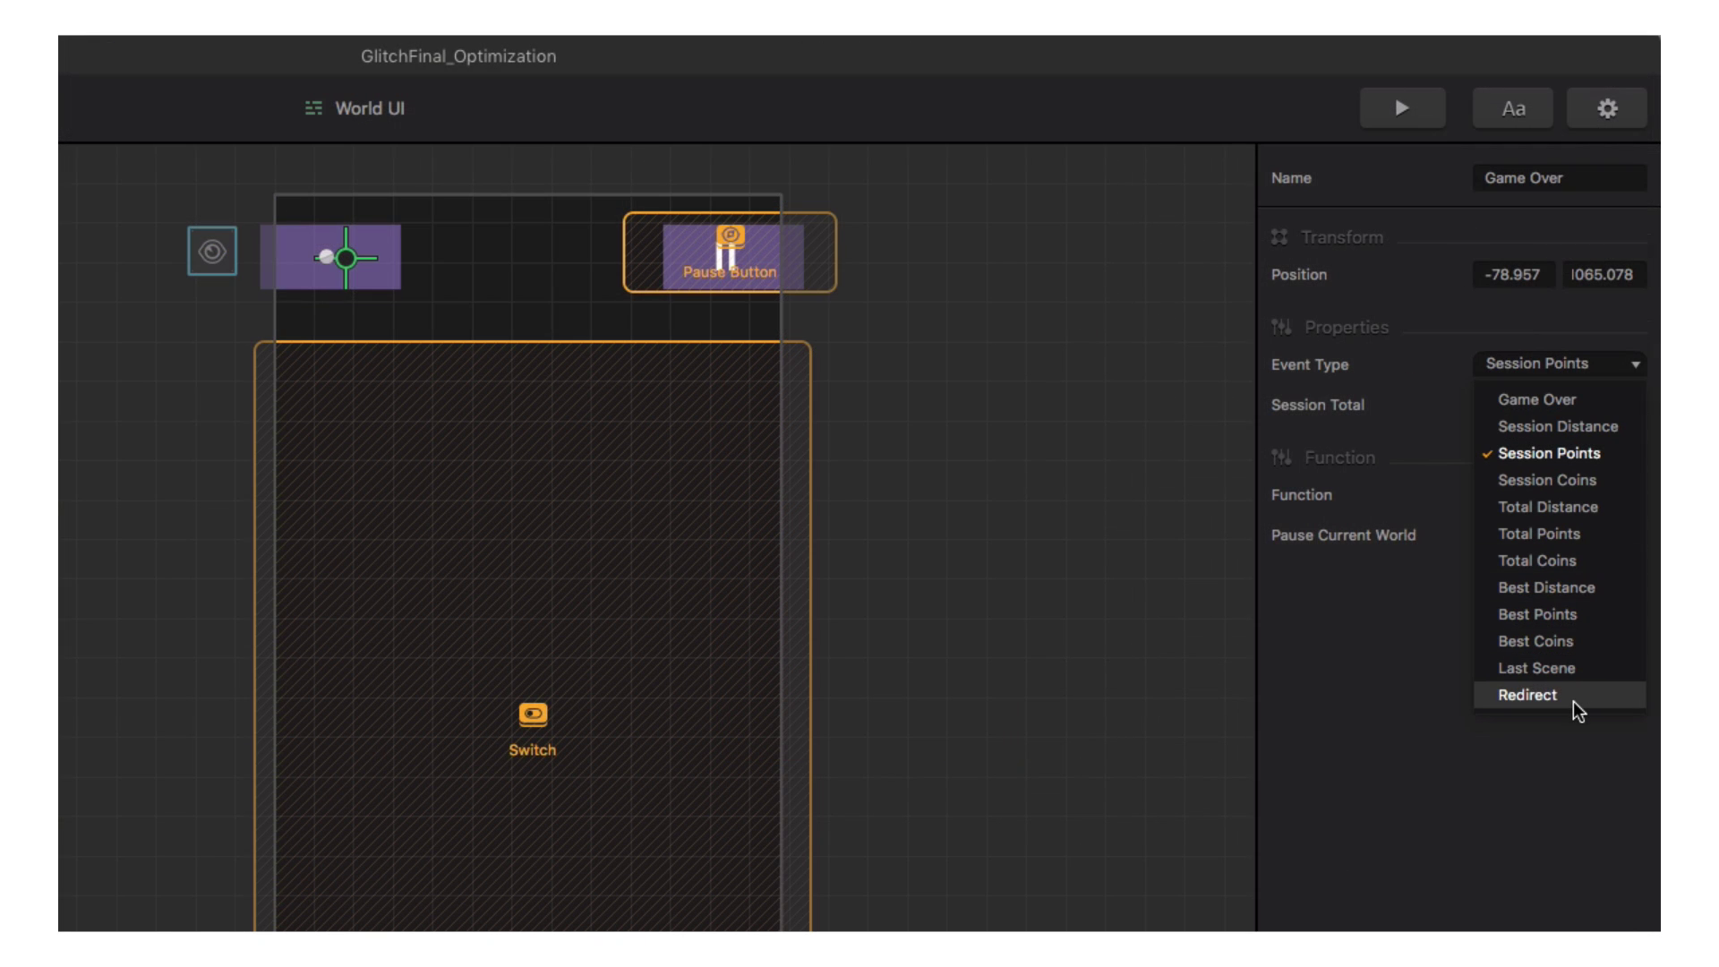
{"action": "left_click", "coordinate": [1527, 695]}
{"action": "left_click", "coordinate": [1522, 402]}
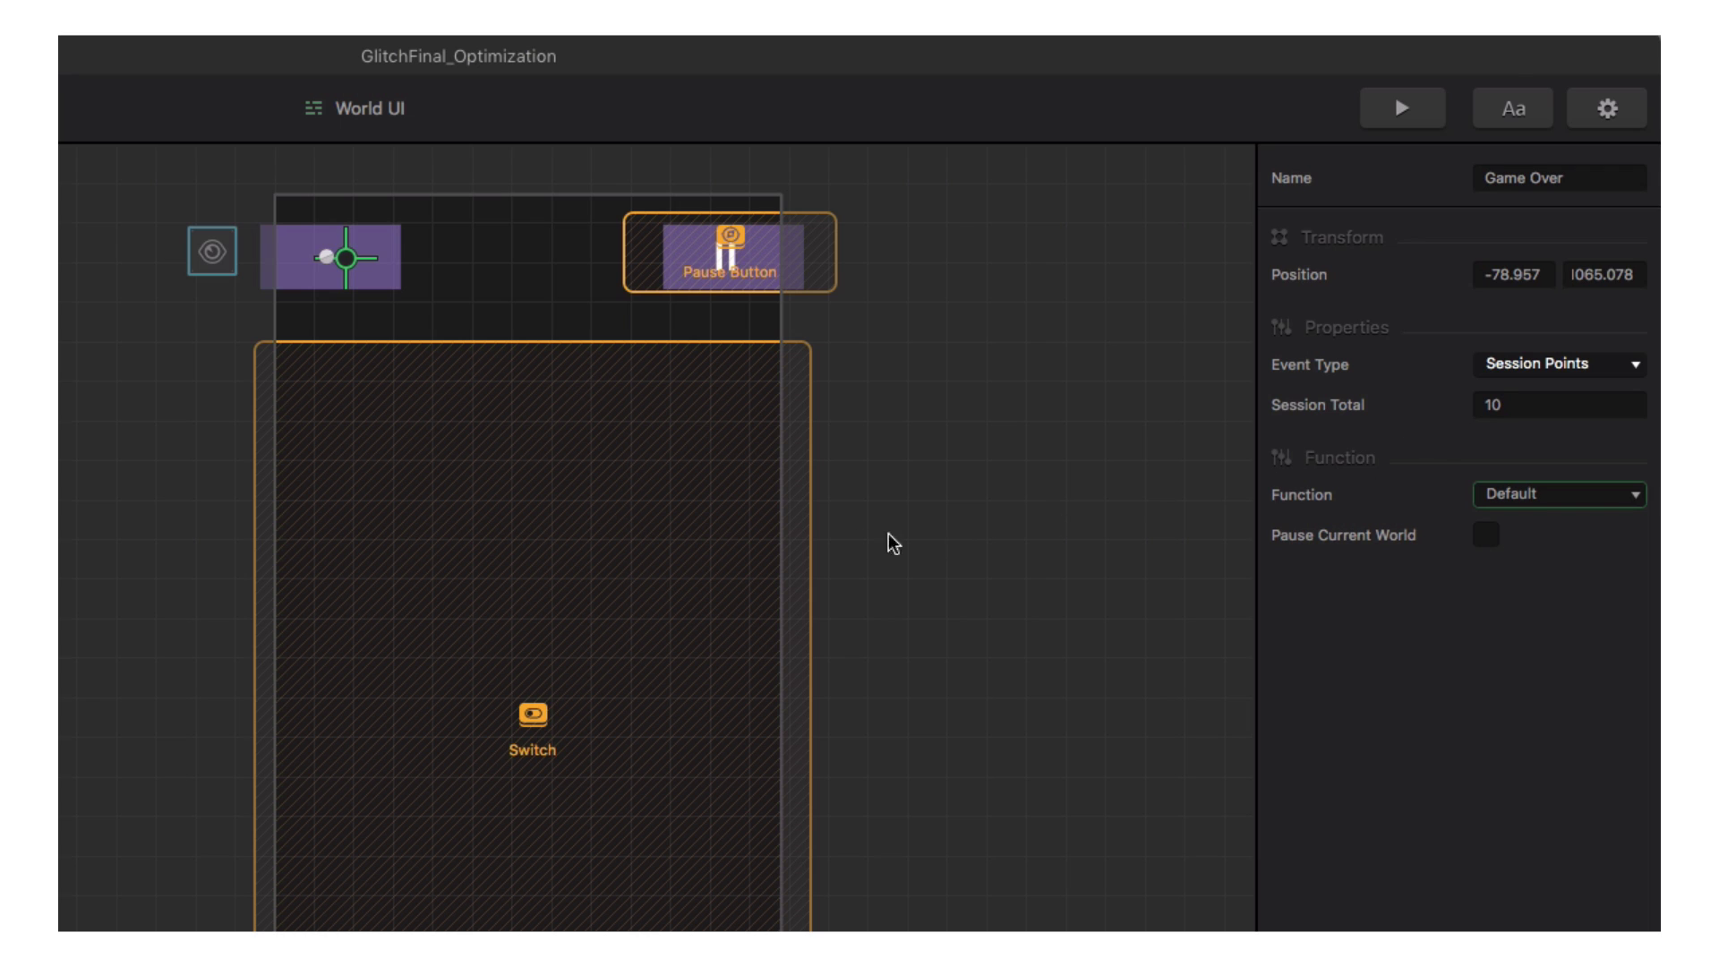
From the mind map, open the Coin Grab scene and select its Menu Jump object.
{"action": "left_click", "coordinate": [82, 85]}
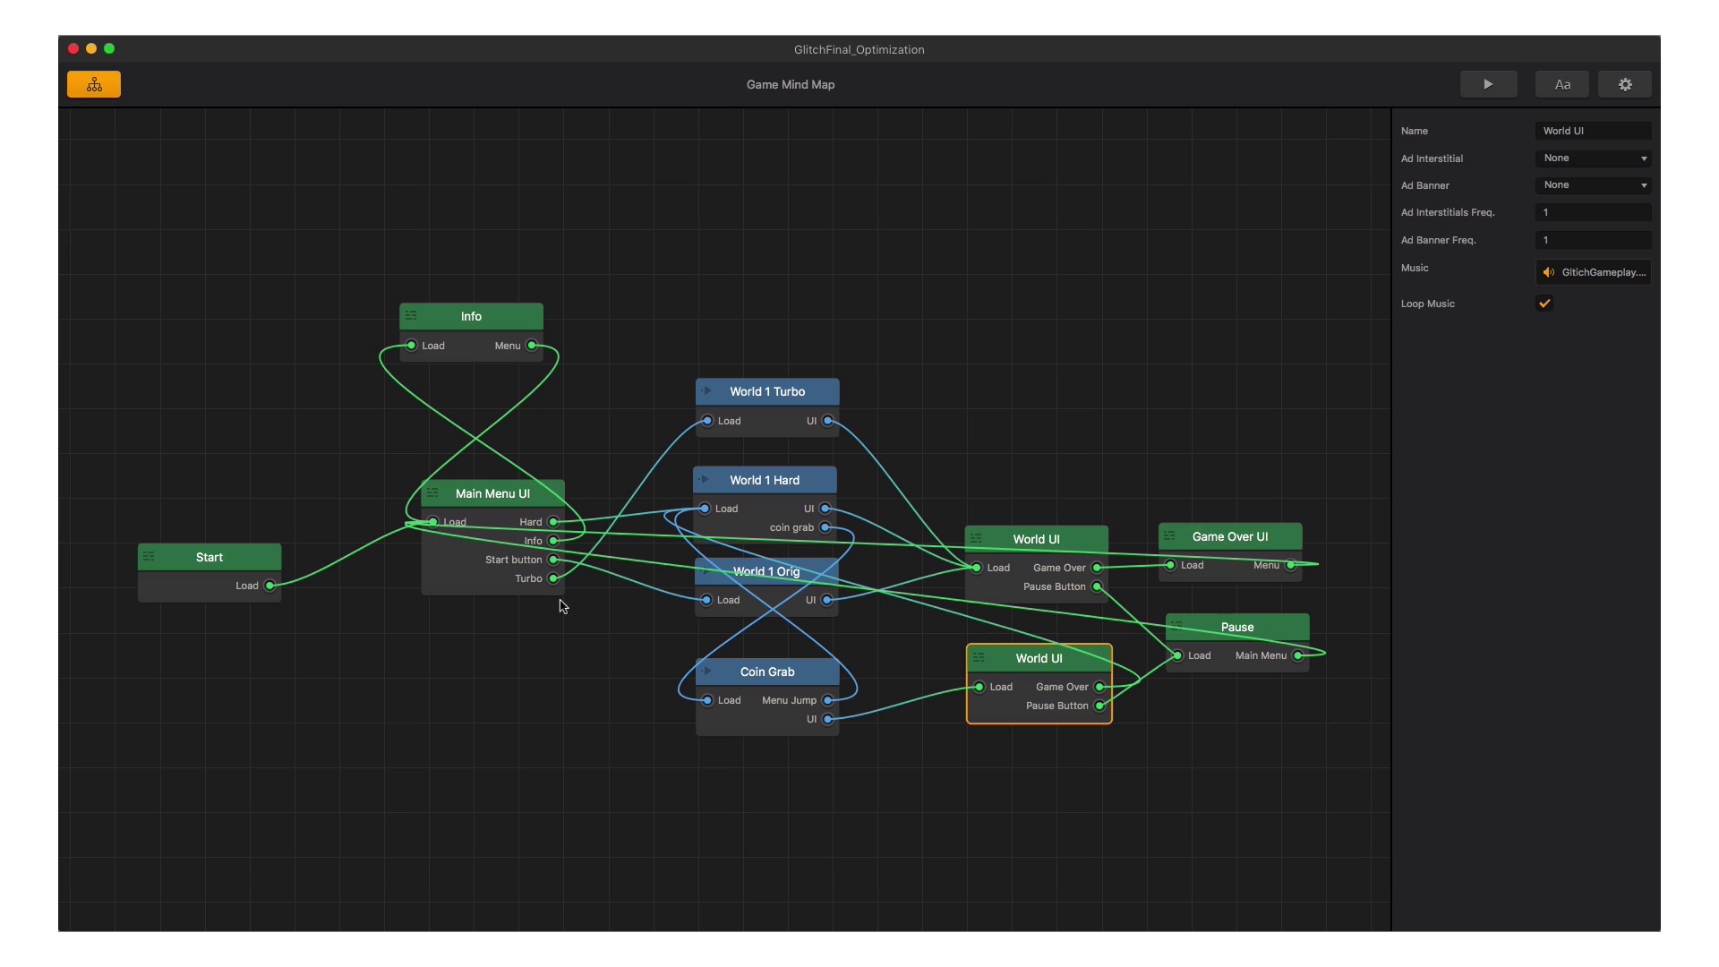
{"action": "double_click", "coordinate": [767, 672]}
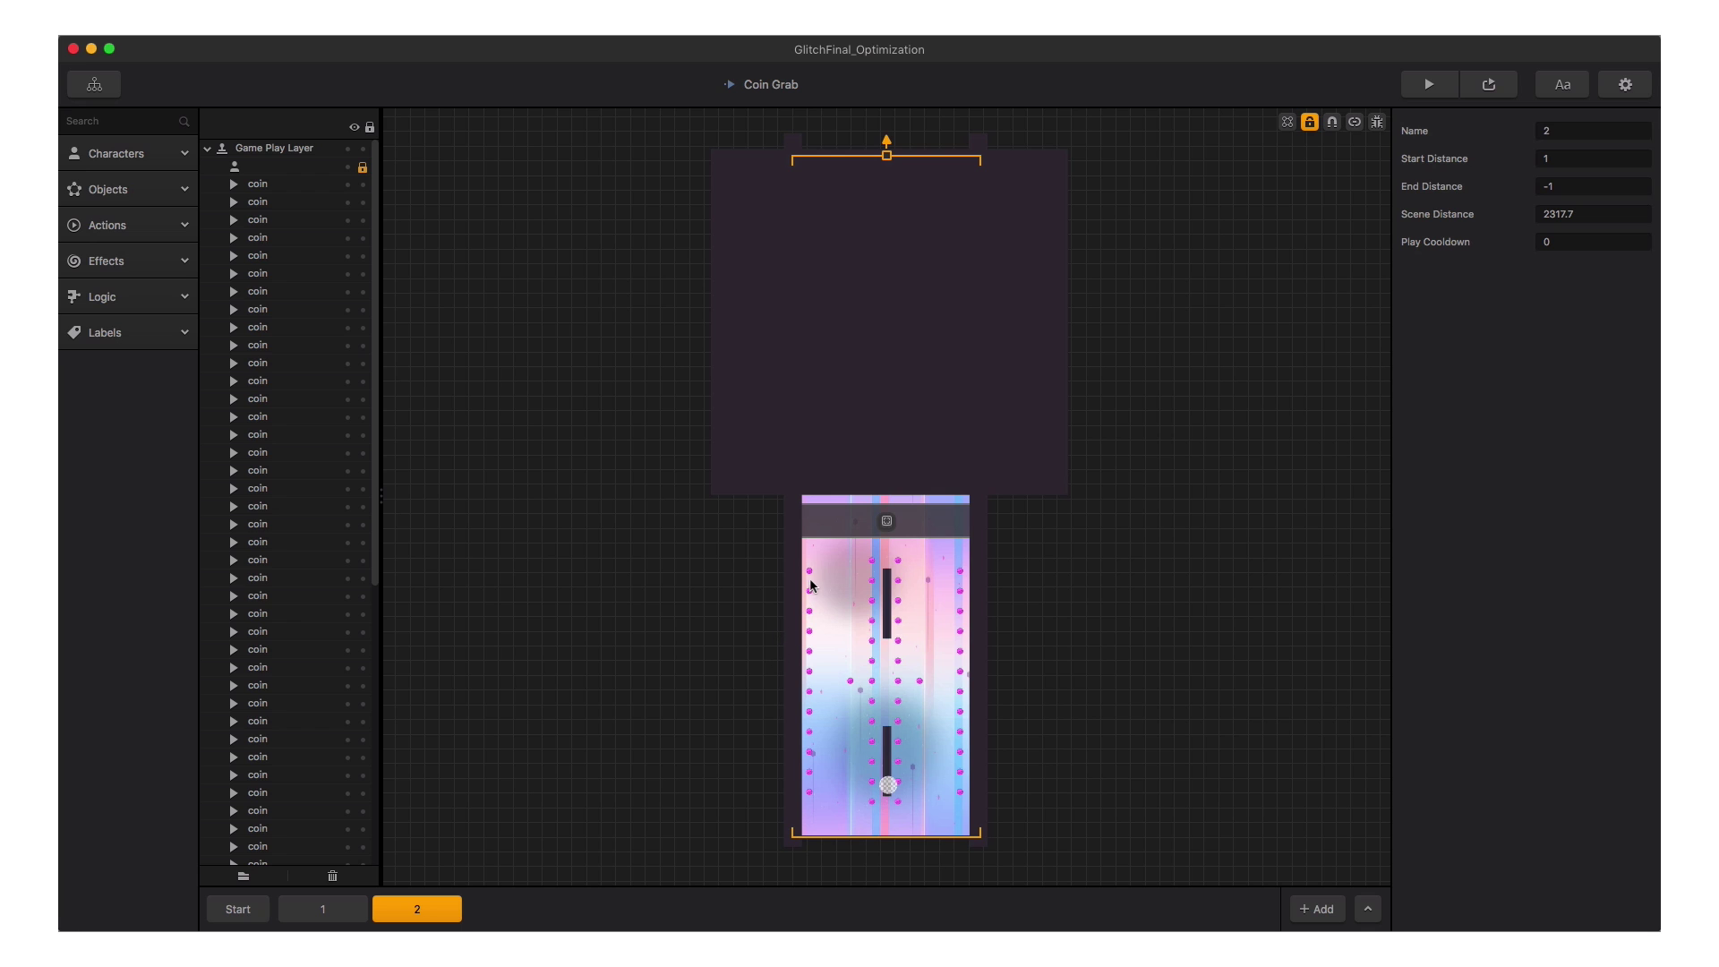
{"action": "left_click", "coordinate": [887, 527]}
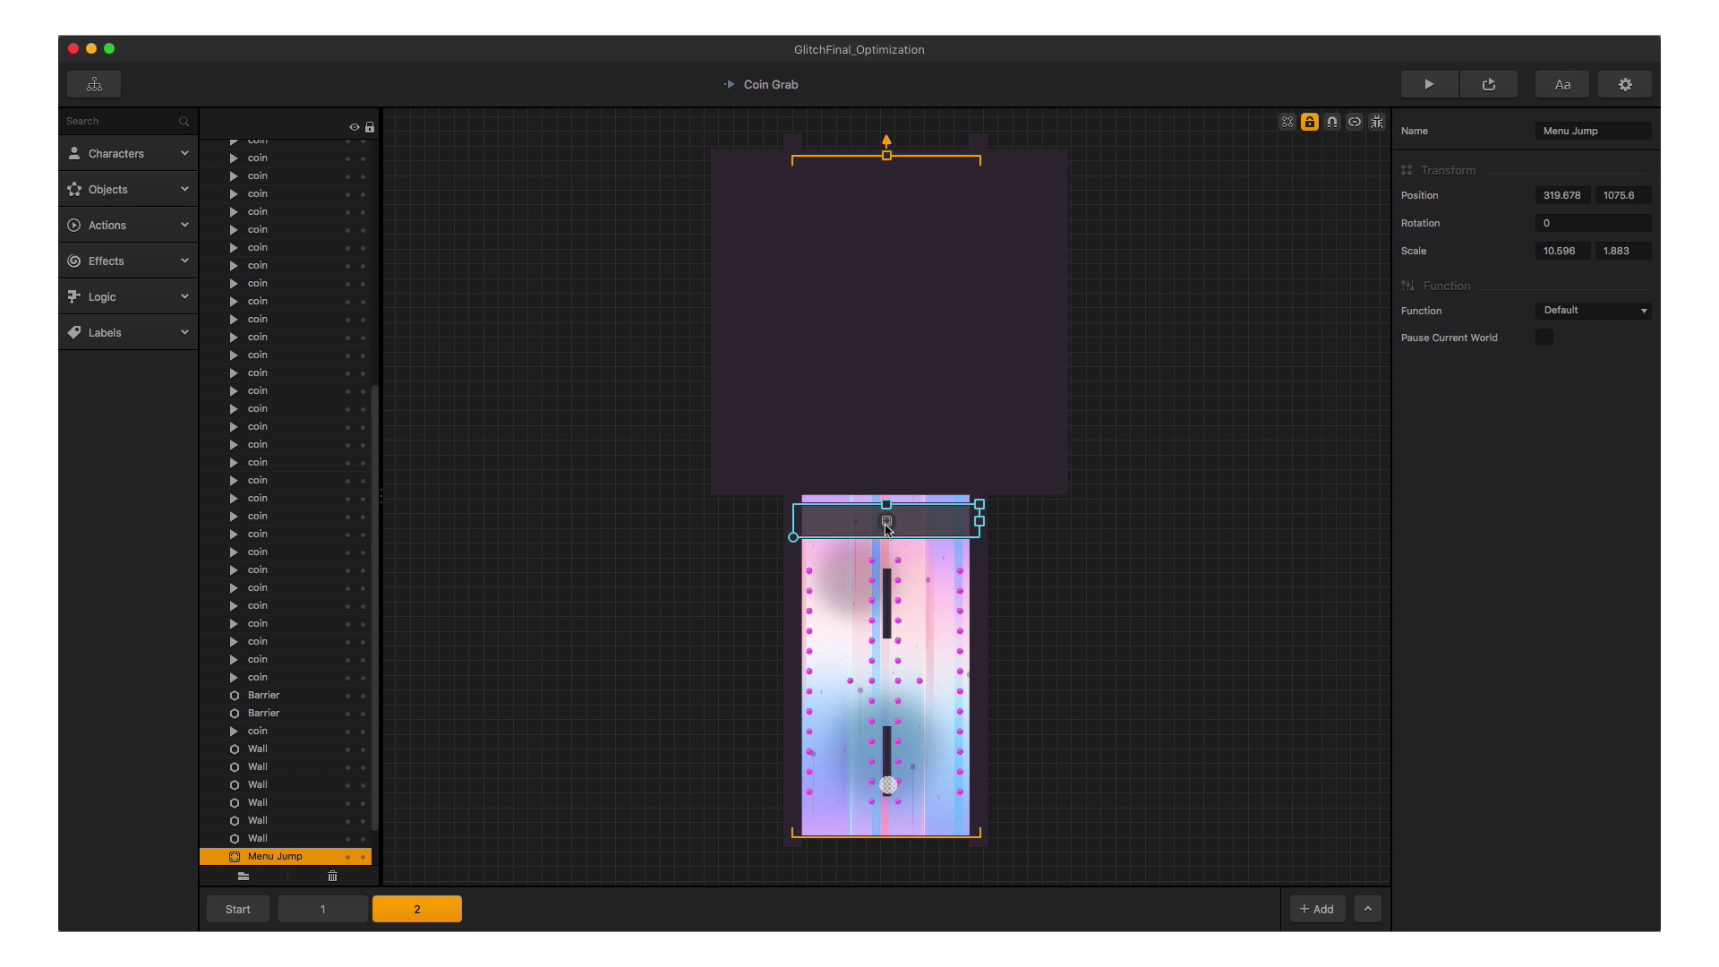
In World 1 Hard, inspect section 5's coin grab object, then move to section 40.
{"action": "double_click", "coordinate": [886, 526]}
{"action": "left_click", "coordinate": [1024, 365]}
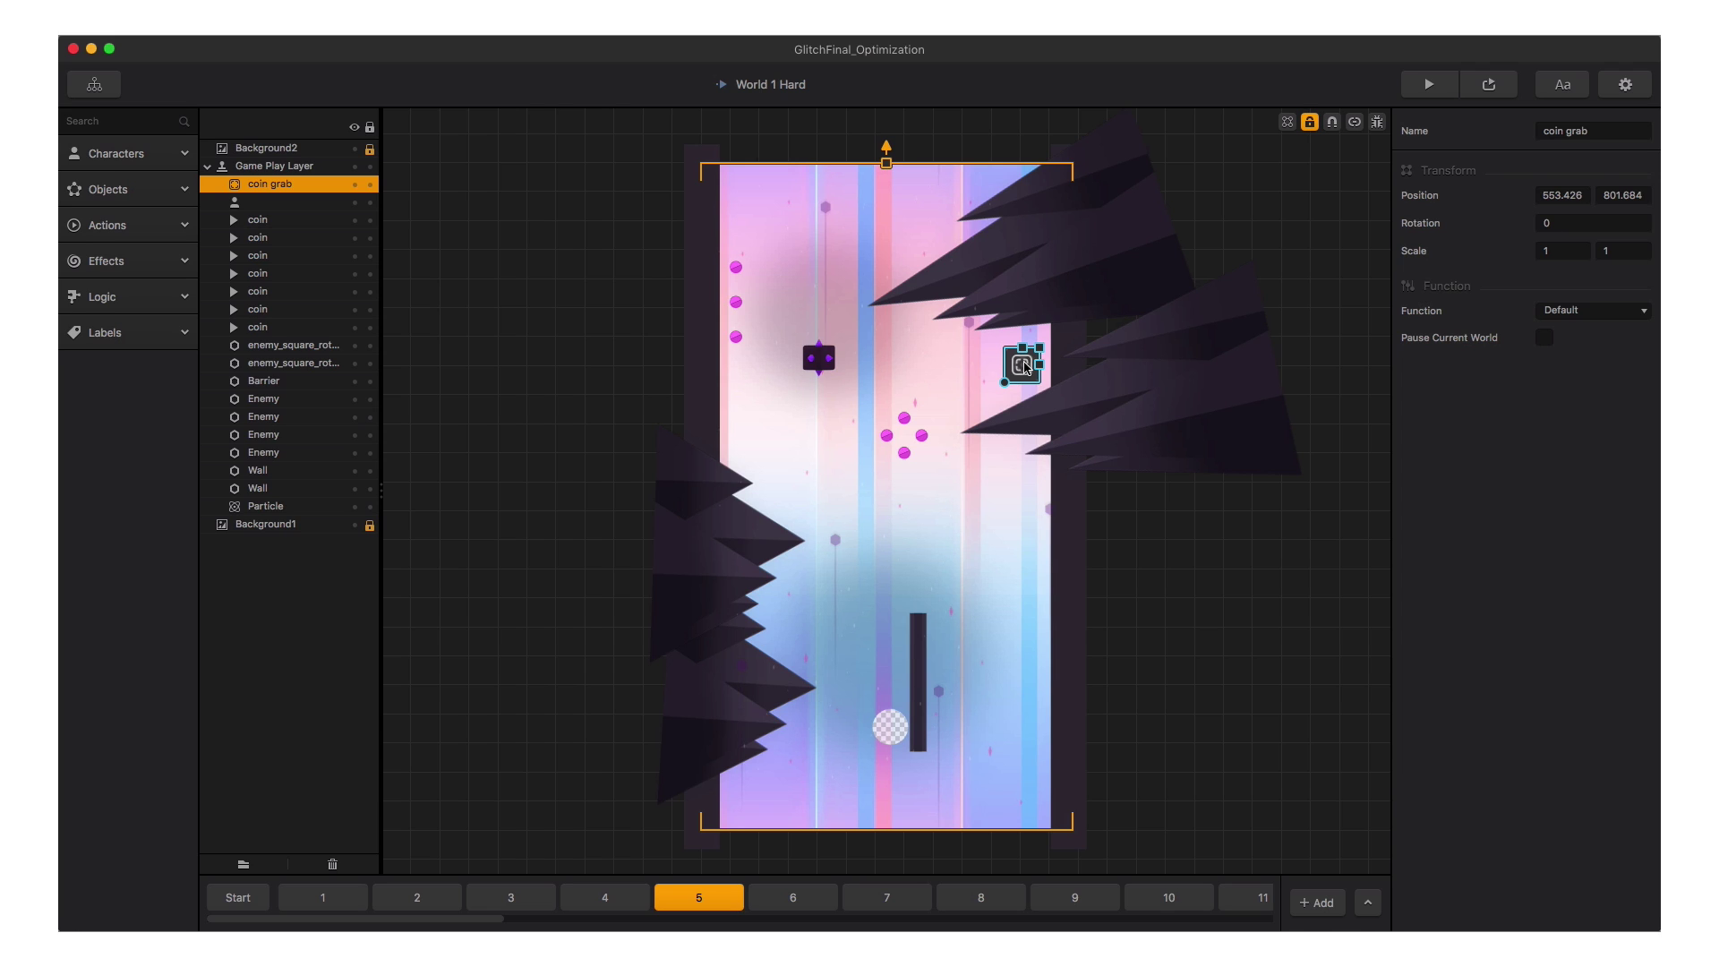
{"action": "left_click", "coordinate": [700, 897]}
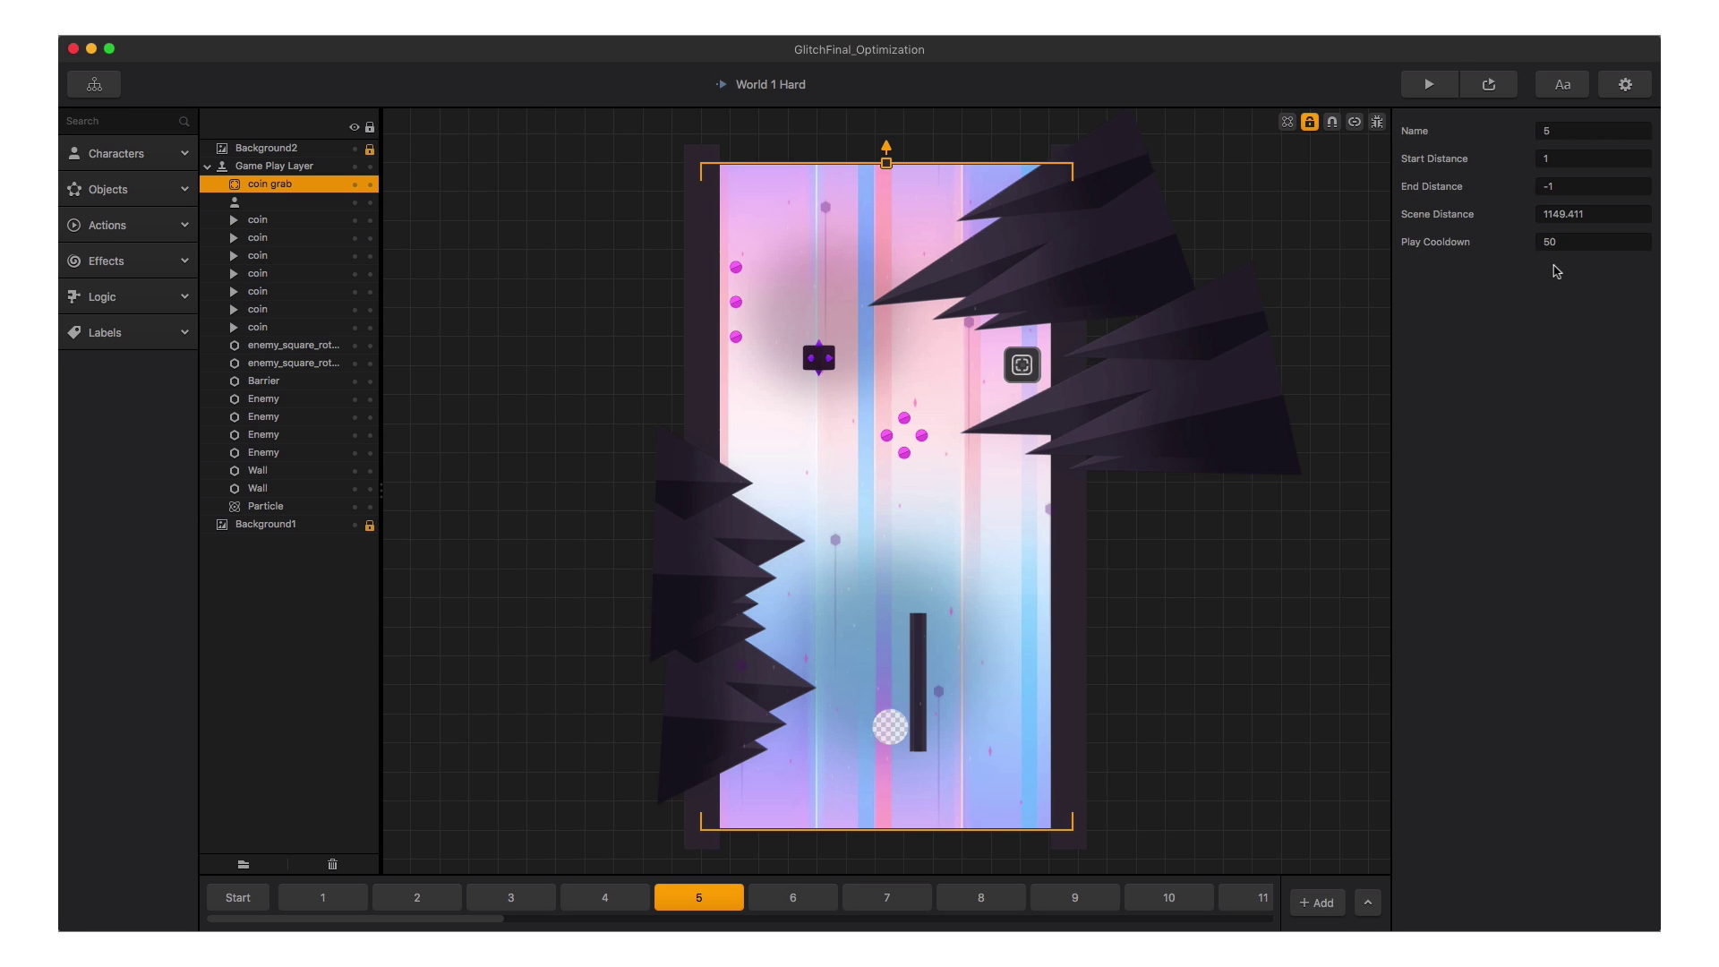
{"action": "left_click", "coordinate": [255, 900]}
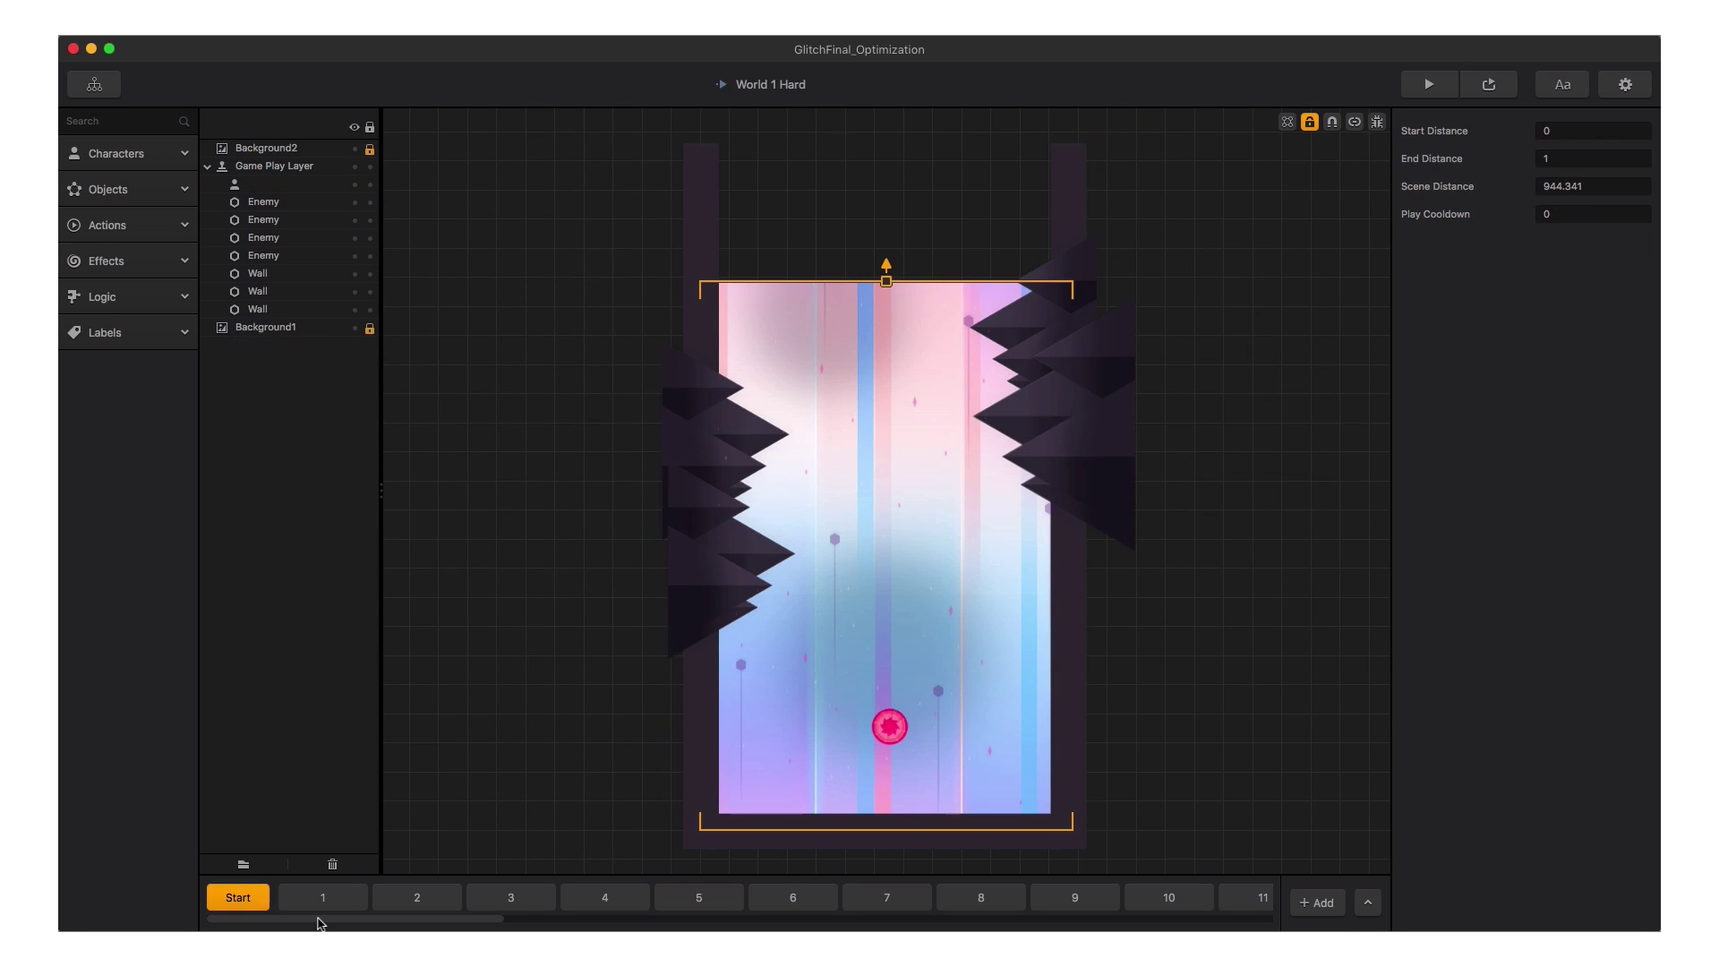
{"action": "left_click_drag", "start_coordinate": [322, 920], "coordinate": [1166, 927]}
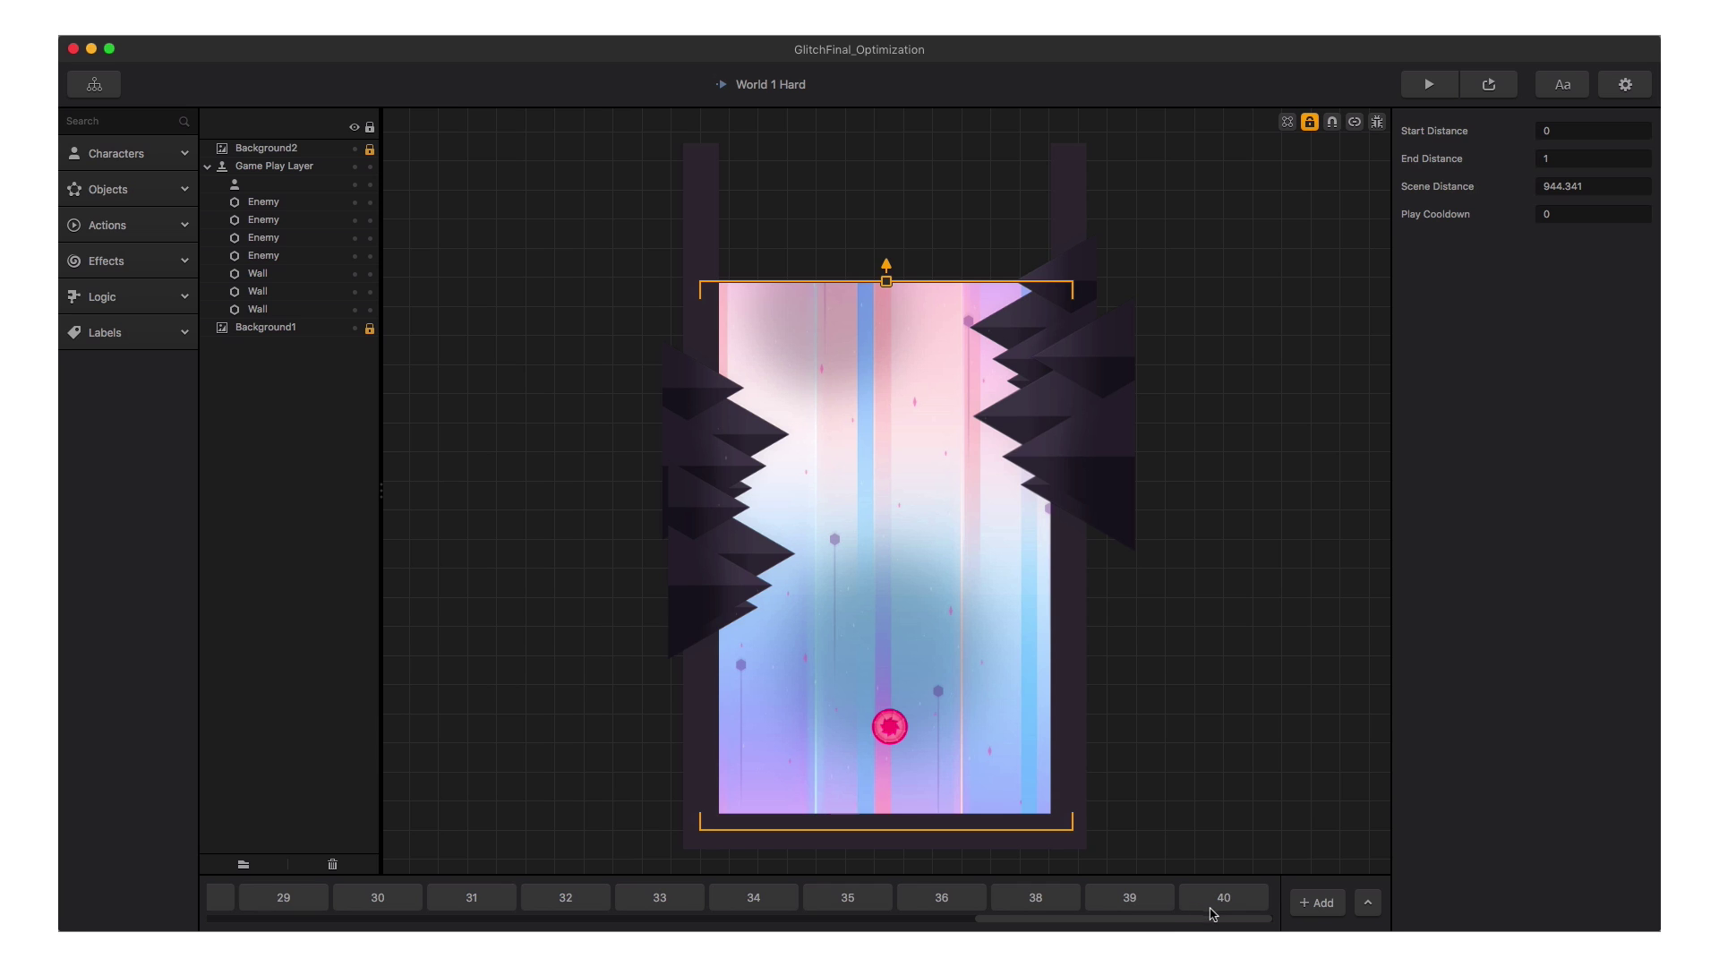
{"action": "left_click", "coordinate": [1217, 903]}
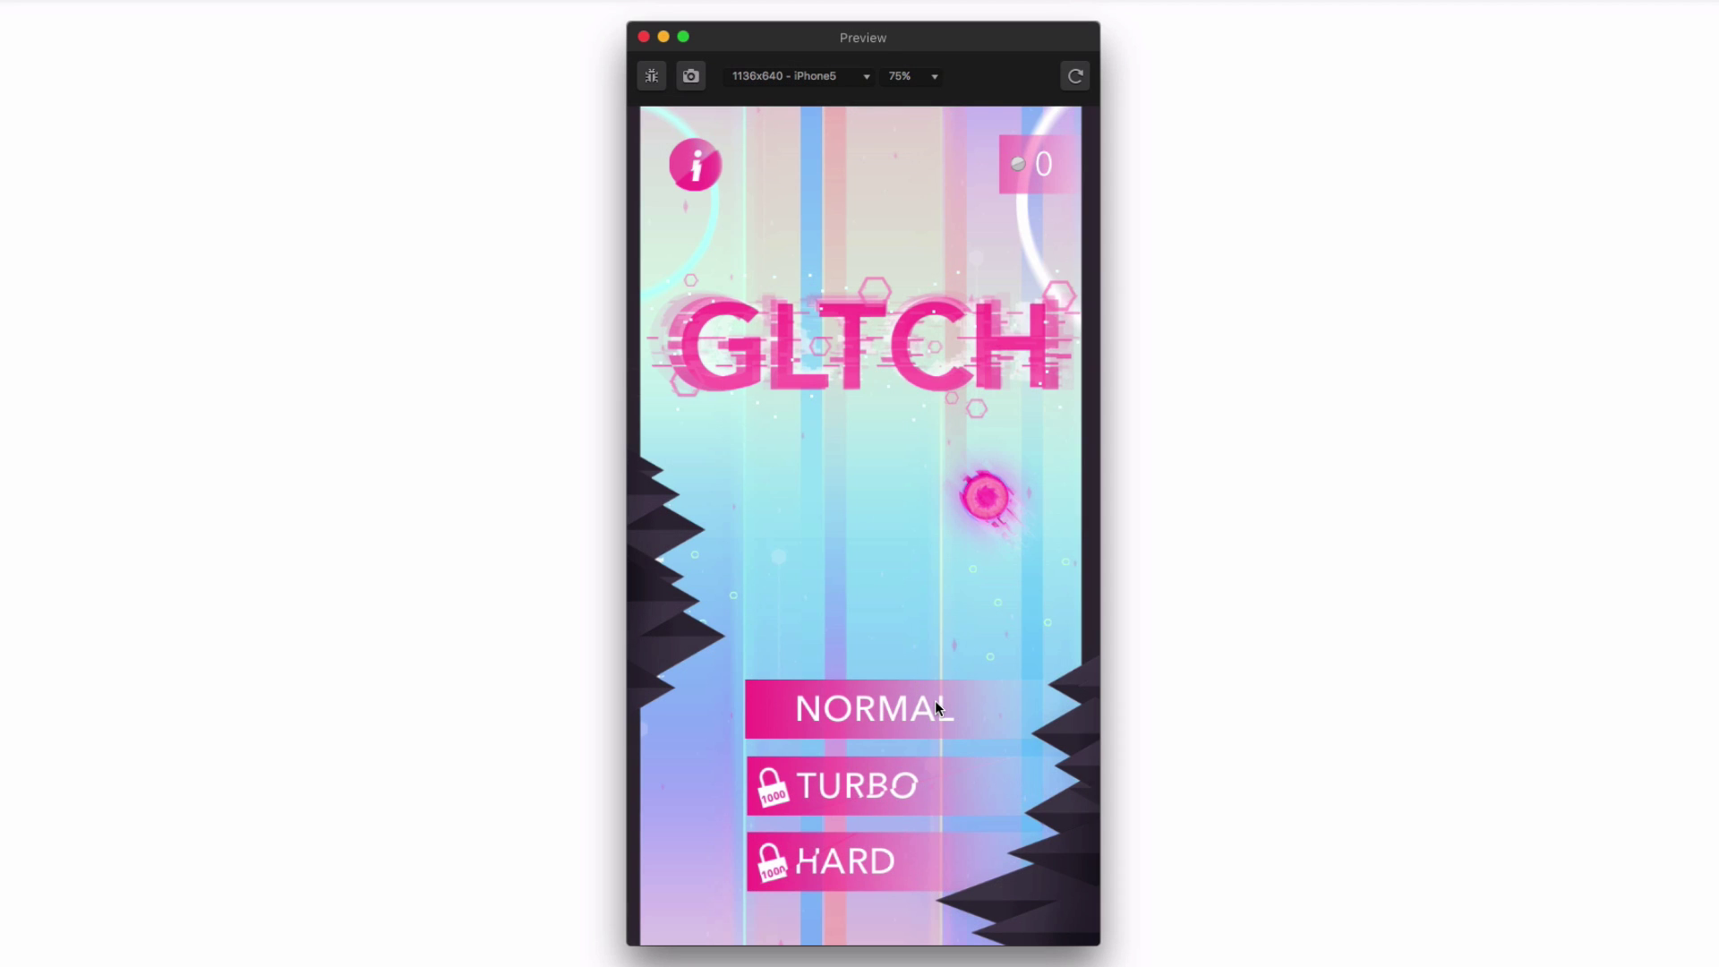
Play five NORMAL rounds in the preview, hitting RETRY after each Game Over.
{"action": "left_click", "coordinate": [934, 700]}
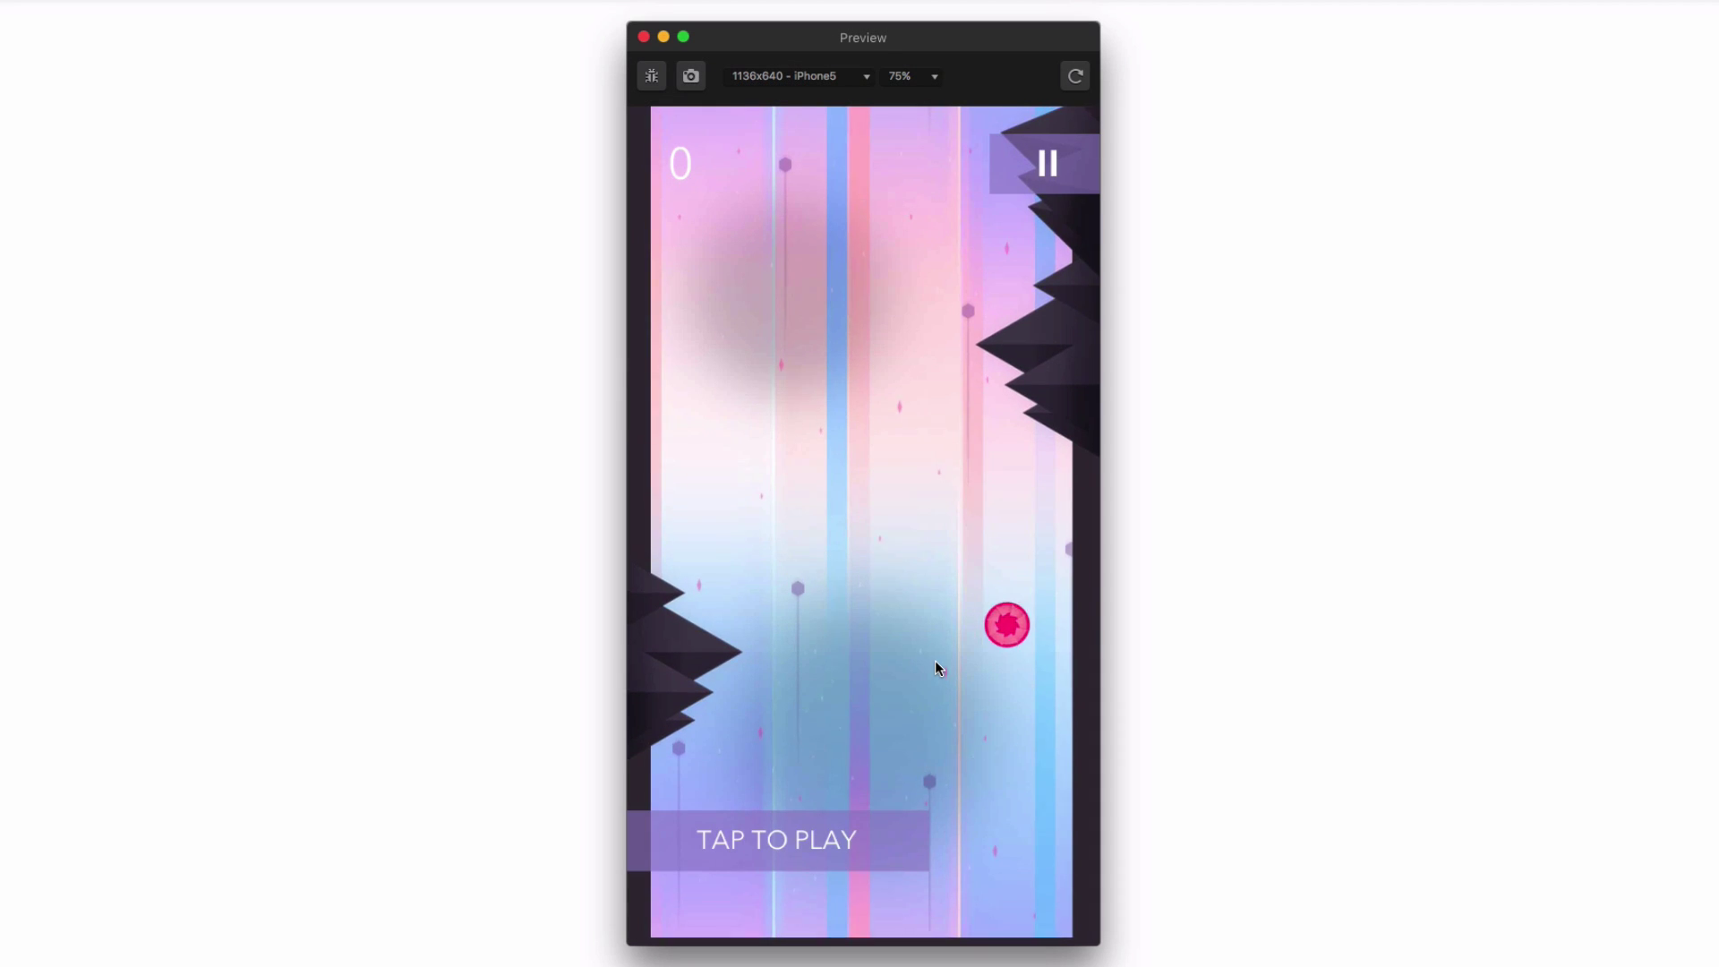
{"action": "left_click", "coordinate": [935, 661]}
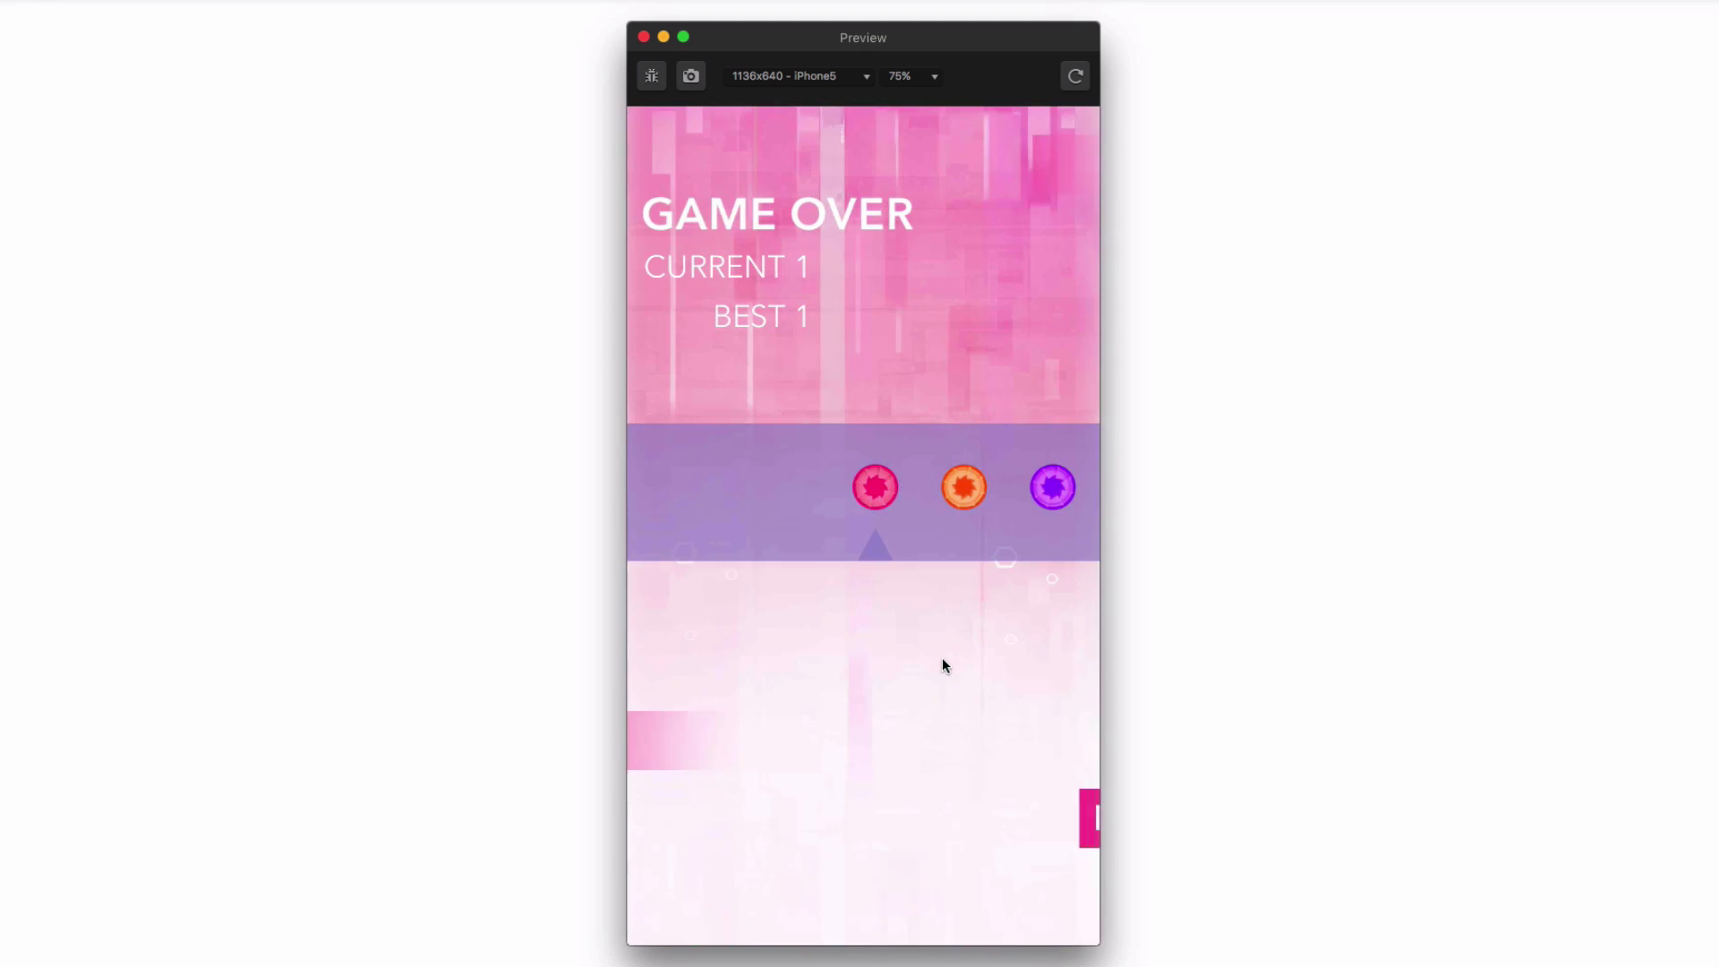
{"action": "left_click", "coordinate": [903, 811]}
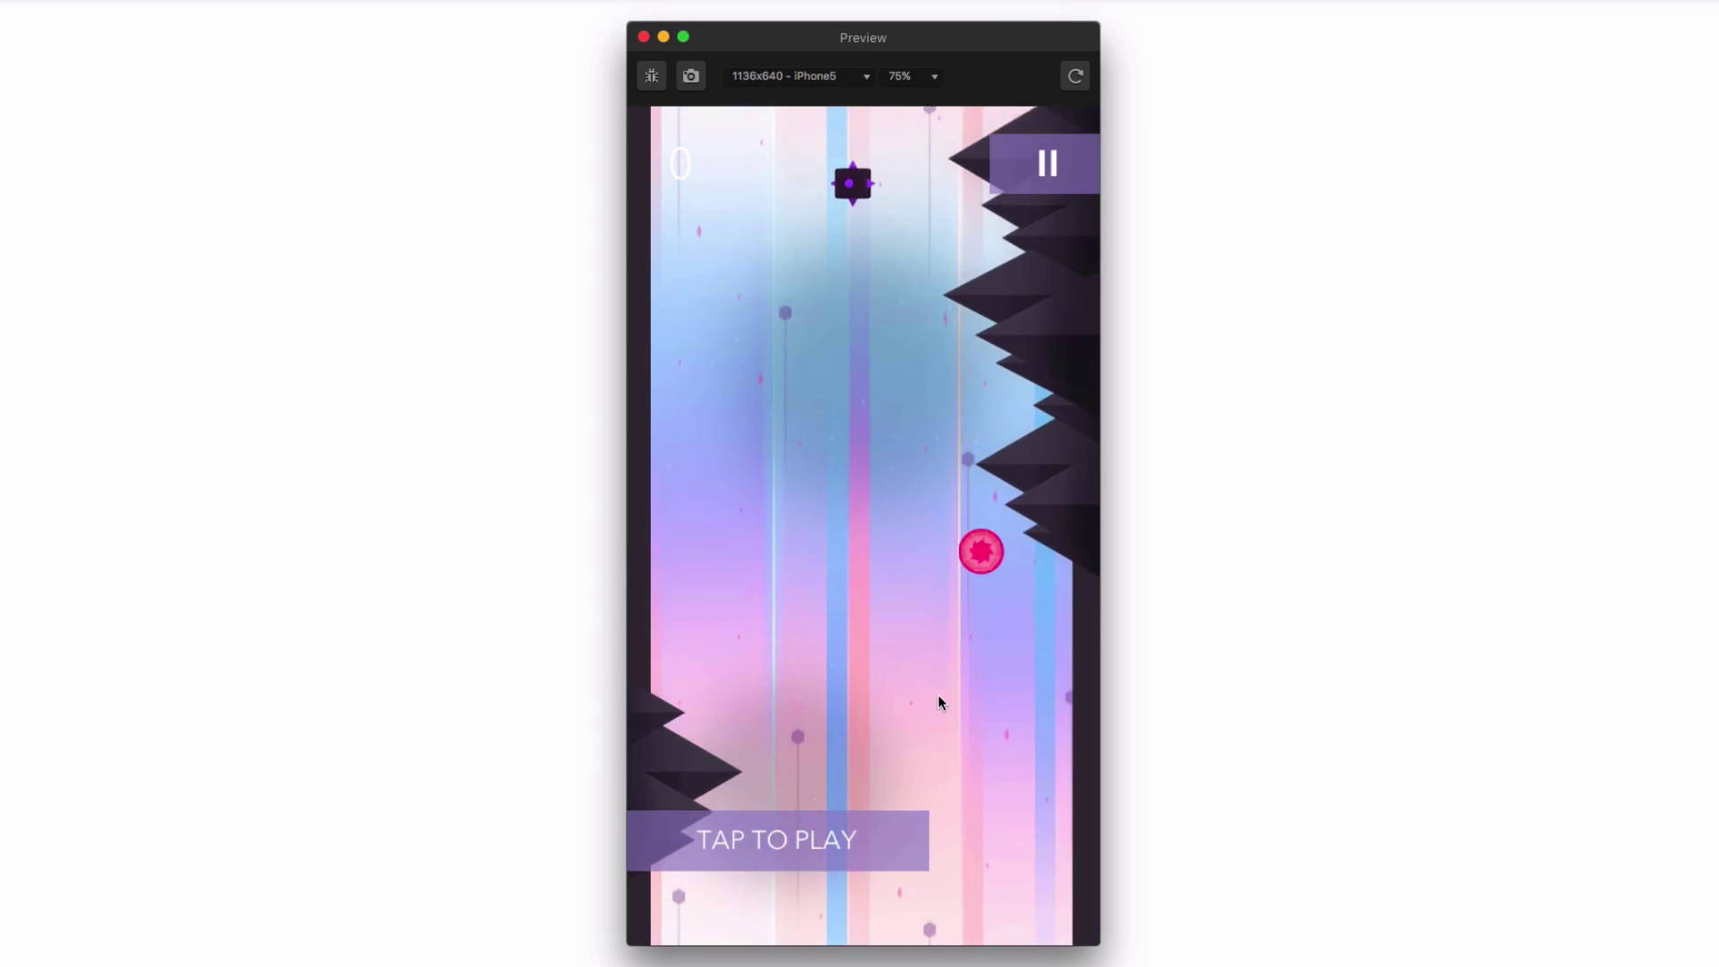
{"action": "left_click", "coordinate": [938, 696]}
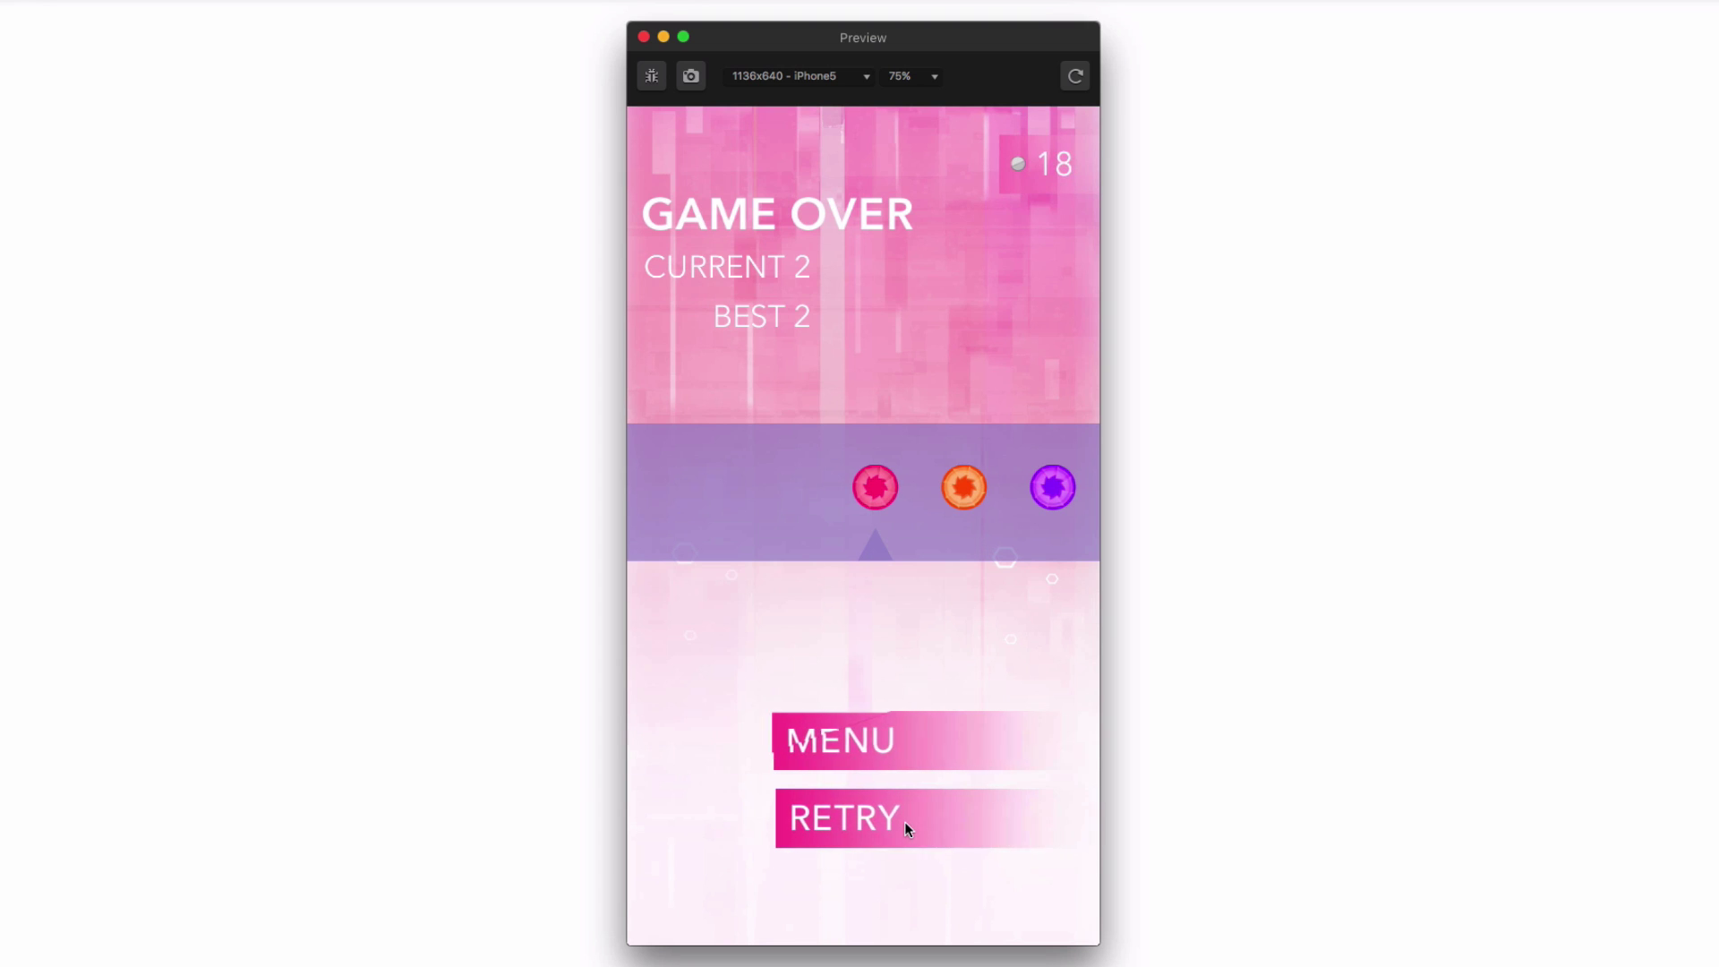
{"action": "left_click", "coordinate": [905, 826]}
{"action": "left_click", "coordinate": [925, 745]}
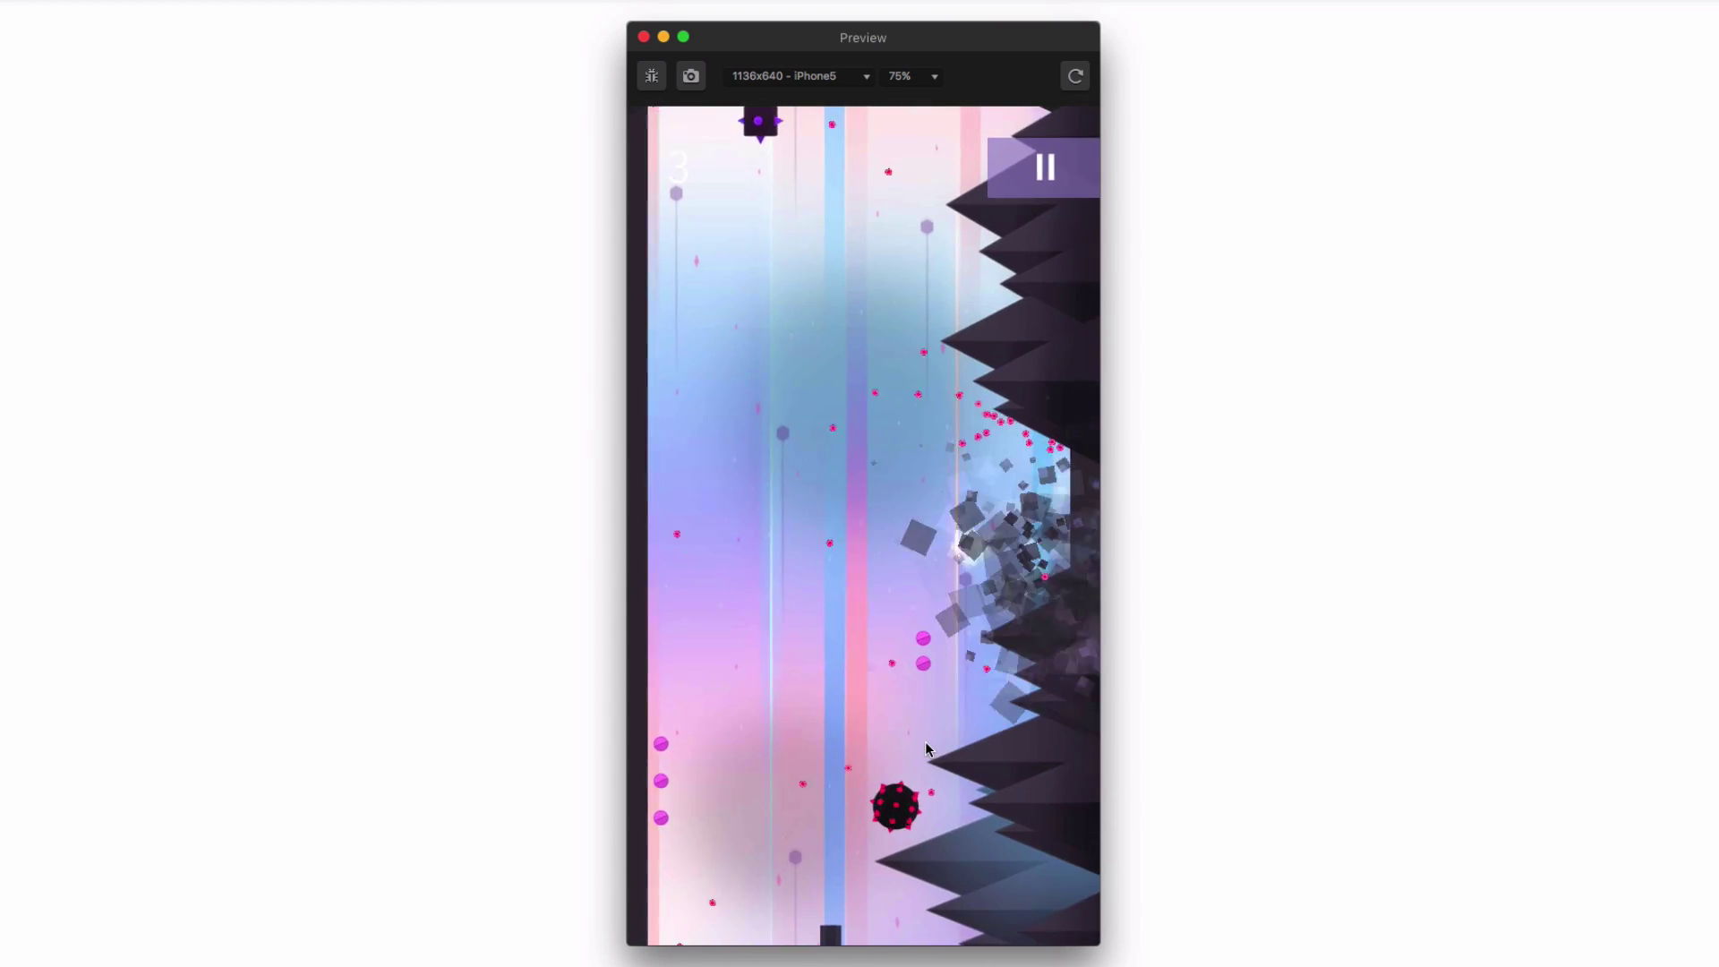
{"action": "left_click", "coordinate": [917, 791]}
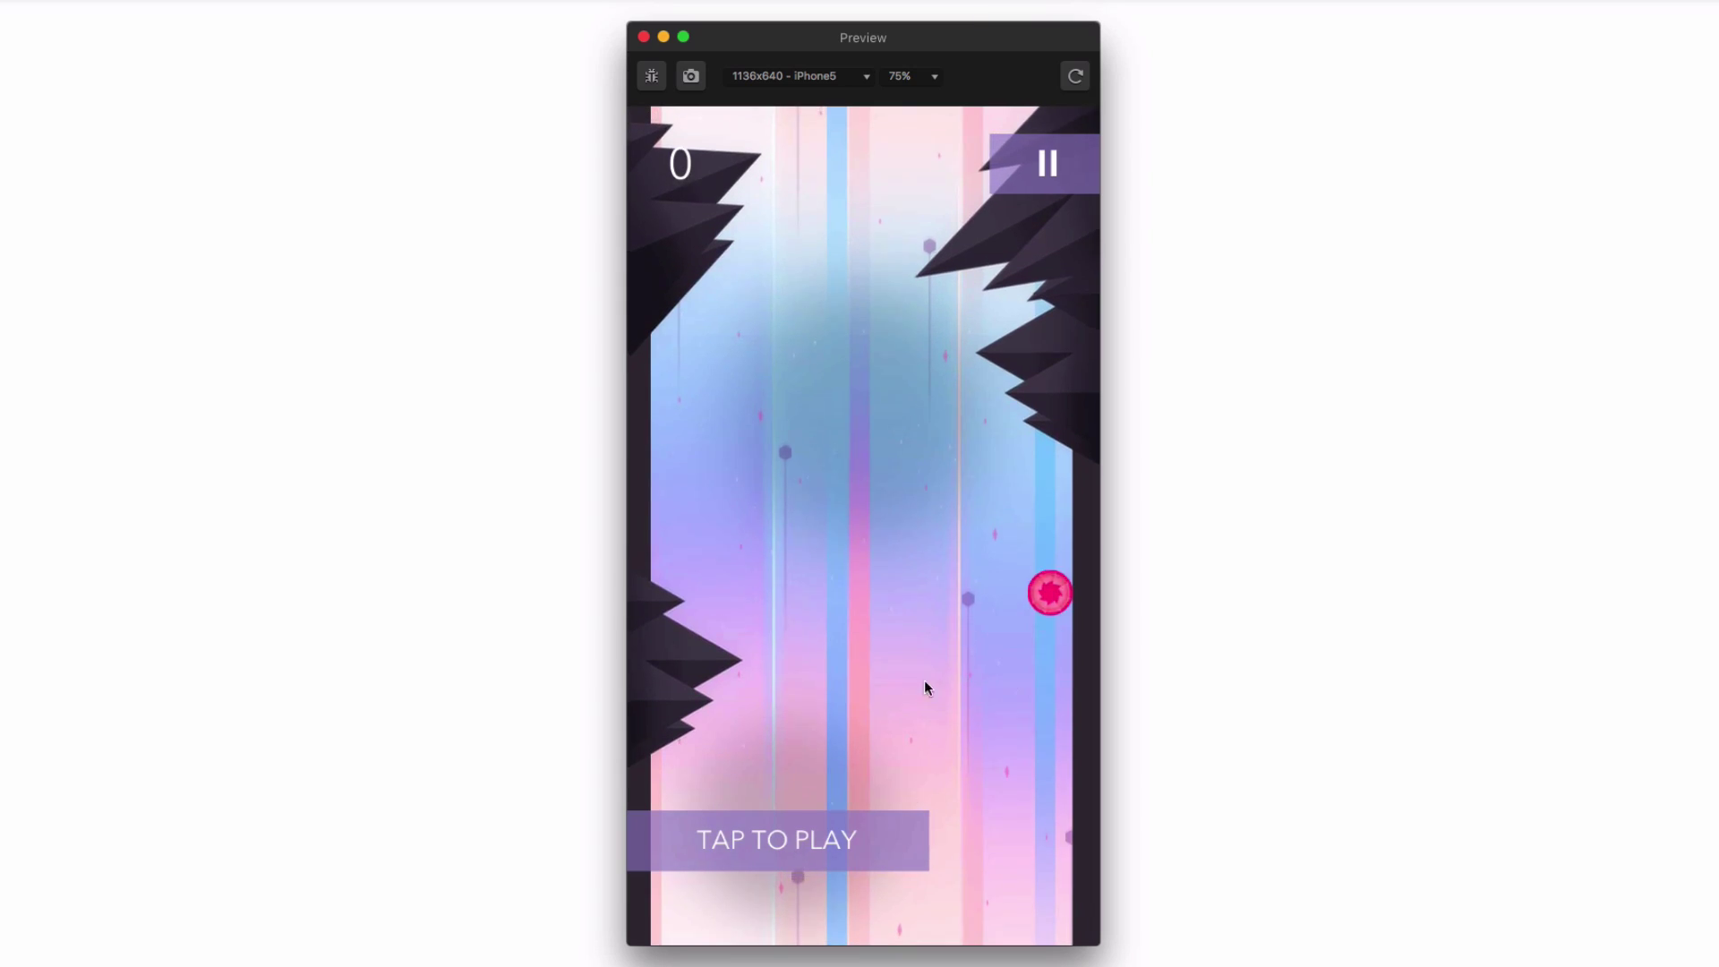
{"action": "left_click", "coordinate": [923, 659]}
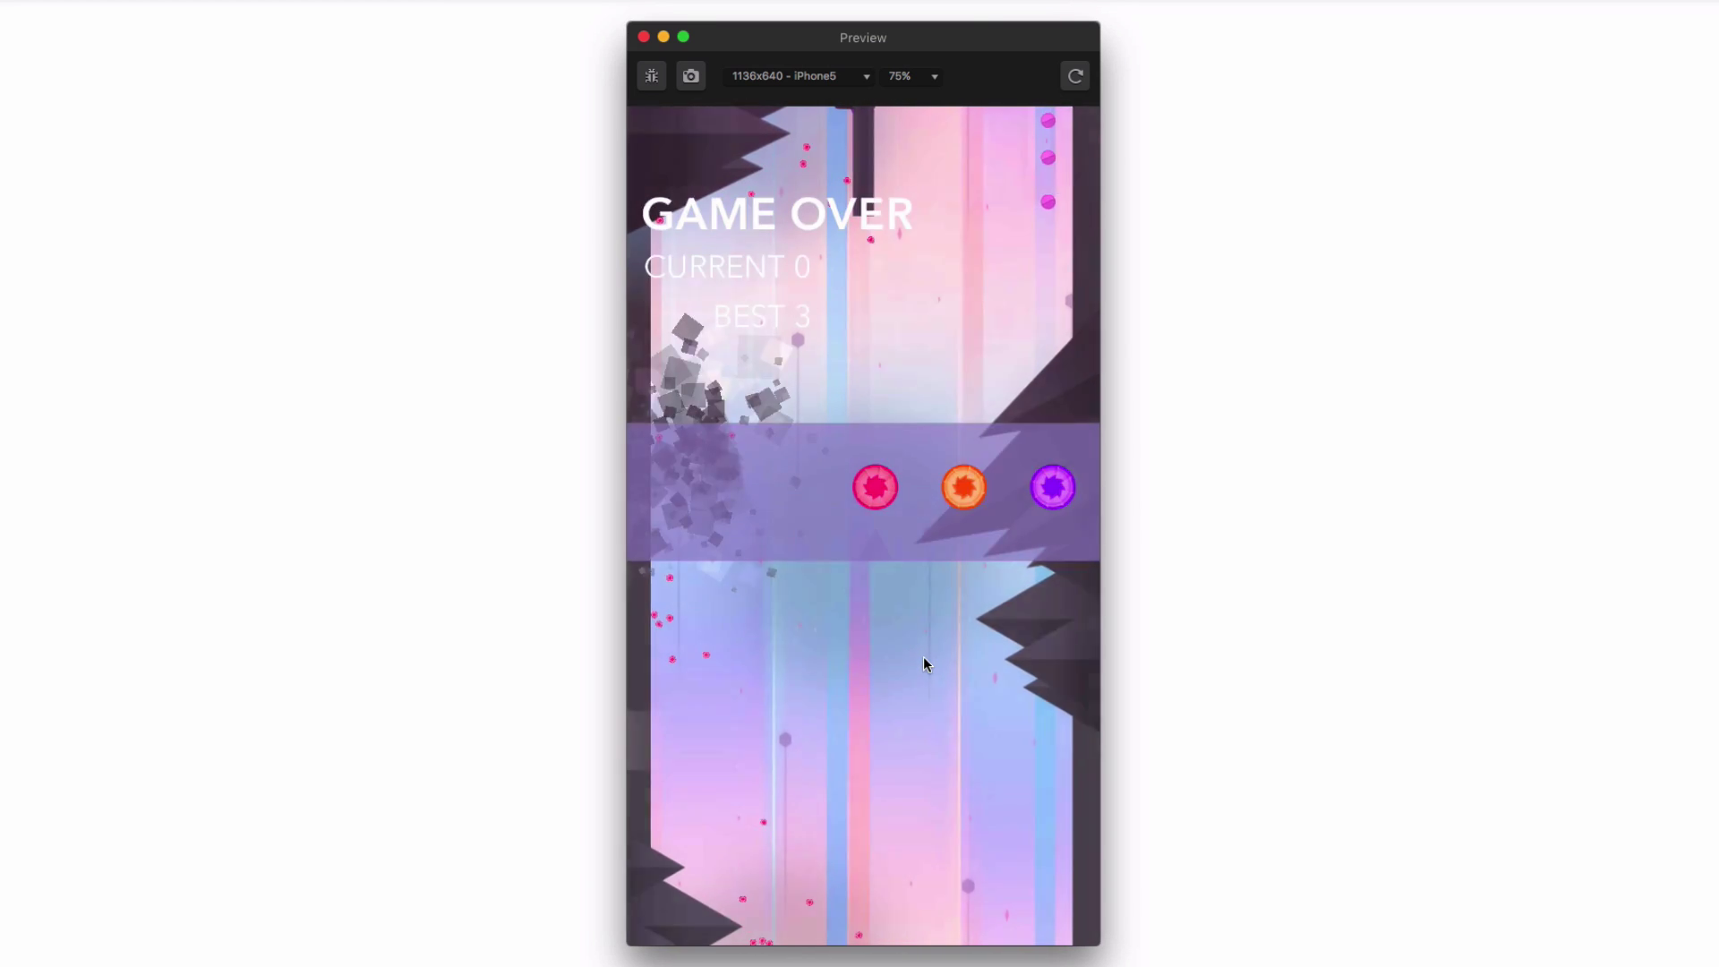
{"action": "left_click", "coordinate": [899, 809]}
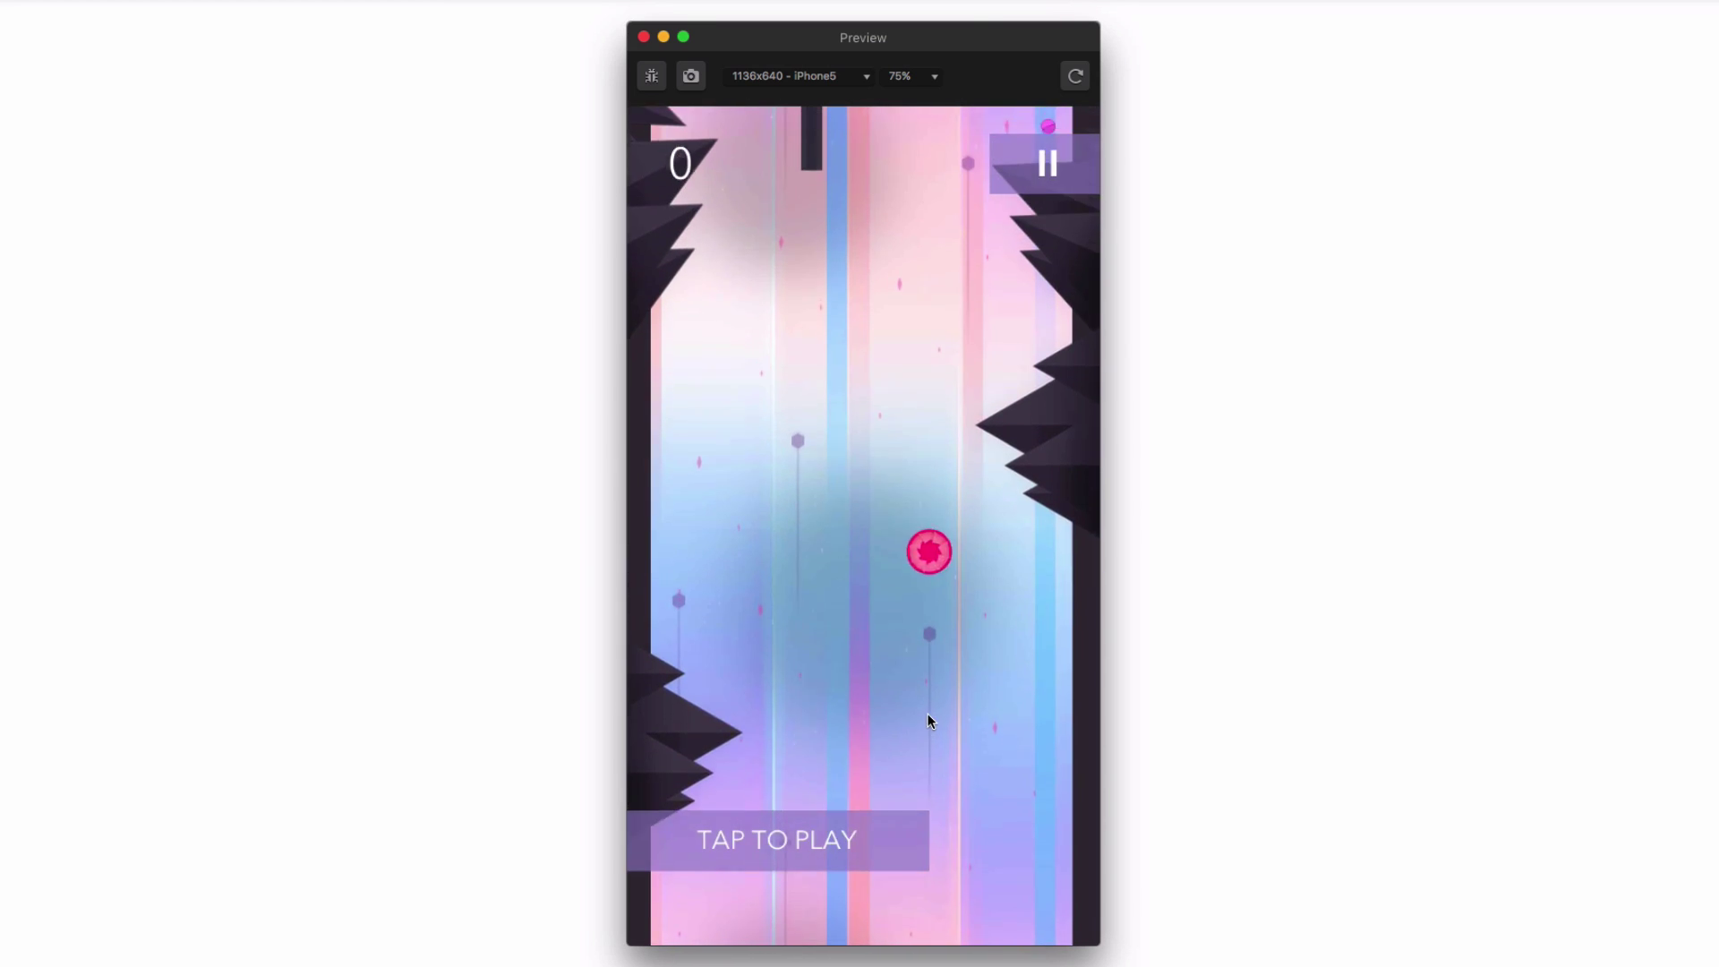
{"action": "left_click", "coordinate": [929, 719]}
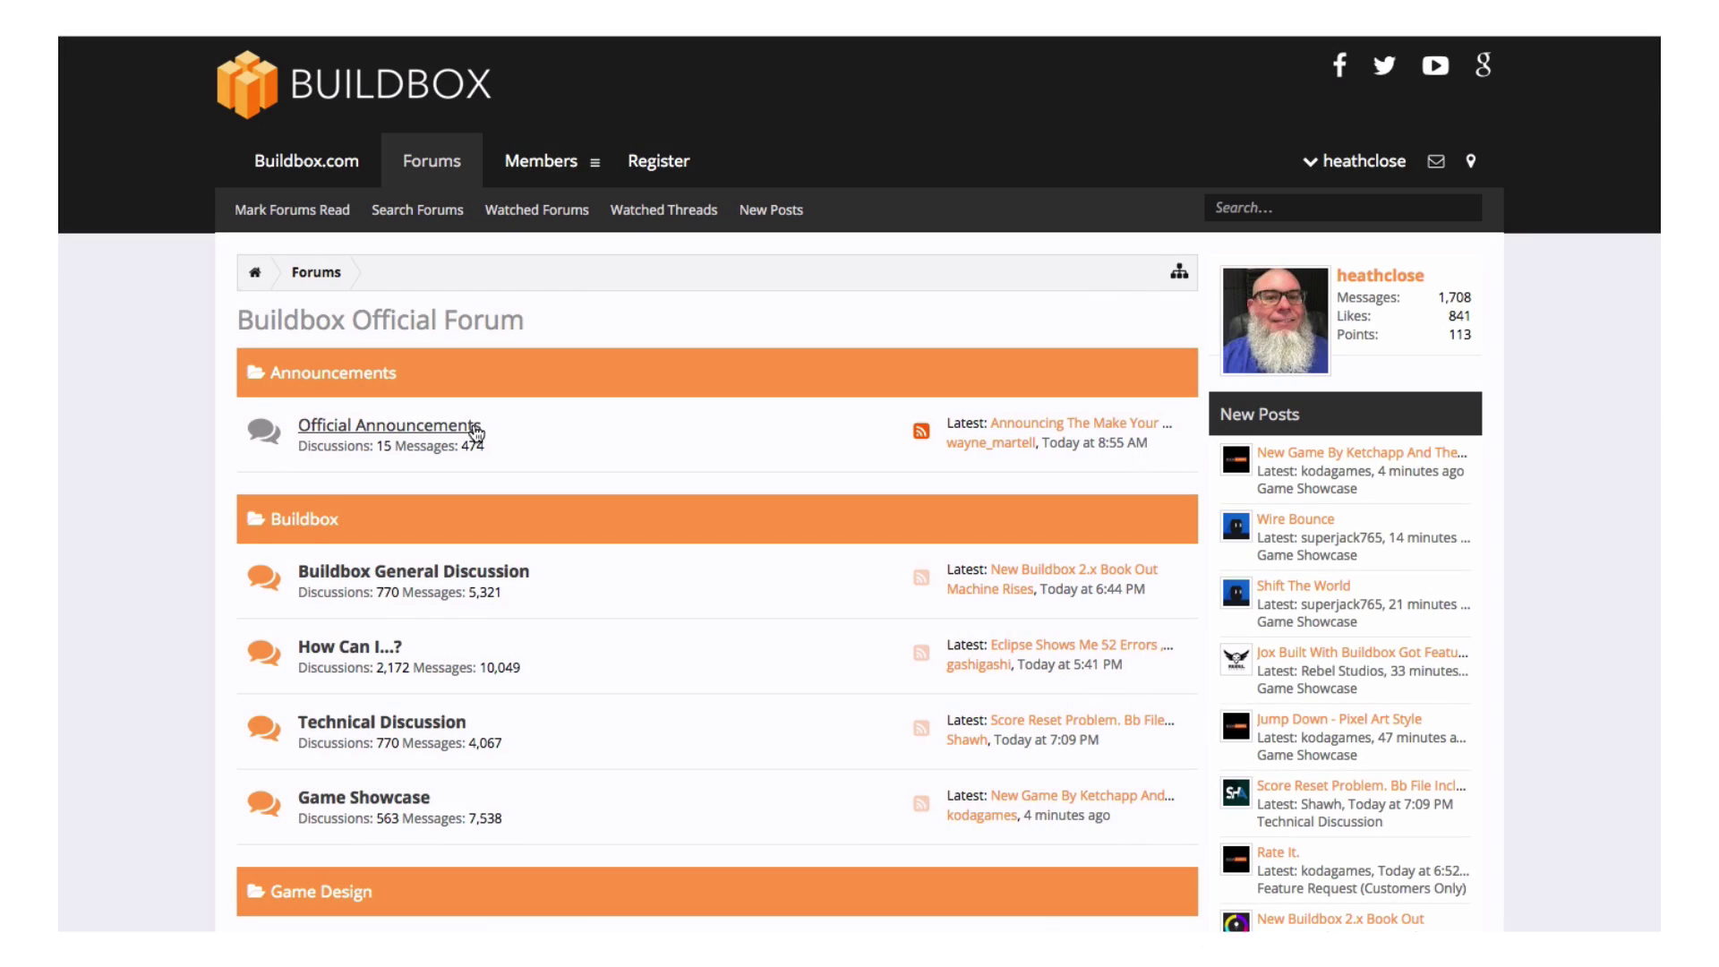
Open the 'Announcing The Make Your Own Game Series' thread in Official Announcements and scroll through it.
{"action": "left_click", "coordinate": [475, 433]}
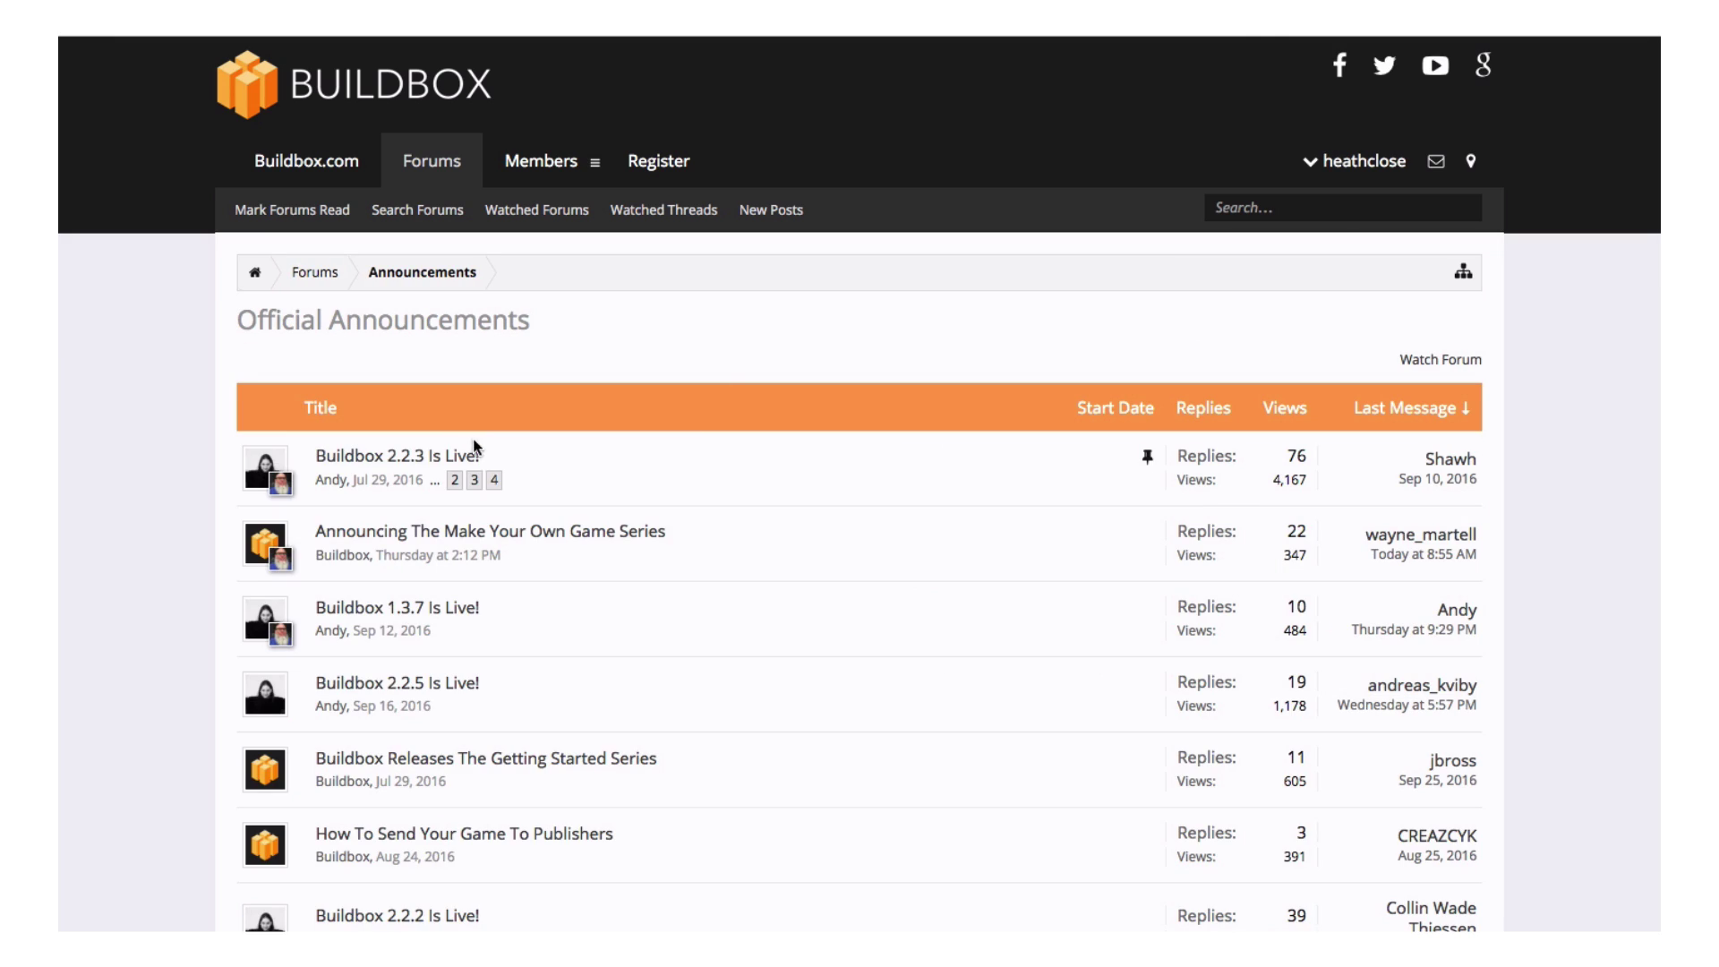
{"action": "left_click", "coordinate": [614, 533]}
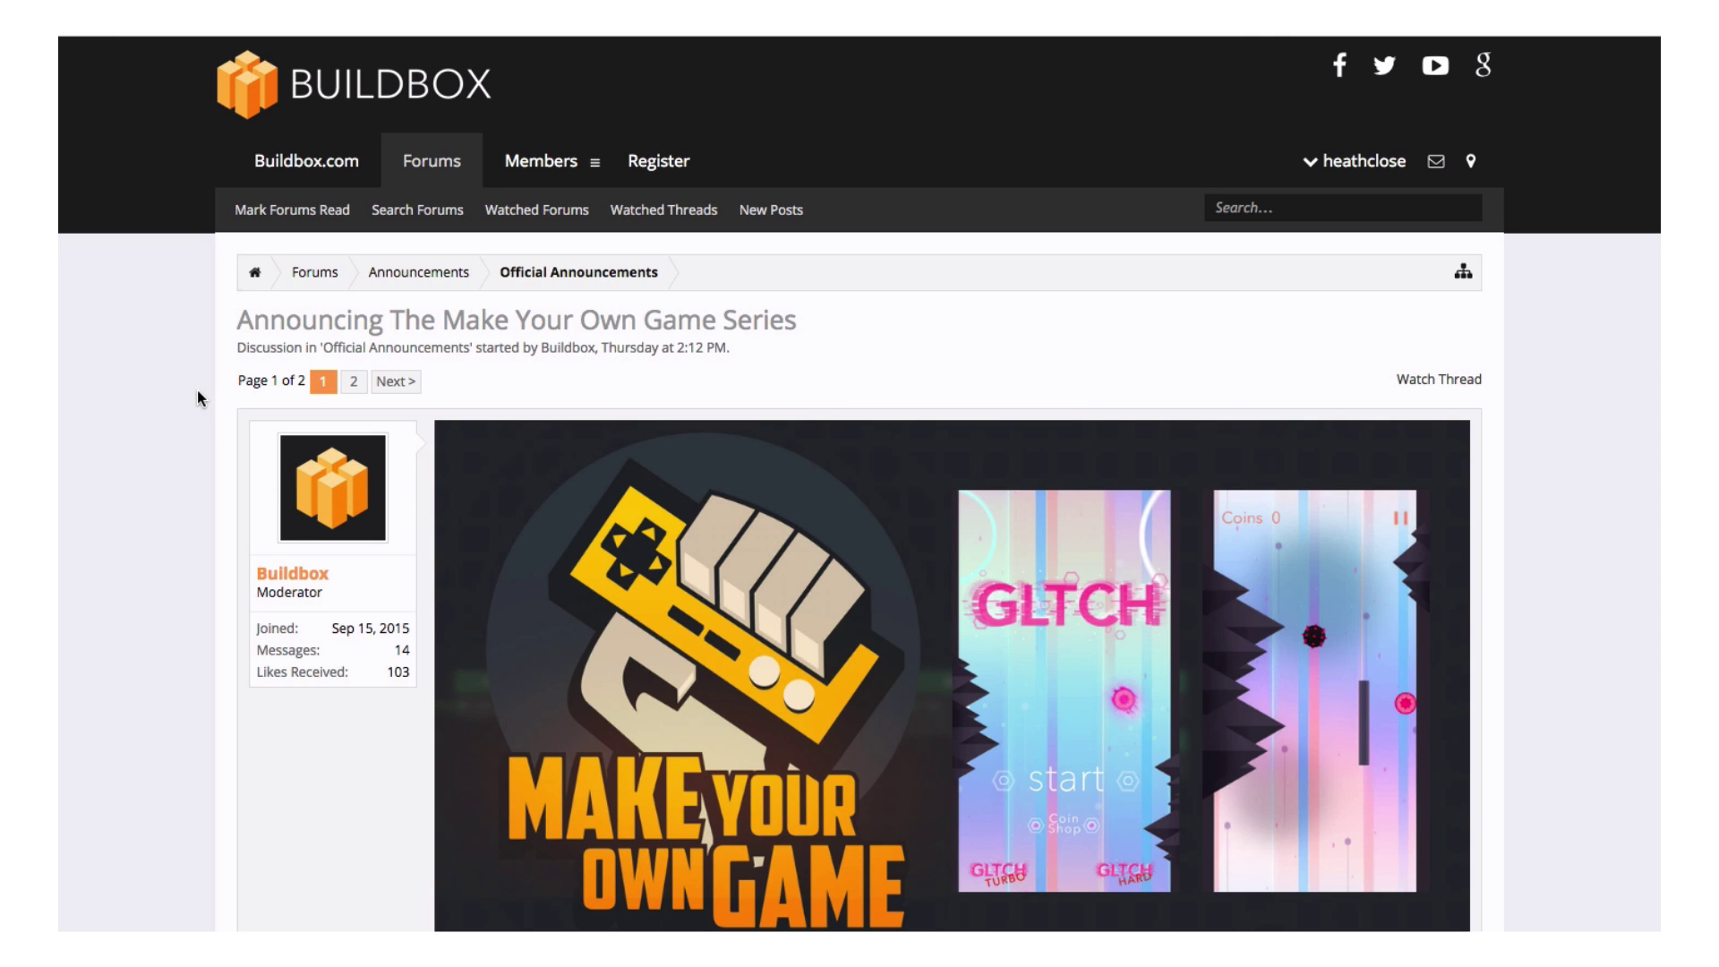
{"action": "scroll", "coordinate": [197, 391], "scroll_direction": "down", "scroll_amount": 3}
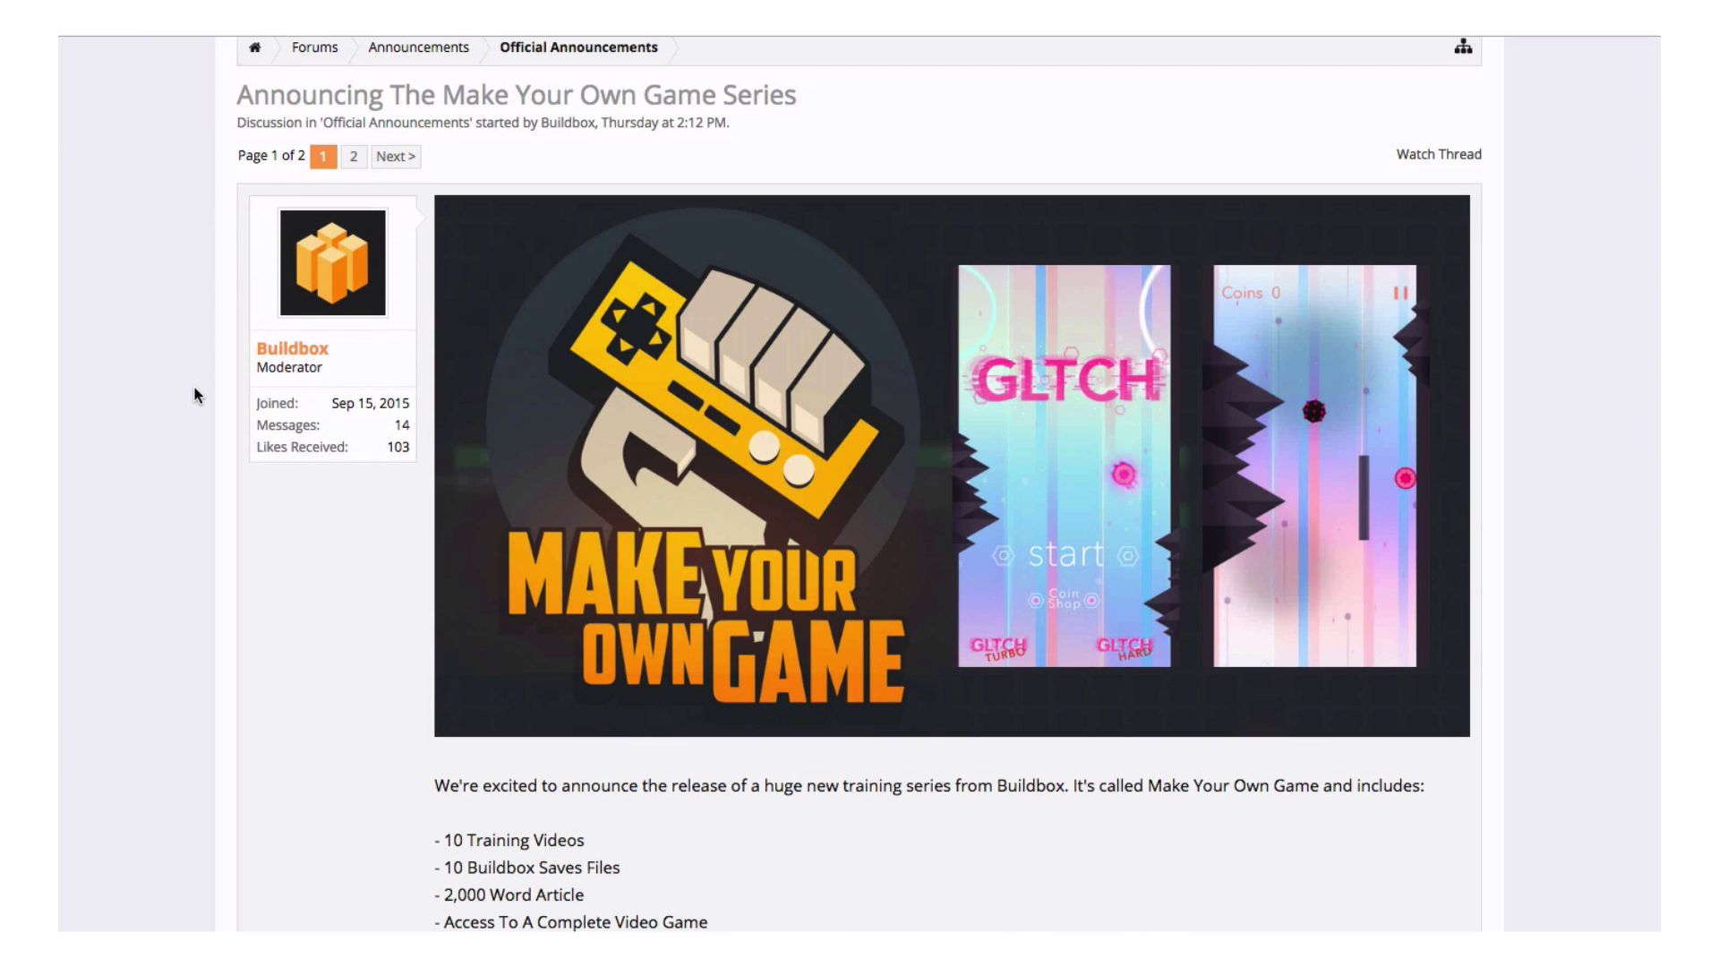